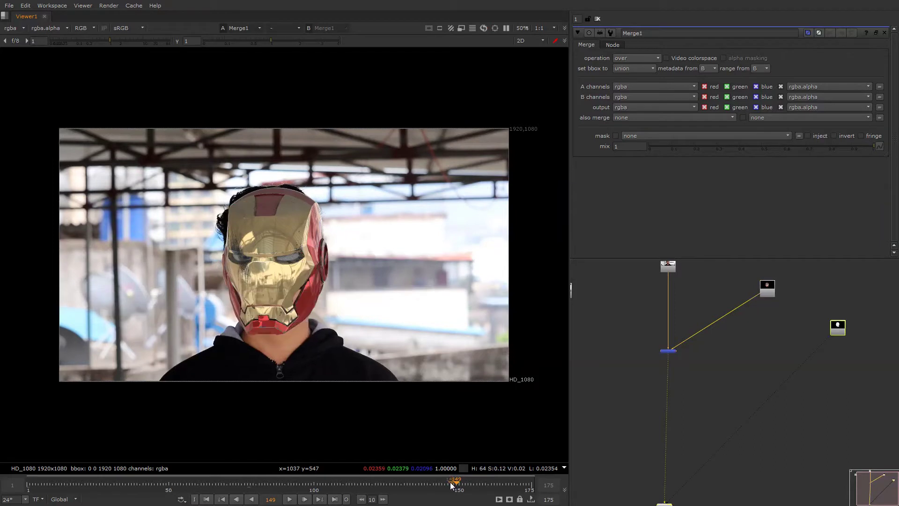
Check the hair showing around the helmet at frame 175 of the composite
click(528, 486)
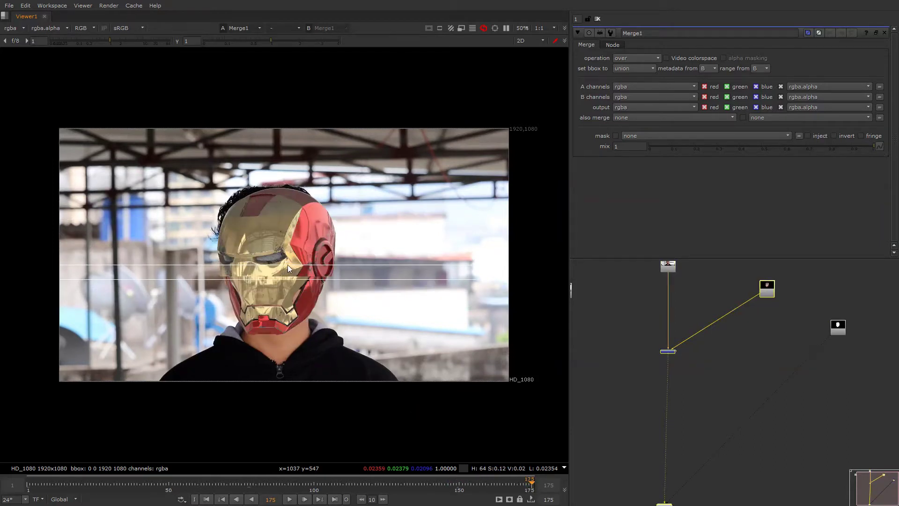
ctrl+shift+drag(318, 157, 188, 266)
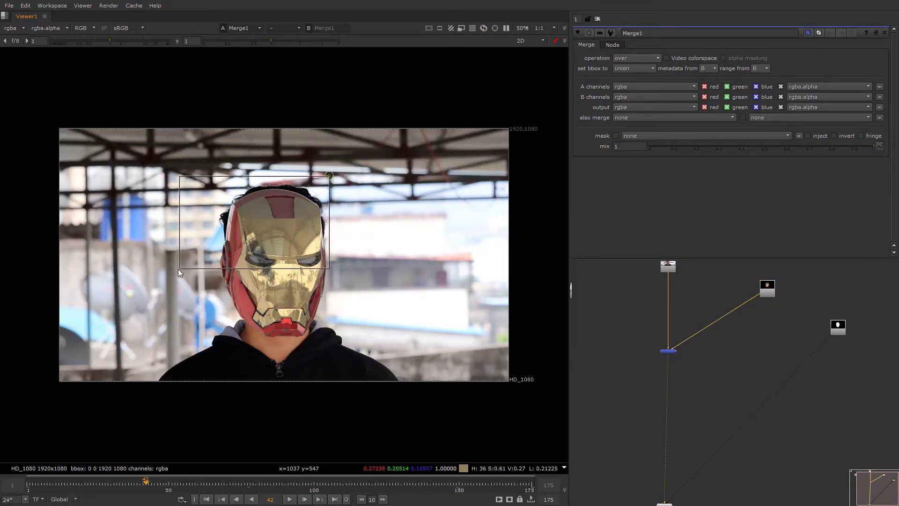
Show the clean plate image on its own in the viewer
scroll(686, 308, down, 2)
scroll(642, 303, up, 1)
click(595, 292)
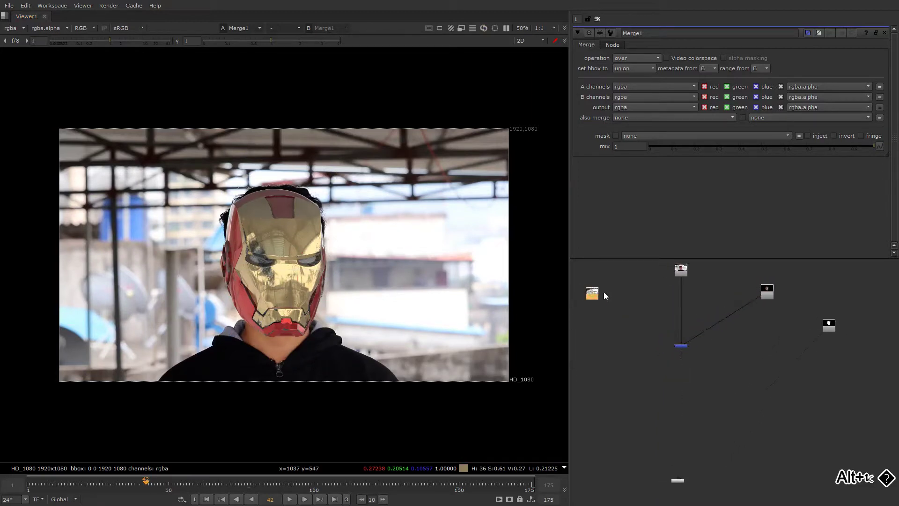
key(1)
middle_drag(667, 261, 648, 310)
scroll(660, 334, up, 3)
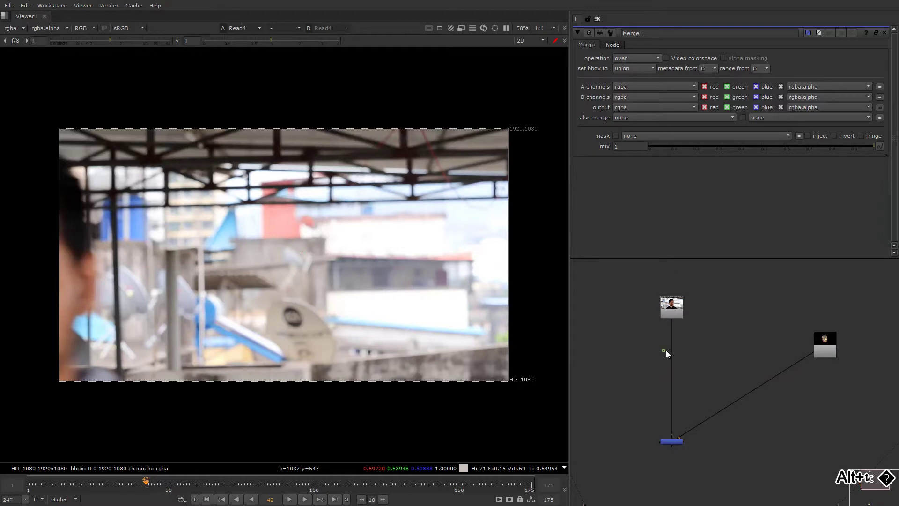
Add a Merge node below the original footage and view the footage and the clean plate in turn
key(m)
double_click(669, 306)
key(1)
middle_drag(582, 392, 701, 322)
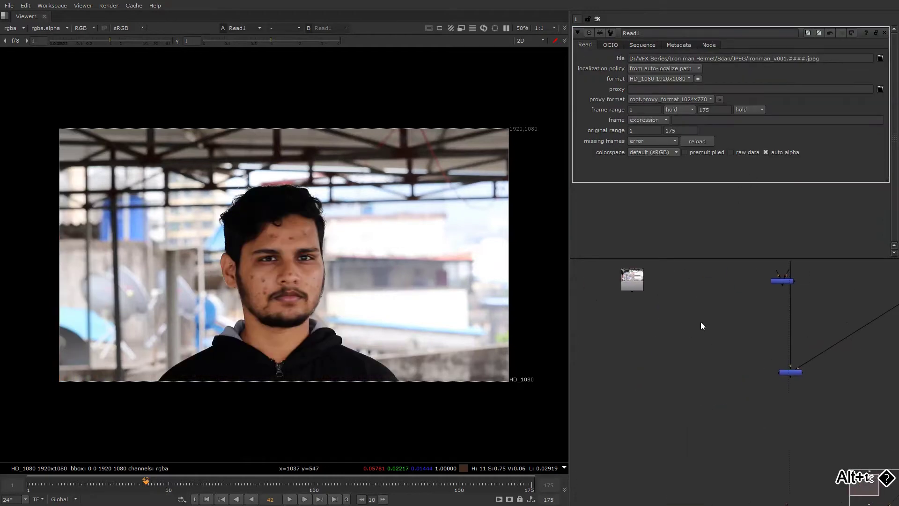
double_click(636, 277)
key(1)
Wire the new merge so the clean plate goes over the original footage, and view the helmet composite
alt+drag(794, 297, 733, 288)
drag(732, 288, 681, 382)
key(1)
click(644, 392)
key(1)
Add a Roto node and connect it as the mask of the clean-plate merge, toggling that merge off and back on
scroll(660, 341, down, 2)
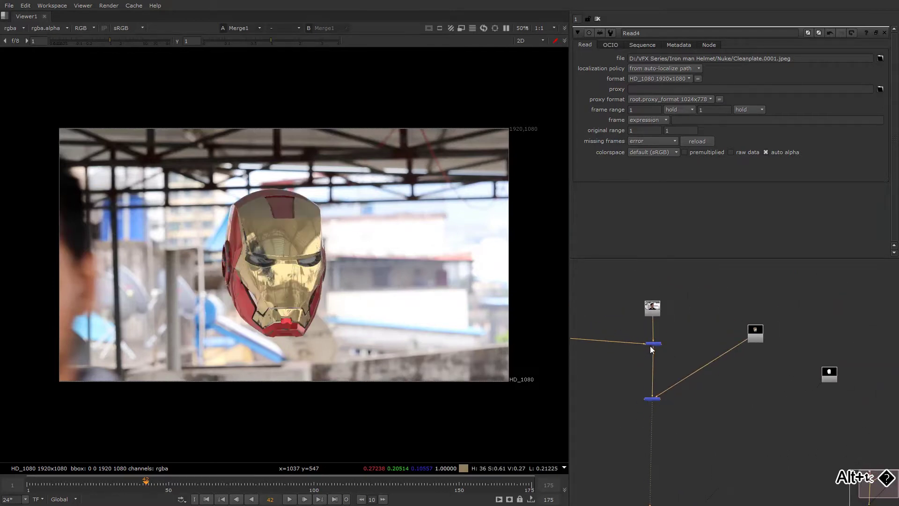
click(653, 344)
key(d)
scroll(675, 333, up, 2)
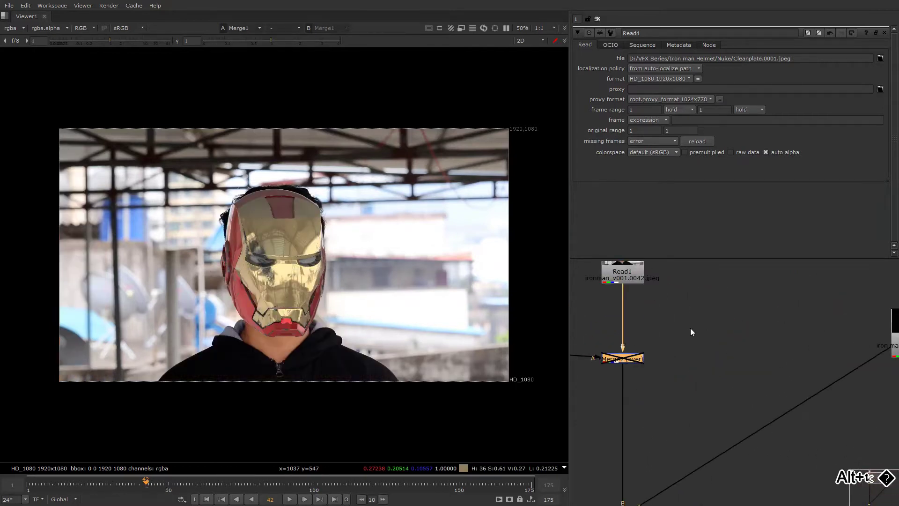
click(696, 332)
key(o)
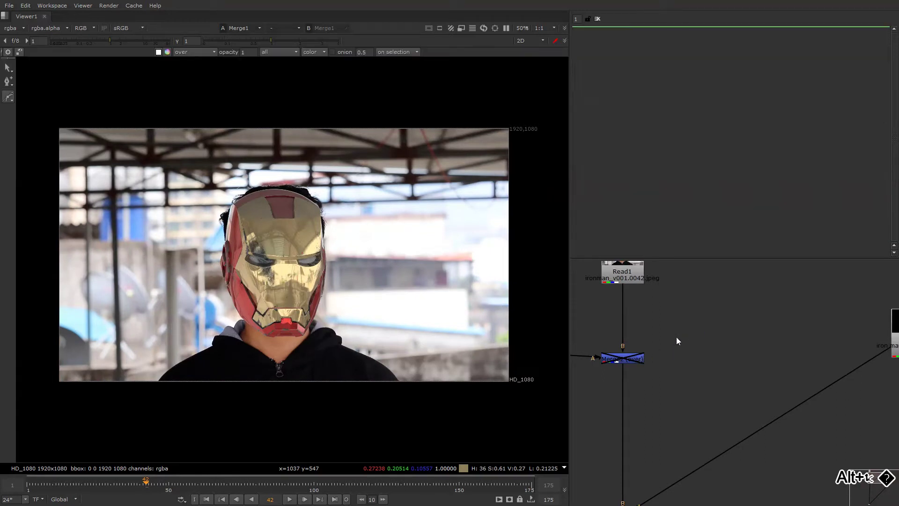
click(641, 358)
key(d)
drag(646, 359, 689, 339)
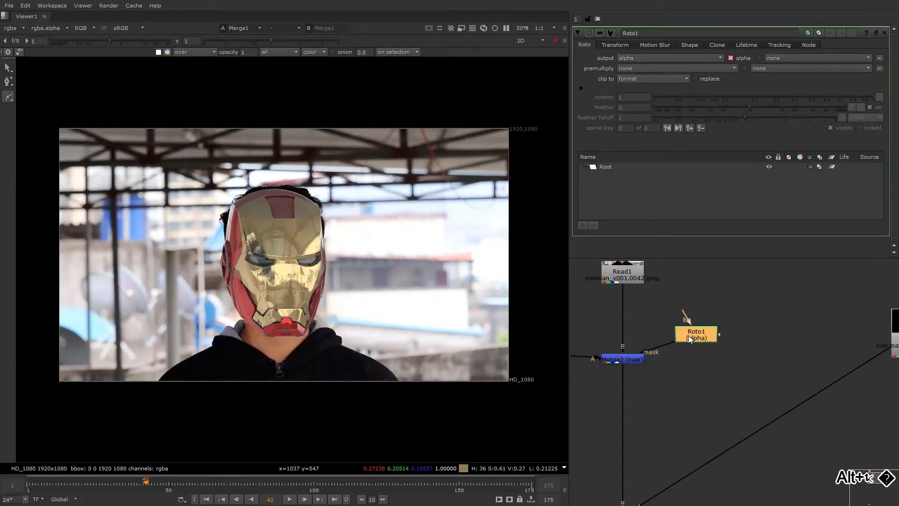
Draw a closed Bezier shape around the hair sticking out above the helmet at frame 42
drag(311, 171, 318, 188)
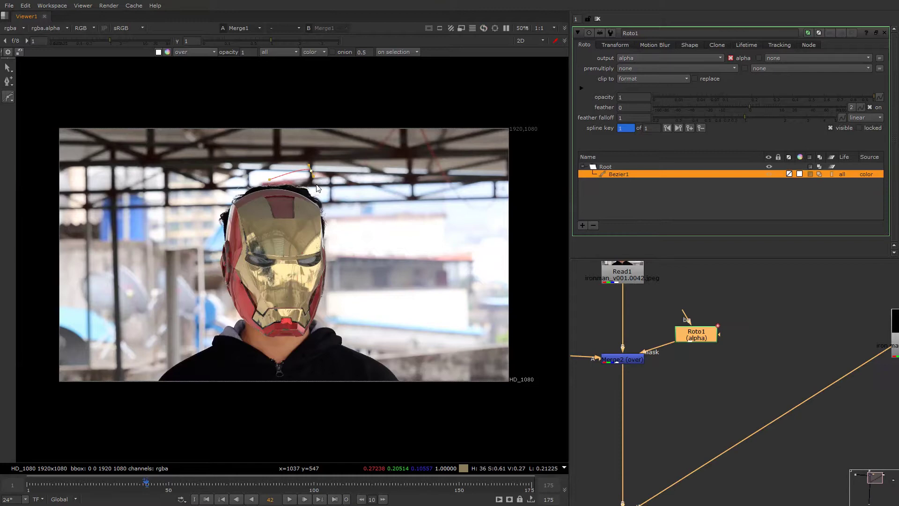
click(332, 223)
click(330, 239)
click(324, 249)
click(246, 199)
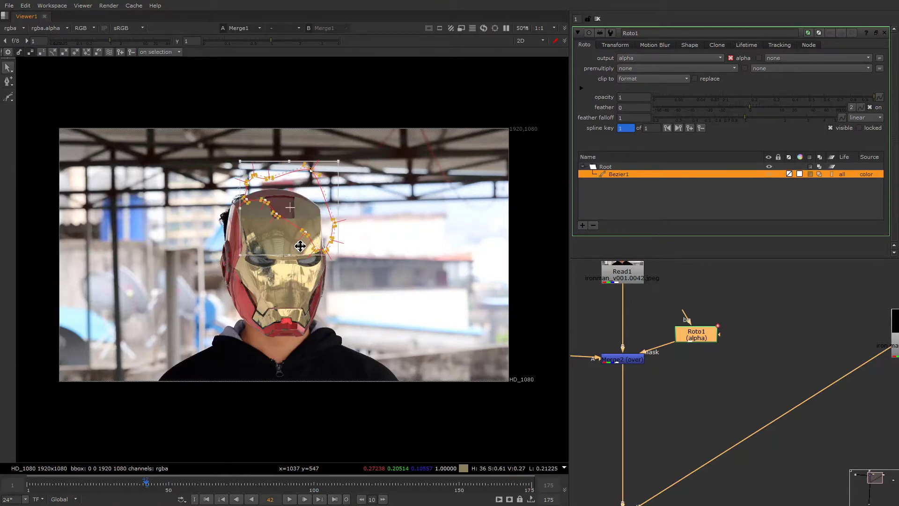
Expand the feather outward around the whole hair-removal shape
key(e)
key(e)
key(e)
key(e)
key(e)
key(e)
key(e)
key(e)
key(e)
key(e)
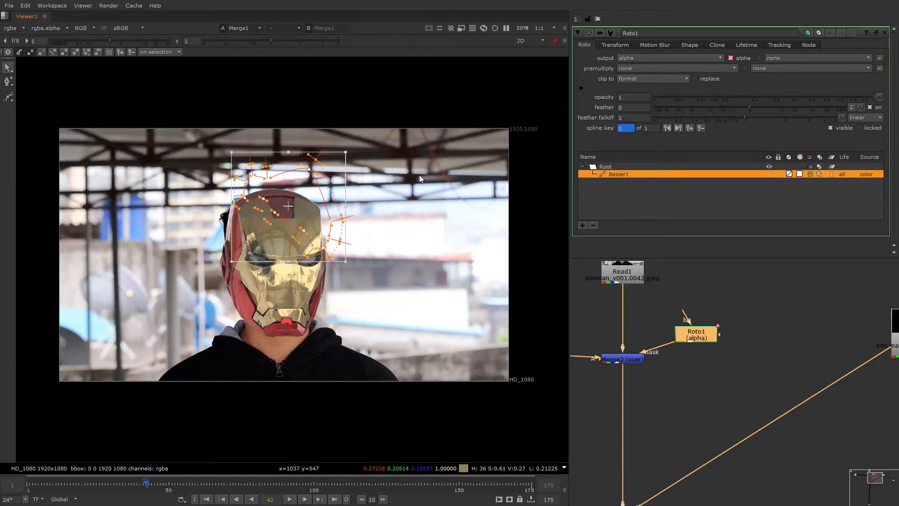
Turn the viewer overlay off and on to examine the cleaned edge of the helmet
key(o)
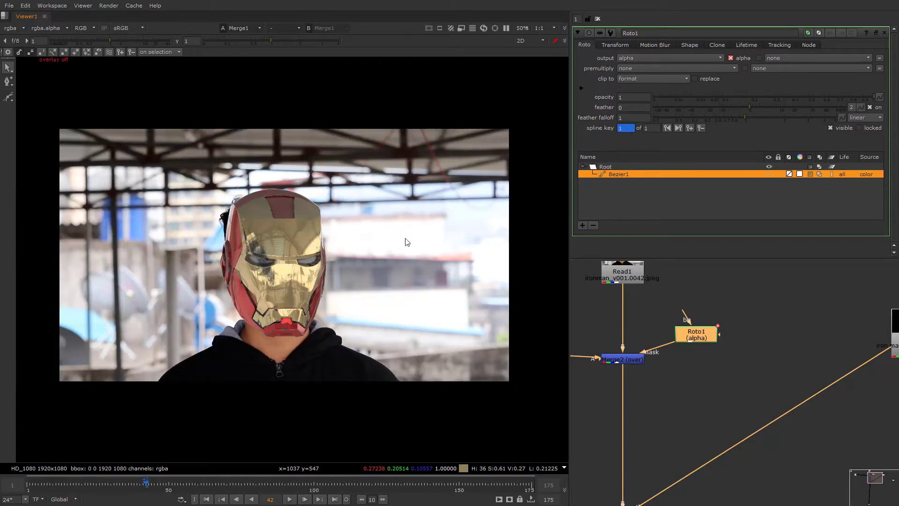
right_click(407, 226)
click(412, 225)
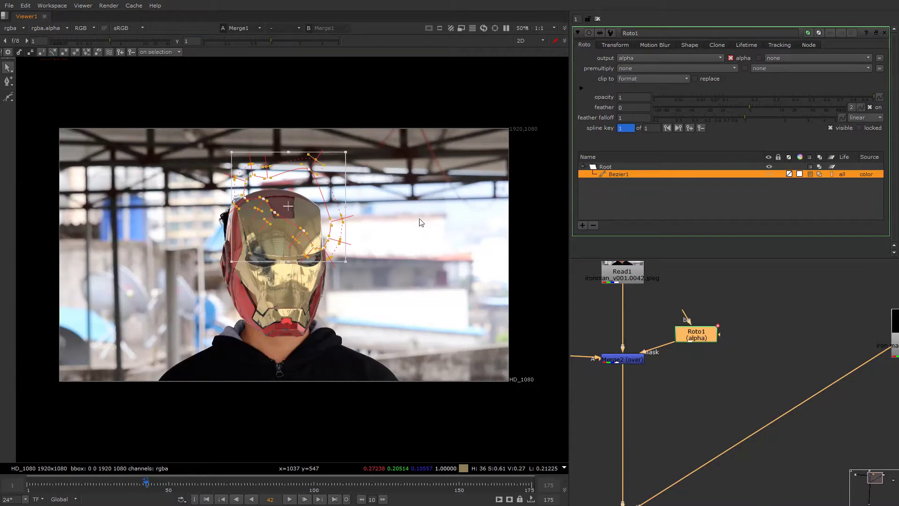
middle_drag(388, 259, 401, 257)
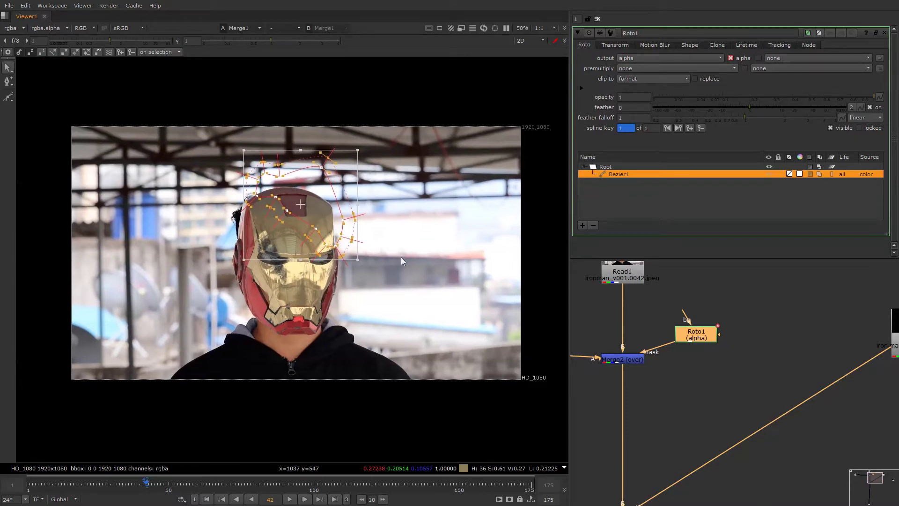
Keyframe the Bezier shape at frame 22 by moving it to follow the top of the helmet
click(91, 487)
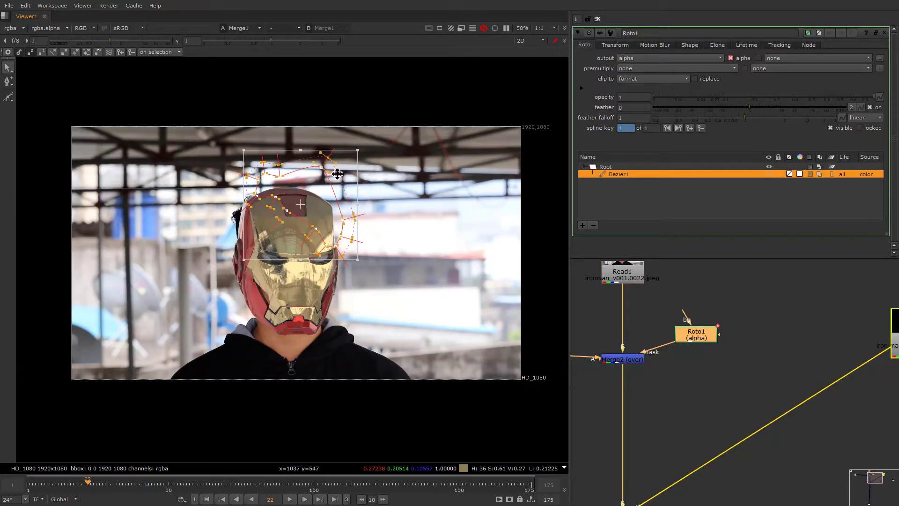
mouse_move(310, 206)
mouse_down()
mouse_move(362, 170)
mouse_move(321, 200)
mouse_up()
click(454, 179)
middle_drag(453, 178, 504, 187)
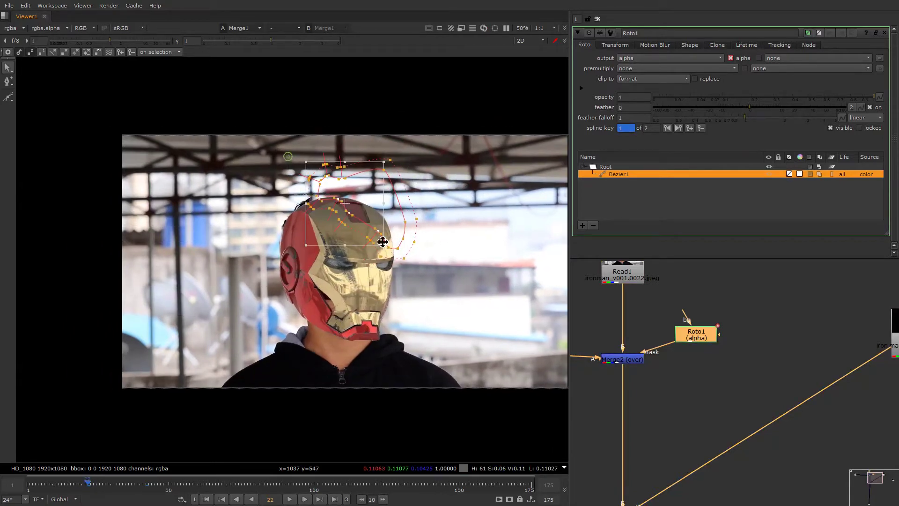
Select all points of the Bezier shape and reposition them over the head at frame 1
key(ctrl+a)
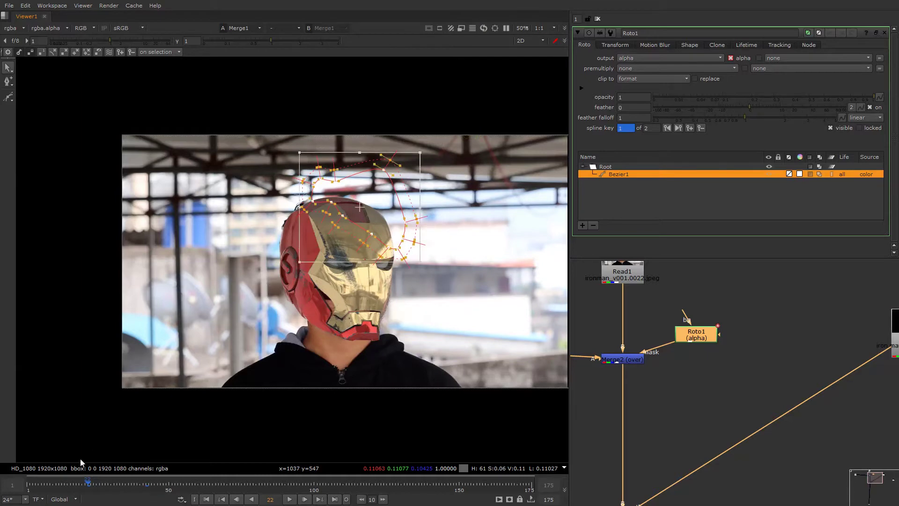
click(28, 487)
drag(370, 220, 363, 221)
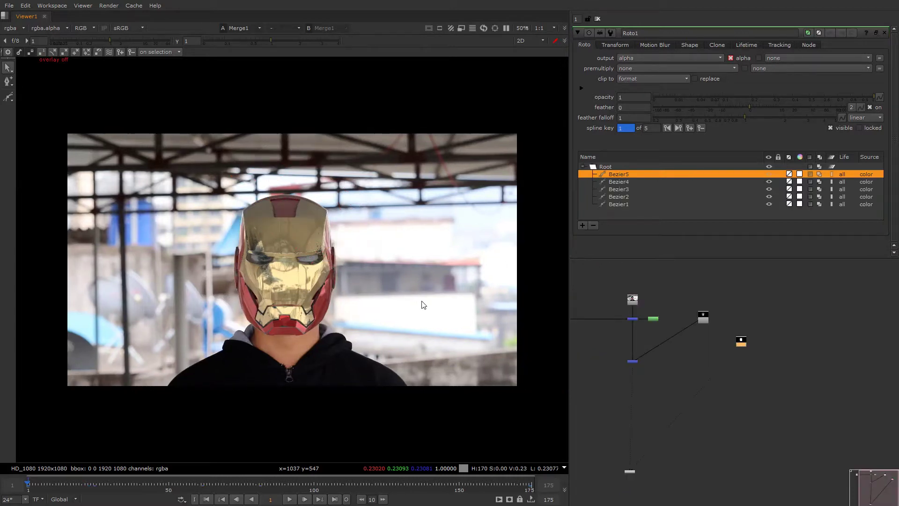
Check the hair removal around the helmet at frames 51 and 149
alt+middle_drag(642, 299, 653, 300)
drag(607, 287, 650, 332)
click(171, 489)
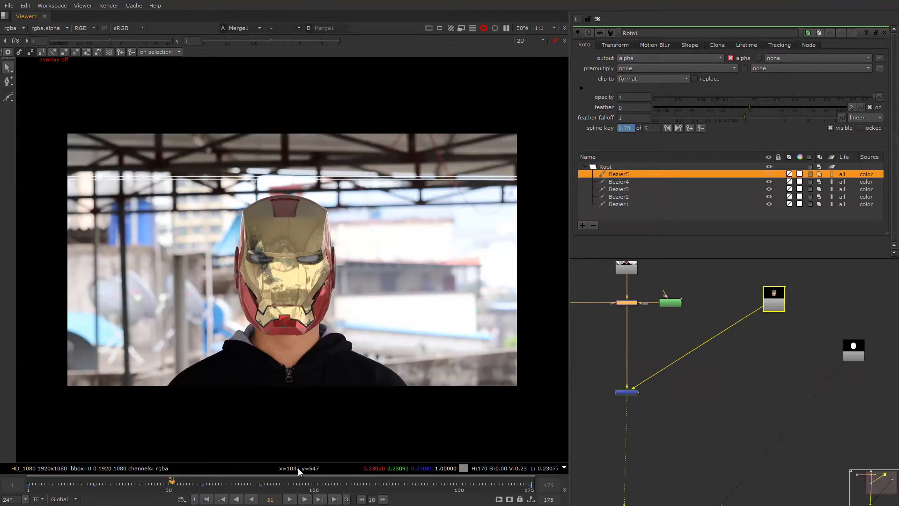
click(455, 482)
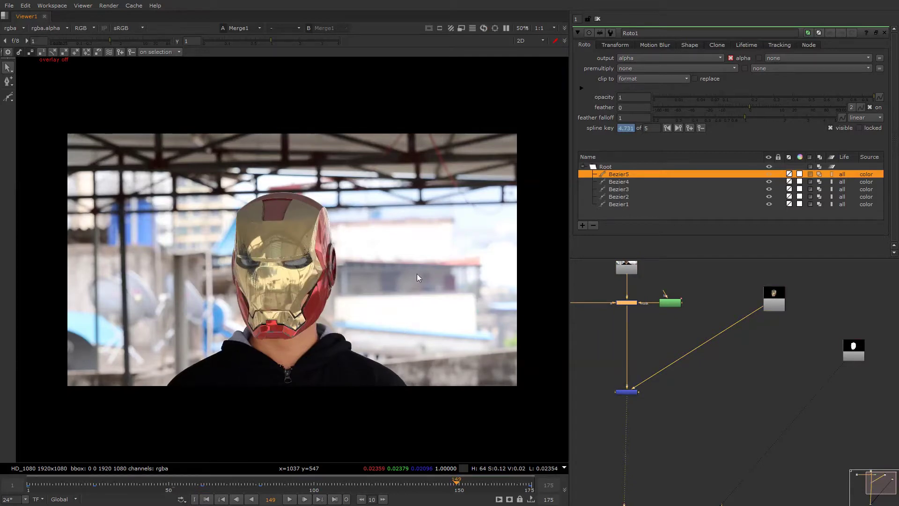
Return to frame 1 and compare the roto shapes with the clean image by toggling the overlay
key(Home)
key(q)
key(q)
key(q)
right_click(435, 209)
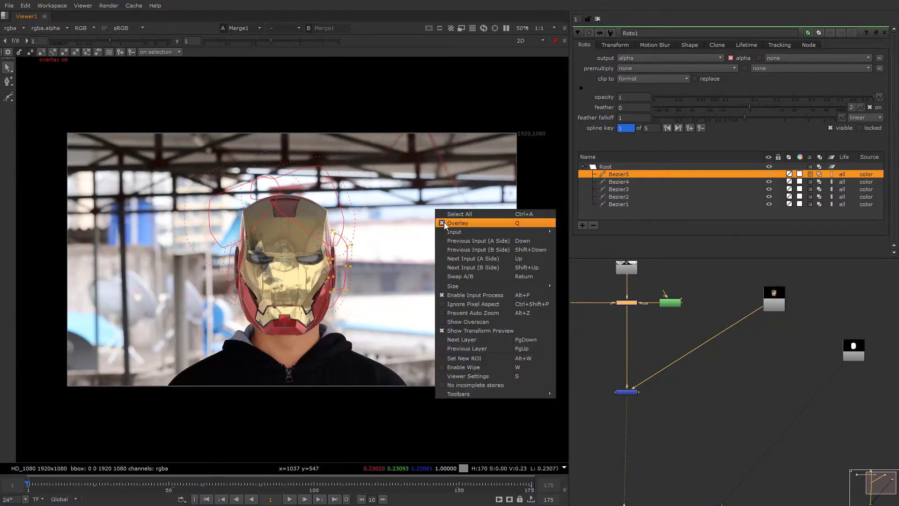
click(444, 224)
Inspect the roto shapes at frame 149 with the overlay on, leaving the overlay off
alt+middle_drag(666, 320, 622, 326)
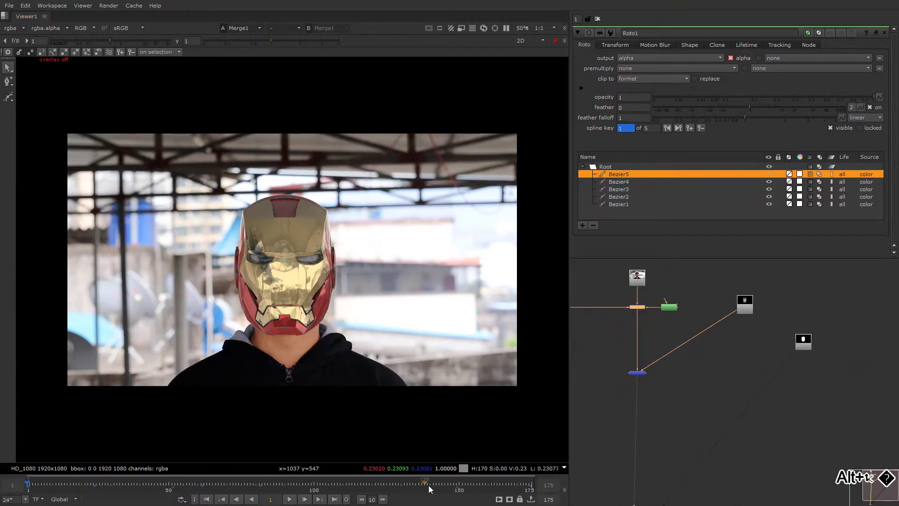
click(457, 485)
right_click(429, 252)
click(430, 252)
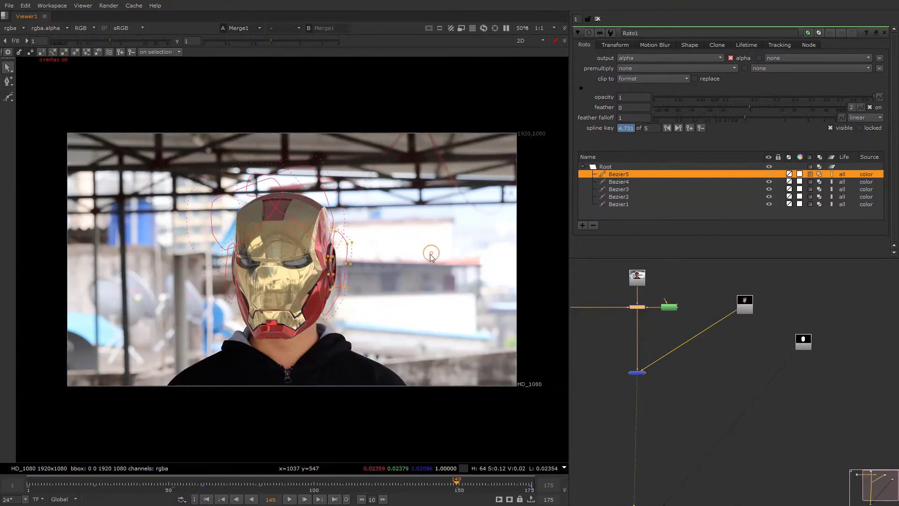
right_click(430, 253)
click(429, 253)
Move the AO pass read node next to the helmet render, and view the AO pass and the render in turn
middle_drag(757, 301, 670, 332)
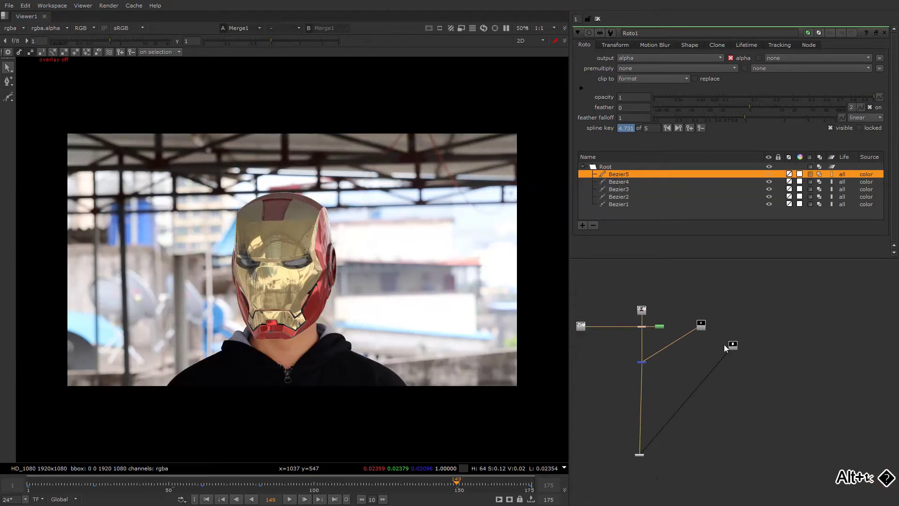
drag(734, 348, 686, 318)
scroll(685, 321, up, 3)
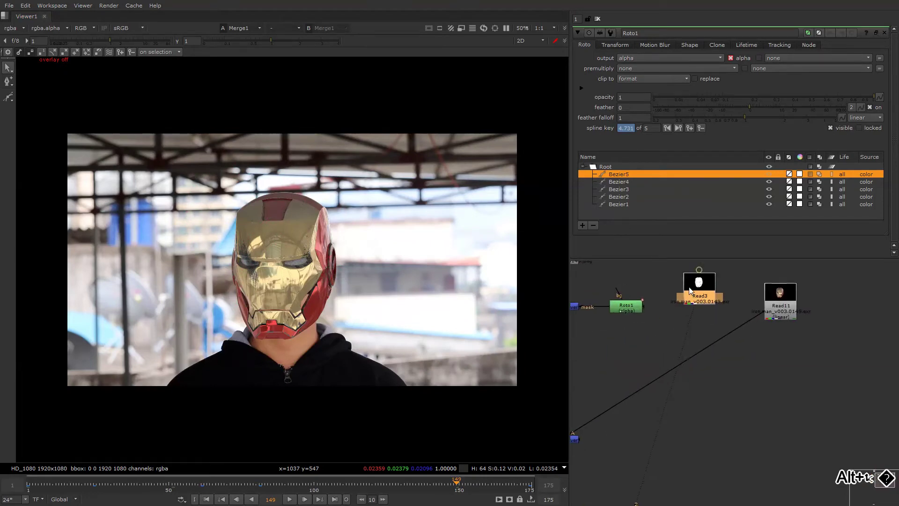
key(1)
double_click(697, 293)
middle_drag(758, 290, 698, 289)
click(722, 308)
key(2)
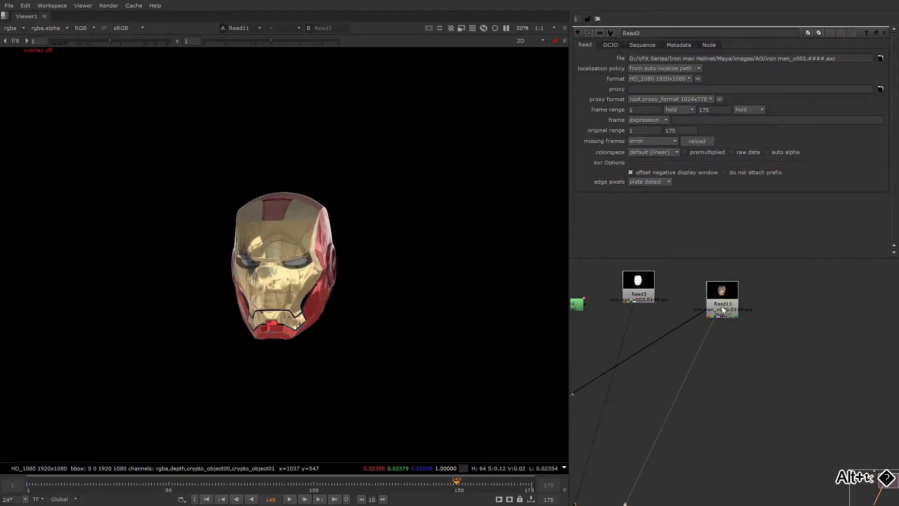
Merge the AO pass with the helmet render using the multiply operation
scroll(646, 333, down, 2)
key(m)
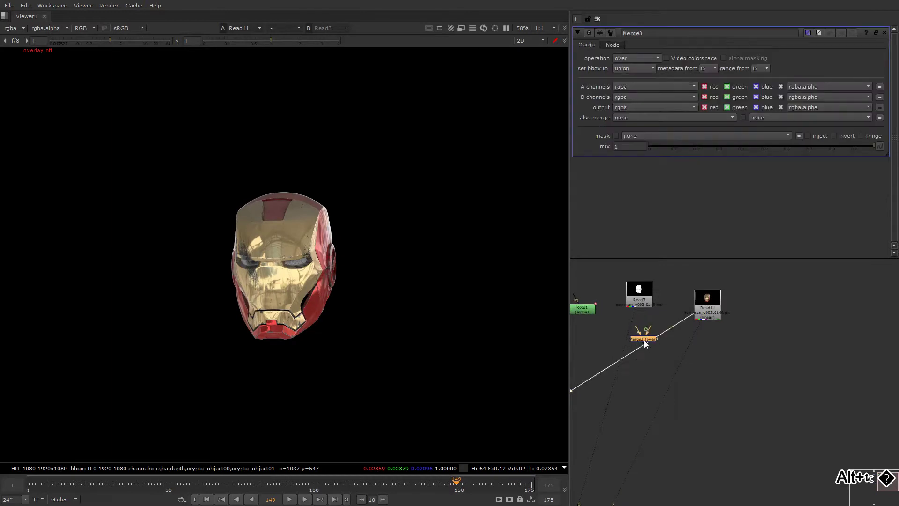
drag(640, 339, 636, 317)
click(632, 58)
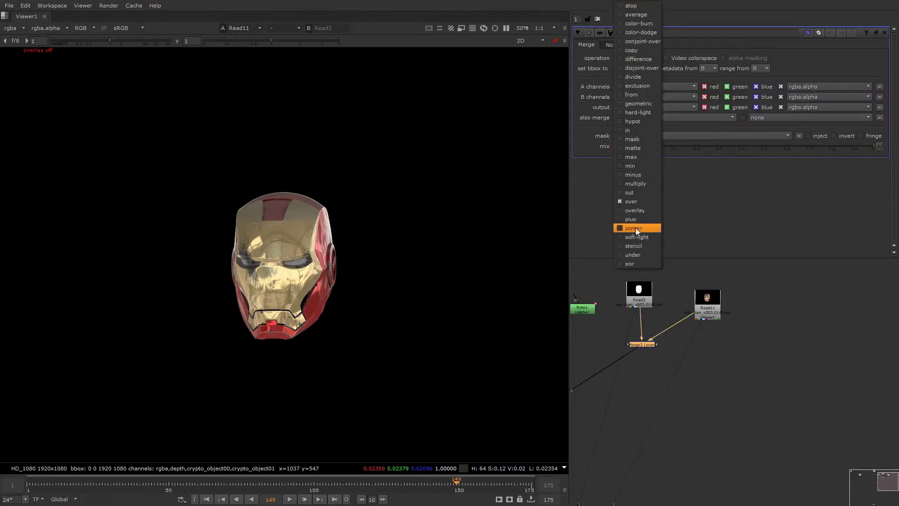
click(641, 184)
View the multiplied helmet result and examine the face in close-up
drag(636, 340, 639, 341)
key(1)
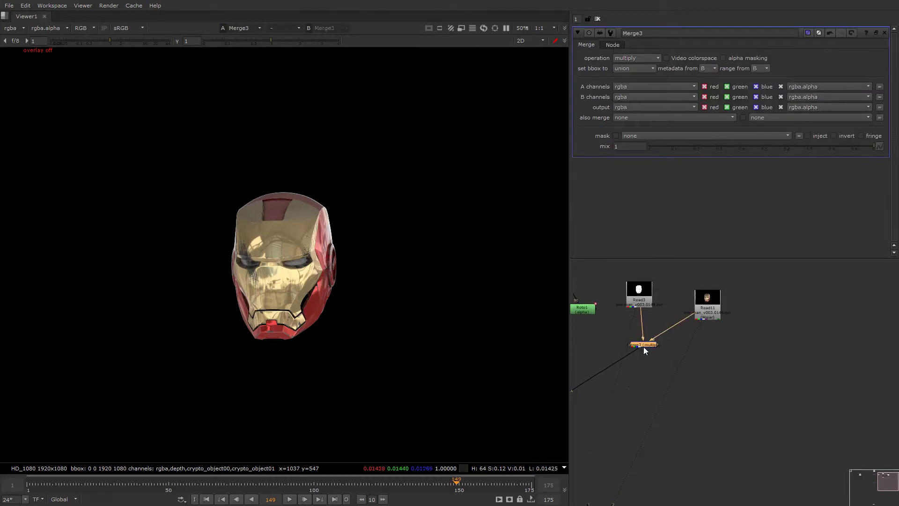
scroll(302, 282, up, 8)
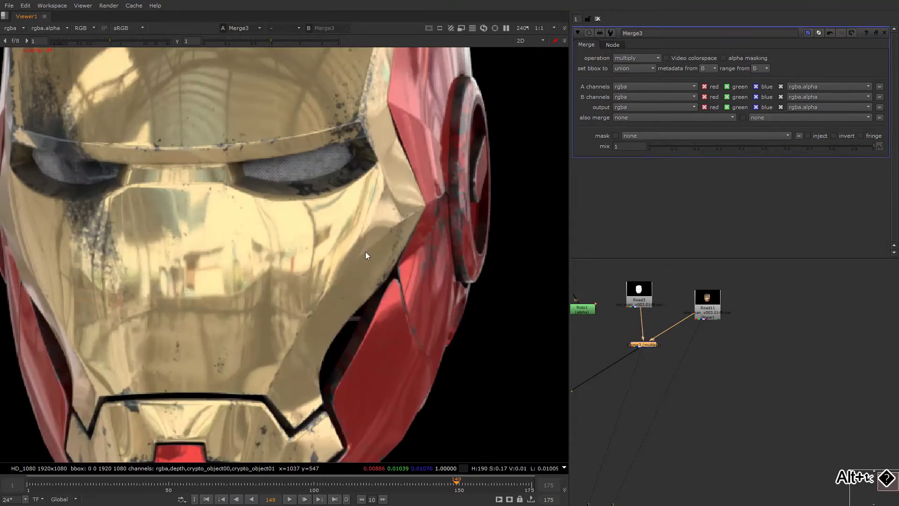
View the final merge over the footage, fitted to the viewer with the overlay on
middle_drag(682, 321, 712, 335)
drag(730, 337, 645, 295)
middle_drag(629, 333, 699, 302)
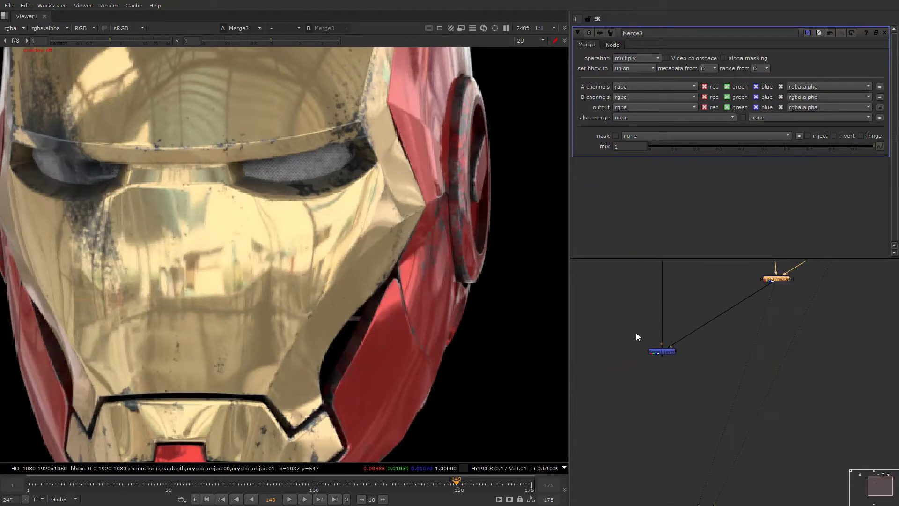
drag(691, 399, 614, 326)
key(1)
click(614, 325)
key(f)
key(o)
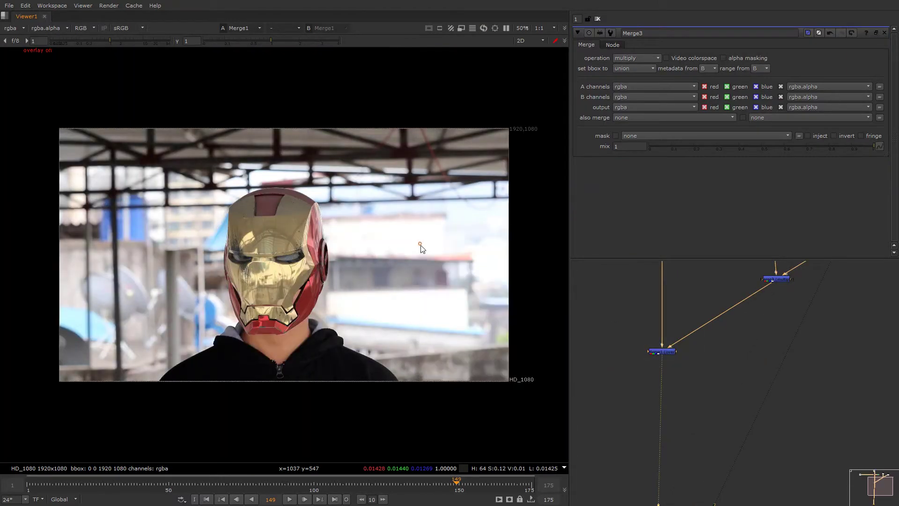
Rearrange the node graph with the AO read beside the multiply merge and the helmet render read above it
alt+middle_drag(738, 307, 740, 319)
middle_drag(741, 320, 673, 380)
alt+middle_drag(703, 344, 675, 317)
click(664, 309)
drag(674, 313, 772, 339)
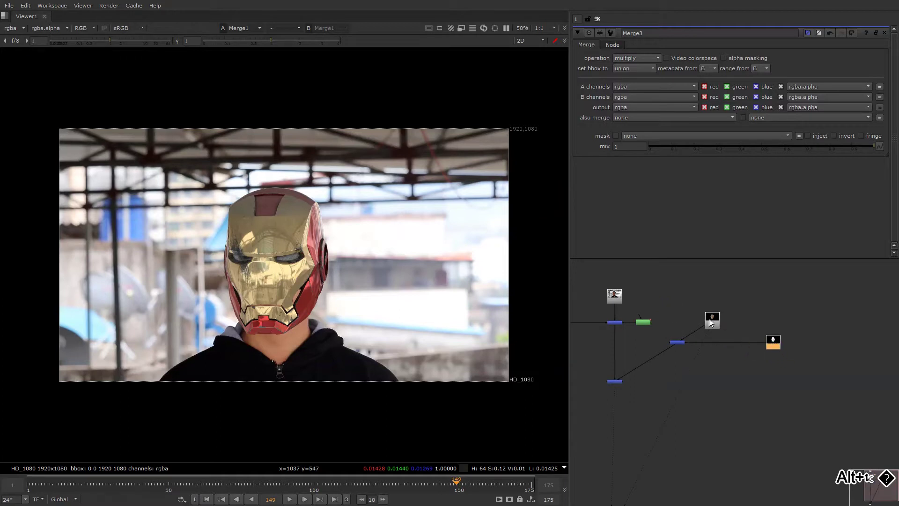
drag(710, 317, 695, 274)
scroll(682, 298, down, 5)
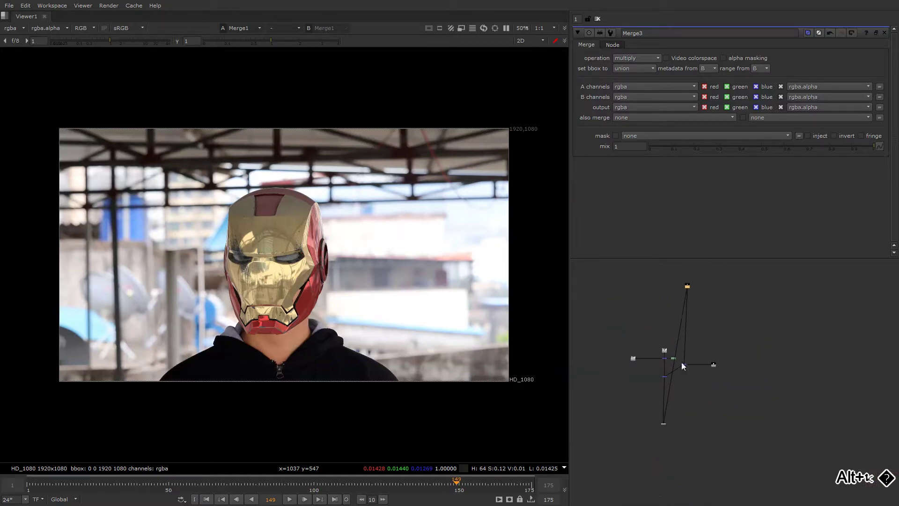
Align the helmet render read vertically above the multiply merge in the node graph
scroll(665, 419, up, 4)
scroll(659, 425, down, 5)
scroll(675, 340, up, 5)
scroll(645, 421, down, 3)
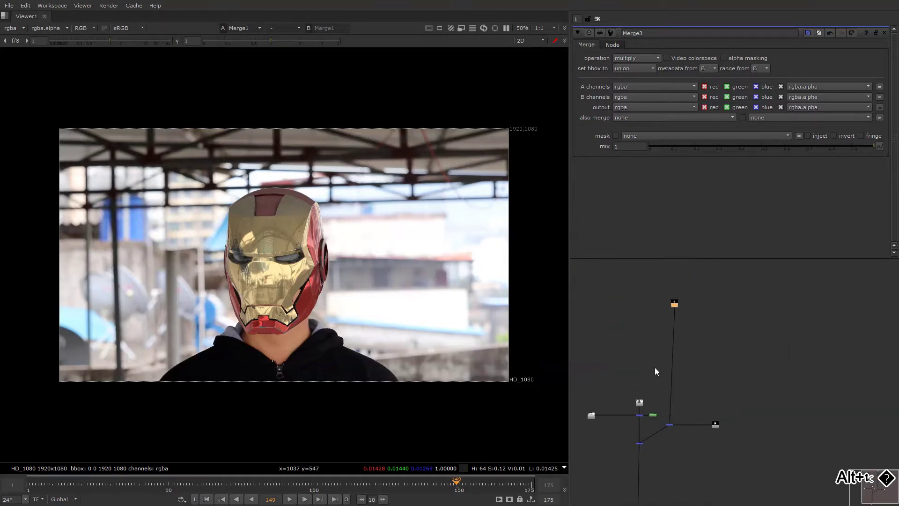
scroll(669, 310, up, 5)
drag(684, 295, 674, 276)
middle_drag(675, 276, 644, 348)
Insert an Unpremult node below the helmet render read, dividing all channels by rgba.alpha
scroll(646, 357, up, 5)
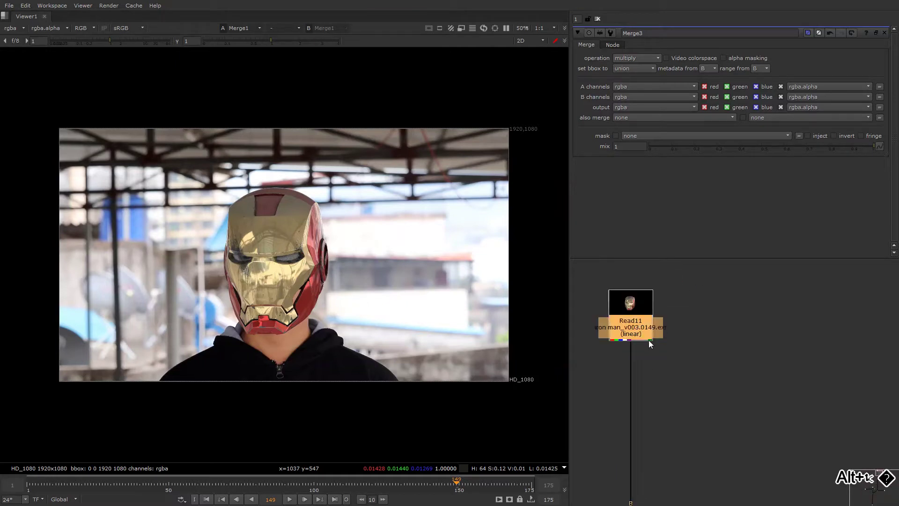
scroll(686, 305, down, 6)
key(Tab)
text(unp)
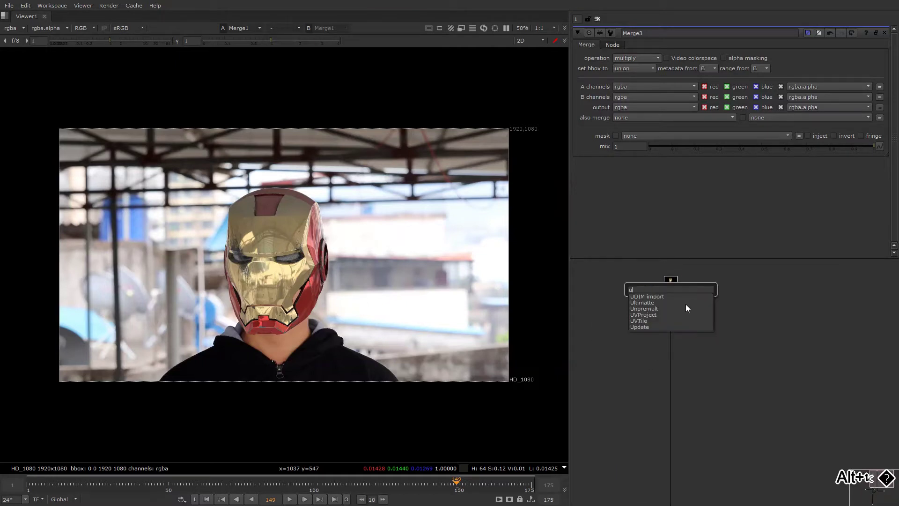
key(Return)
scroll(678, 297, up, 3)
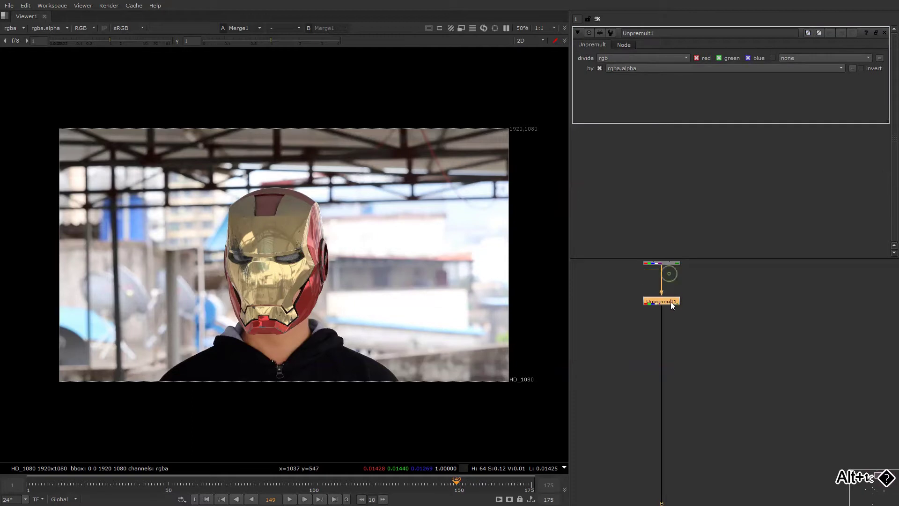
click(608, 58)
click(608, 66)
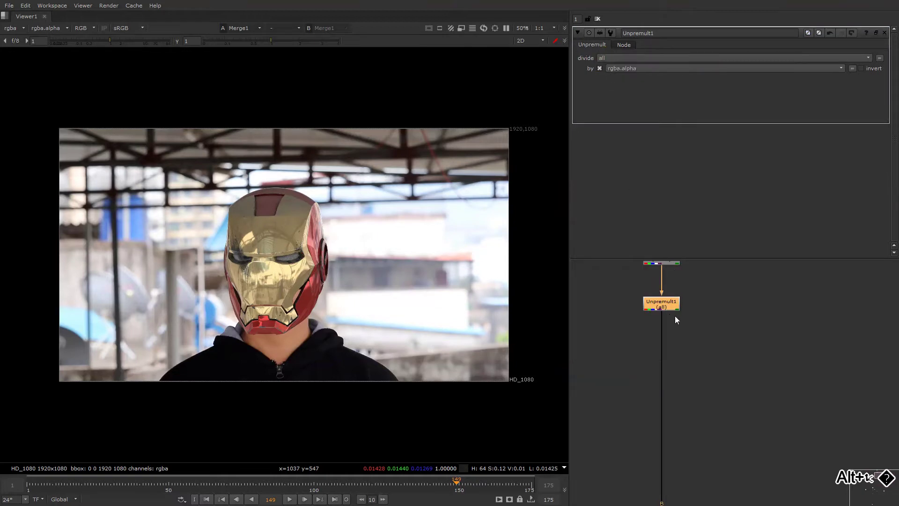
Insert a Copy node on the helmet render's line between the Unpremult and the multiply merge, copying rgba.alpha to rgba.alpha
scroll(675, 320, down, 5)
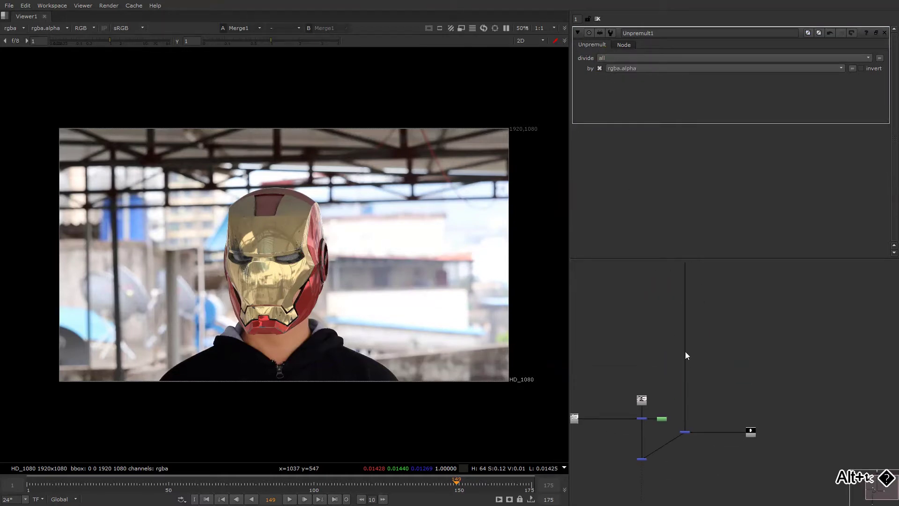
scroll(682, 351, up, 1)
key(k)
drag(680, 354, 688, 385)
click(659, 372)
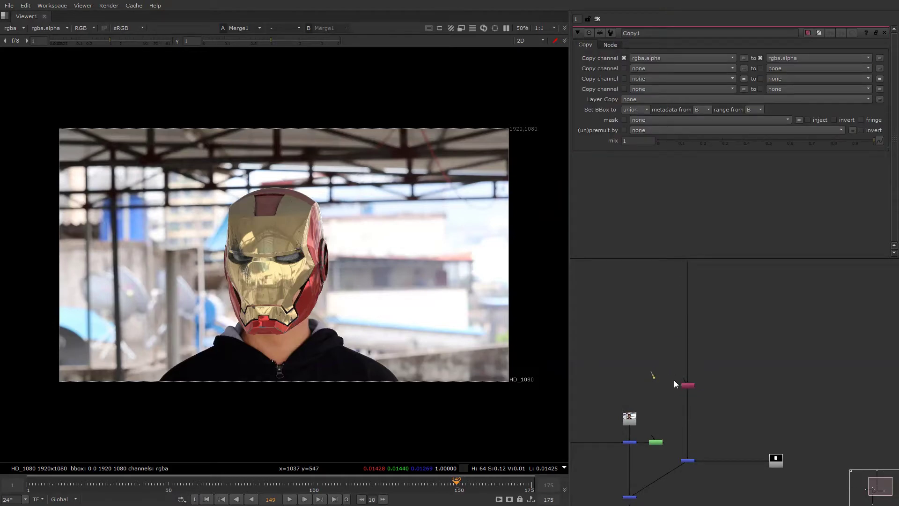
click(688, 385)
Feed the Copy node's A input from above the Unpremult, adding a branching dot under the helmet read and a corner dot beside the Copy
drag(654, 379, 650, 331)
alt+drag(635, 415, 668, 282)
scroll(658, 328, down, 3)
scroll(659, 328, up, 2)
click(672, 298)
key(period)
alt+drag(627, 365, 666, 273)
scroll(636, 406, down, 2)
click(637, 414)
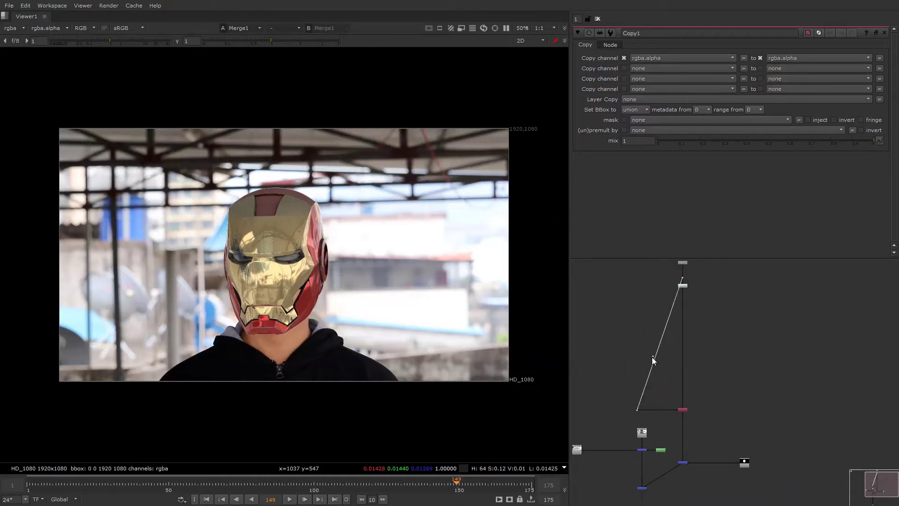
Reposition the dot on the slanted alpha line level with the branching dot to square off the route
mouse_move(652, 357)
mouse_down()
mouse_move(634, 308)
mouse_move(653, 347)
mouse_up()
scroll(637, 311, down, 3)
key(ctrl+z)
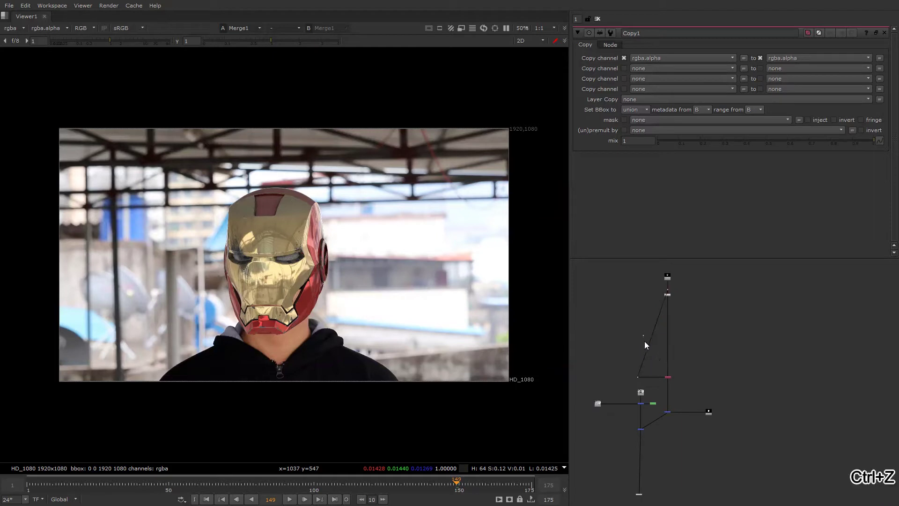
alt+middle_drag(644, 340, 644, 325)
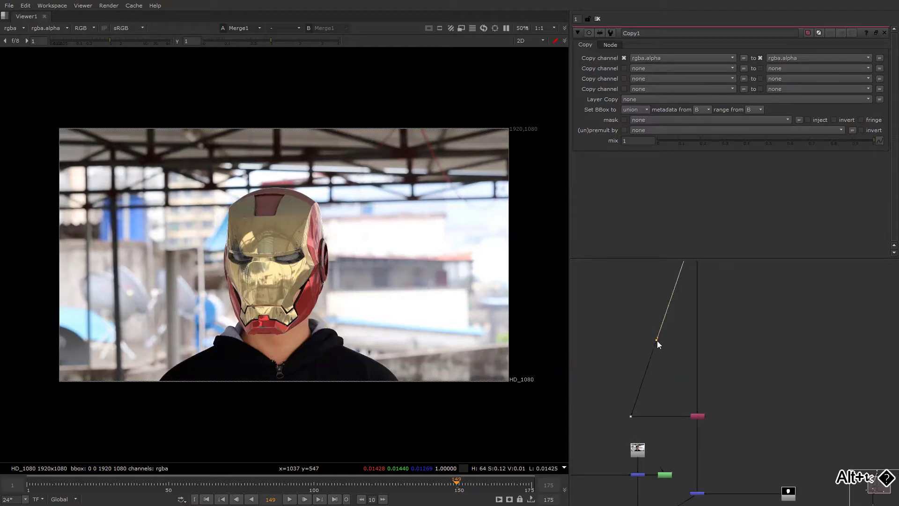
drag(656, 340, 625, 313)
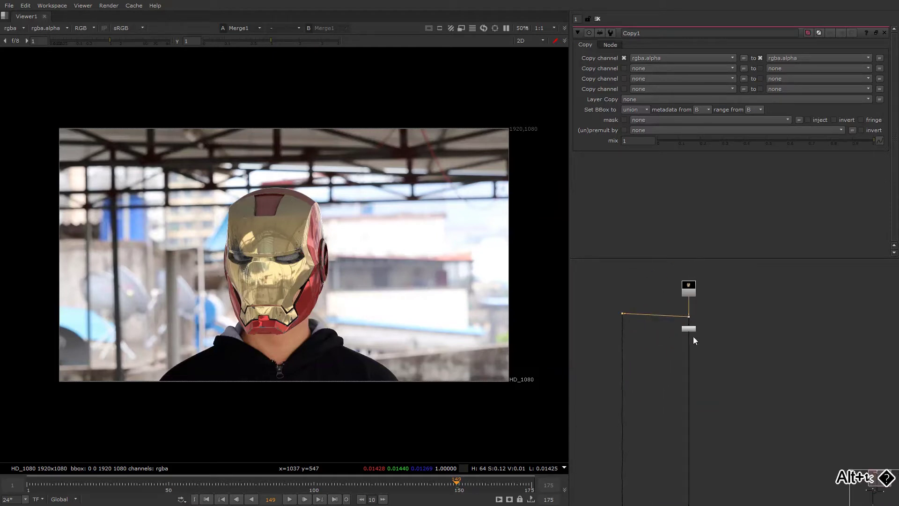
Insert a Shuffle node directly below the Unpremult on the helmet render's line
middle_drag(693, 336, 661, 318)
scroll(661, 319, up, 2)
key(Tab)
text(s)
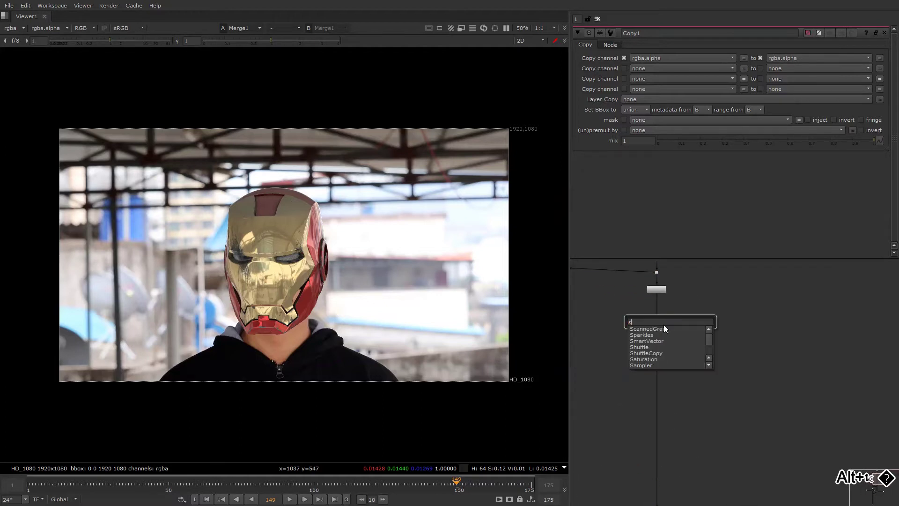
text(huf)
key(Return)
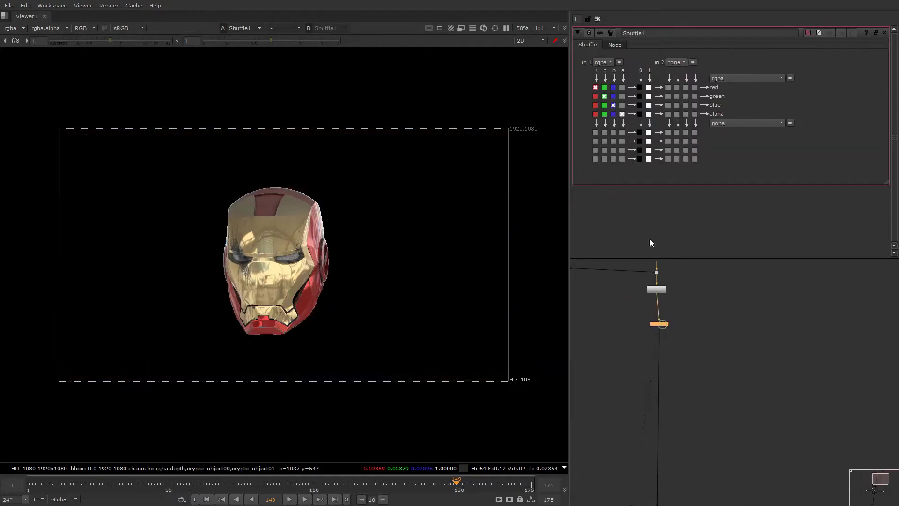
Set the Shuffle's first input layer to albedo and inspect its alpha channel in the viewer
click(604, 61)
click(618, 143)
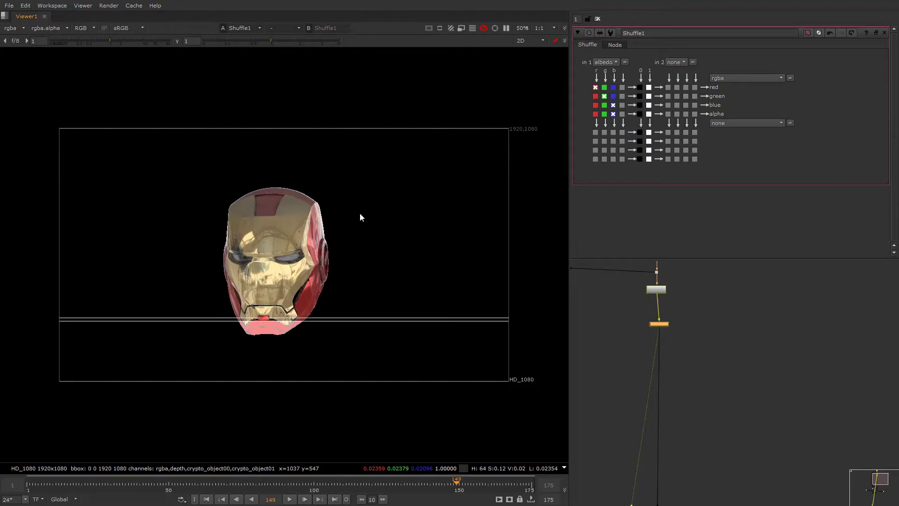
key(a)
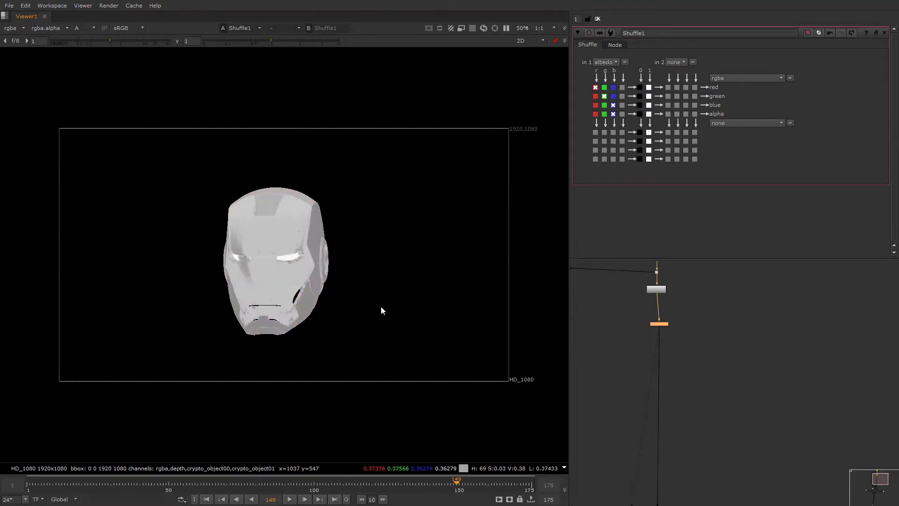
key(a)
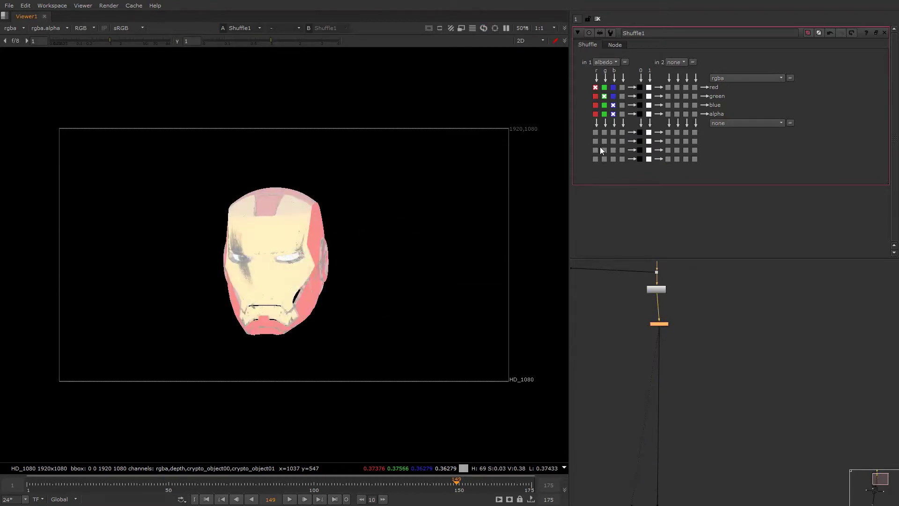
Try other layers as the Shuffle's first input, settle on diffuse_albedo, and inspect its alpha channel
click(611, 62)
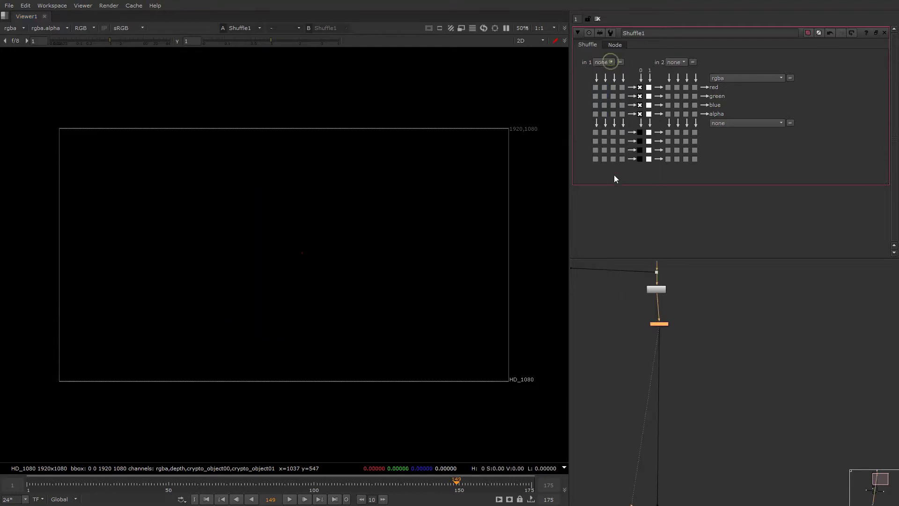
click(607, 62)
click(611, 189)
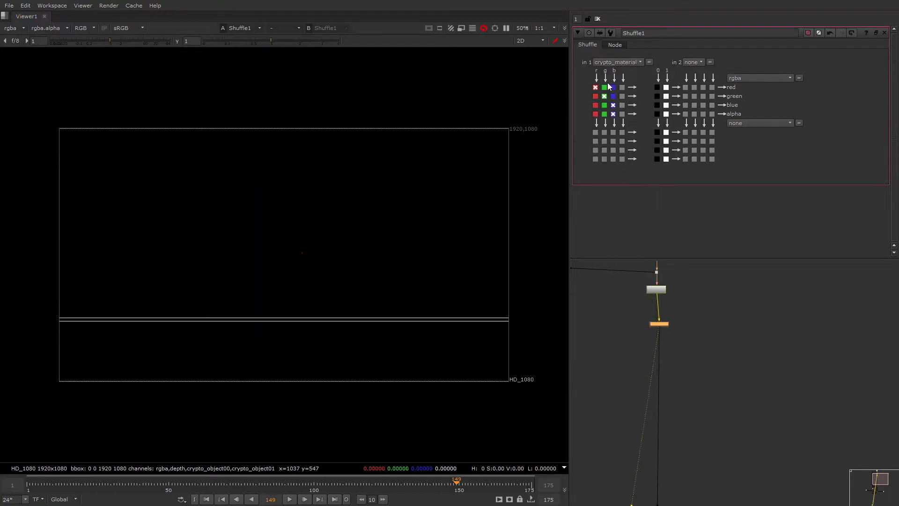
click(623, 63)
click(625, 259)
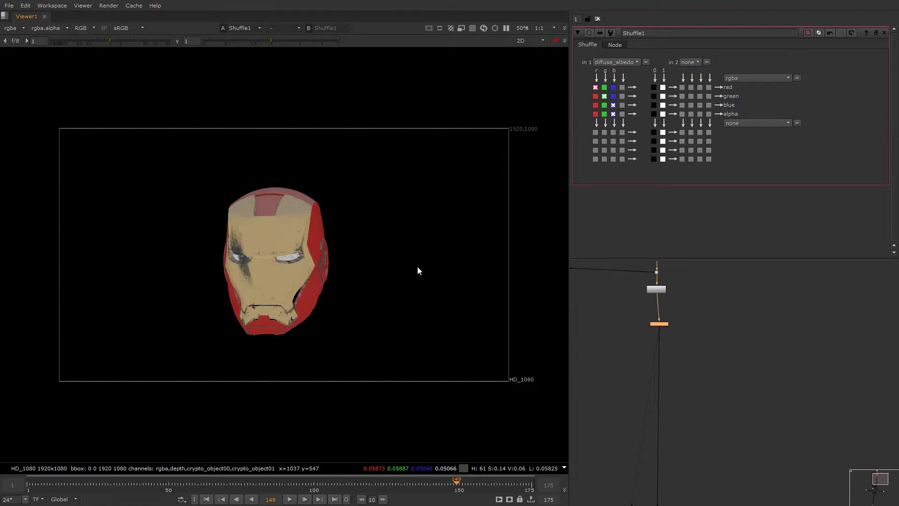
key(a)
middle_drag(302, 245, 408, 218)
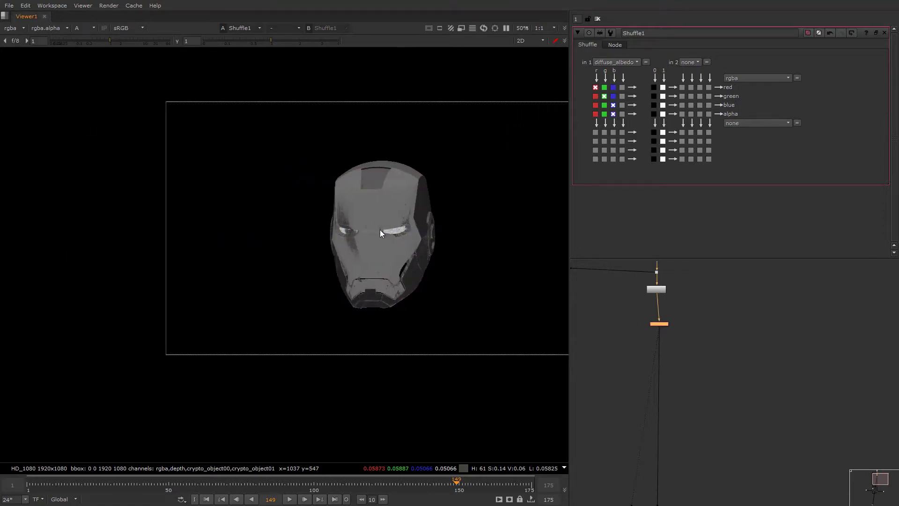
key(a)
View the Copy node's output and insert a Premult node directly after it
alt+middle_drag(694, 318, 671, 315)
click(692, 316)
key(1)
click(722, 293)
click(669, 315)
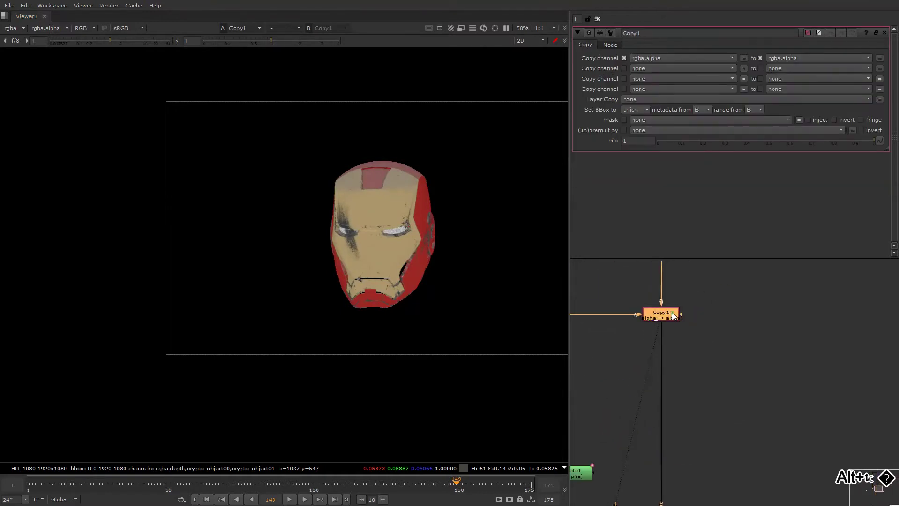
key(Tab)
text(pre)
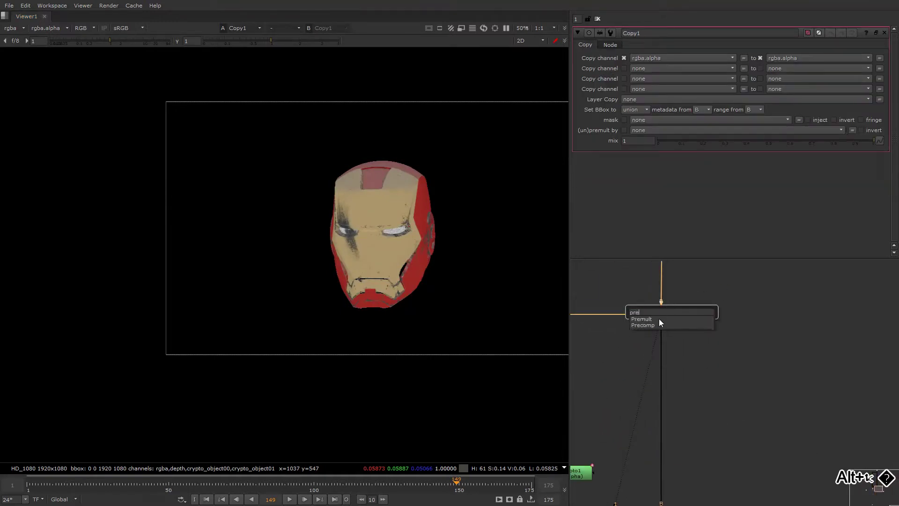
key(Return)
Examine the alpha channel of the Copy node's output, then return to the Shuffle node in the graph
alt+middle_drag(691, 331, 630, 420)
click(680, 326)
key(1)
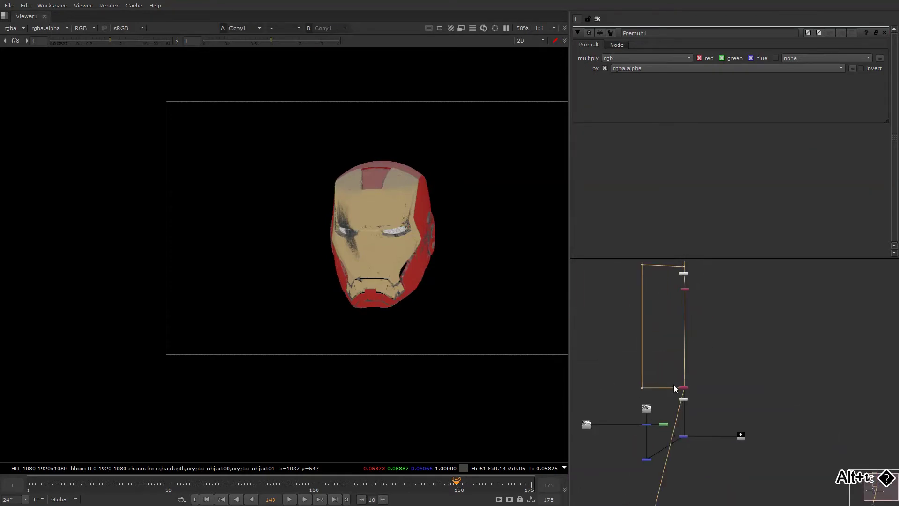
key(a)
alt+middle_drag(649, 324, 696, 260)
middle_drag(696, 260, 589, 361)
alt+middle_drag(589, 361, 672, 332)
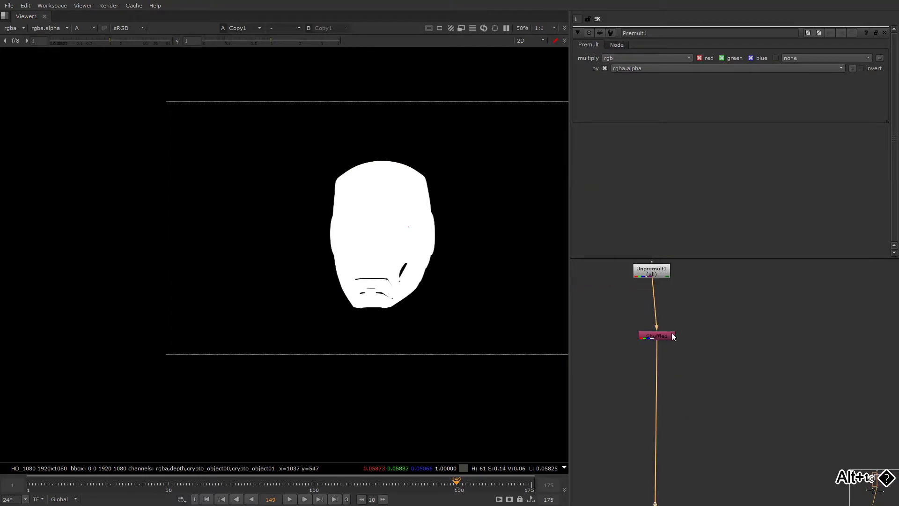
Align the Shuffle node under the Unpremult, view its output and open its properties
drag(672, 332, 665, 336)
key(1)
double_click(665, 336)
Rename the Shuffle node as Albedo and check its red channel before returning to the RGB view
double_click(661, 33)
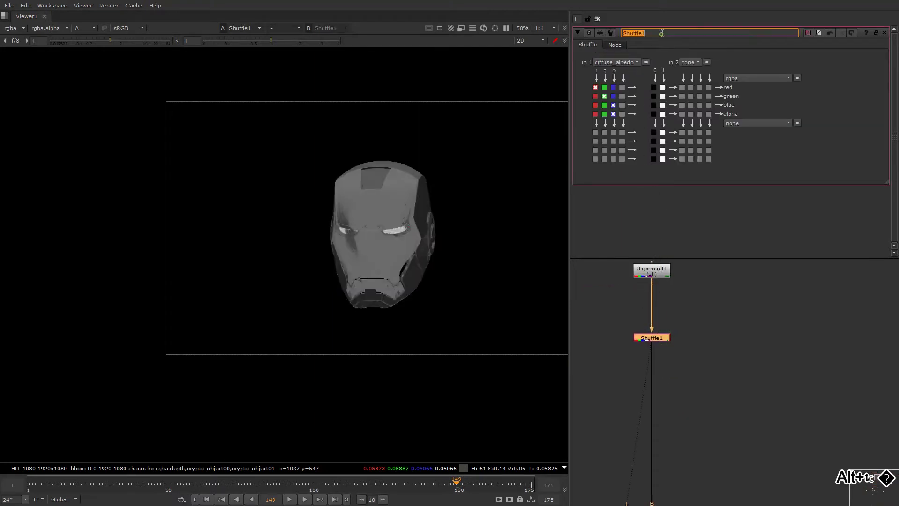
text(Albedo)
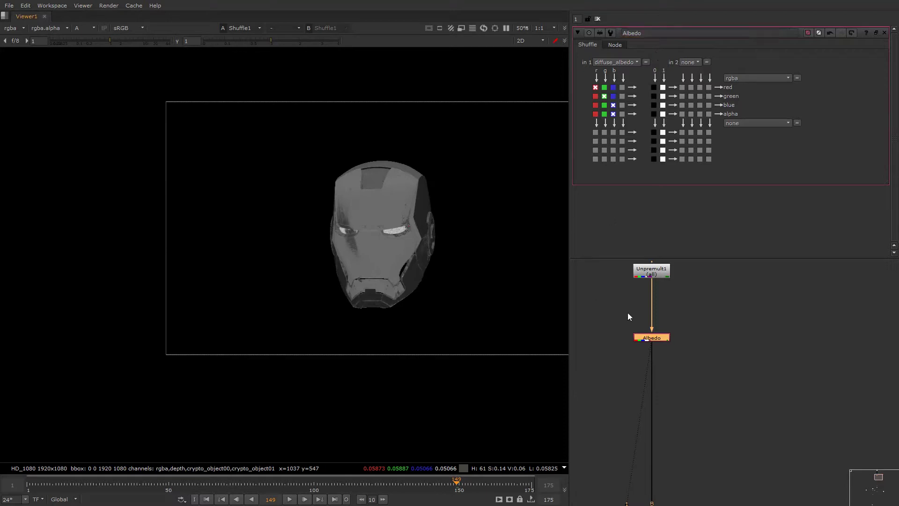
text(r)
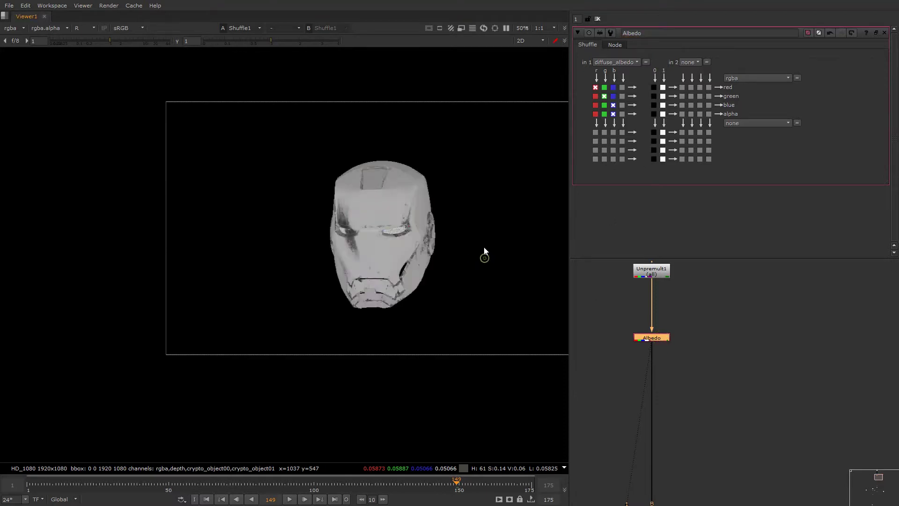
text(r)
Compare the diffuse and albedo layers as the shuffle's first input, ending on albedo
click(616, 62)
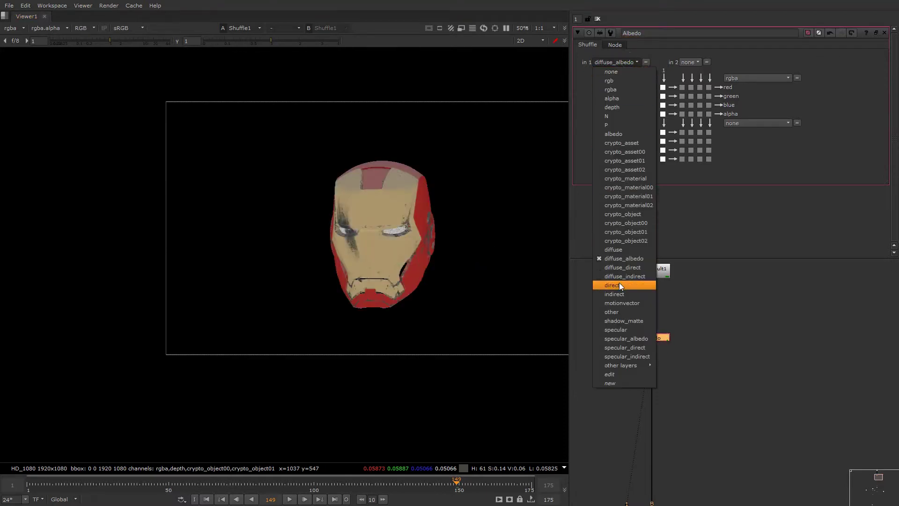
click(620, 251)
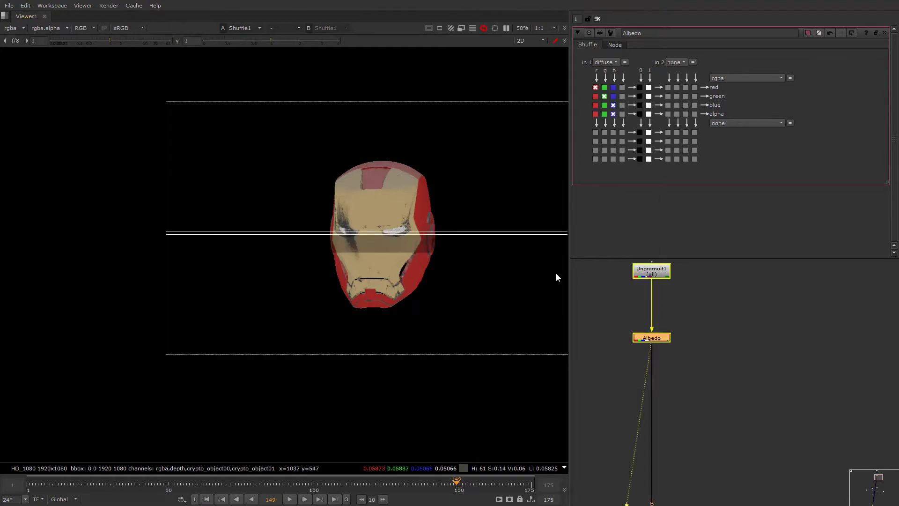
click(616, 63)
click(614, 136)
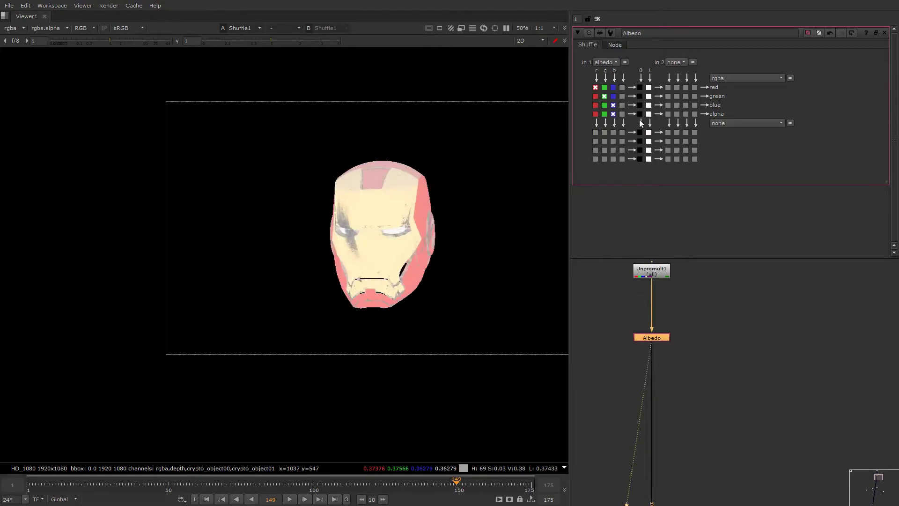
Set the shuffle's first input layer to diffuse and rename the node as Diffuse
click(605, 62)
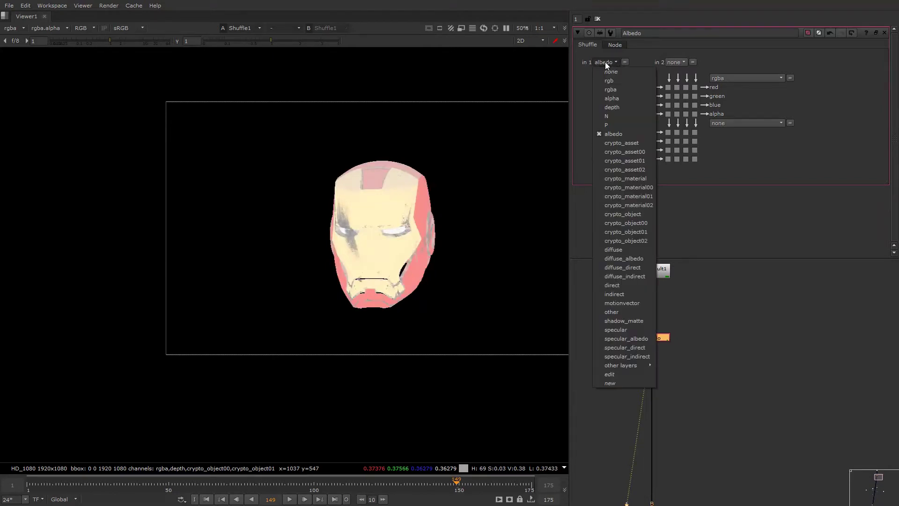
click(612, 250)
alt+middle_drag(683, 338, 644, 378)
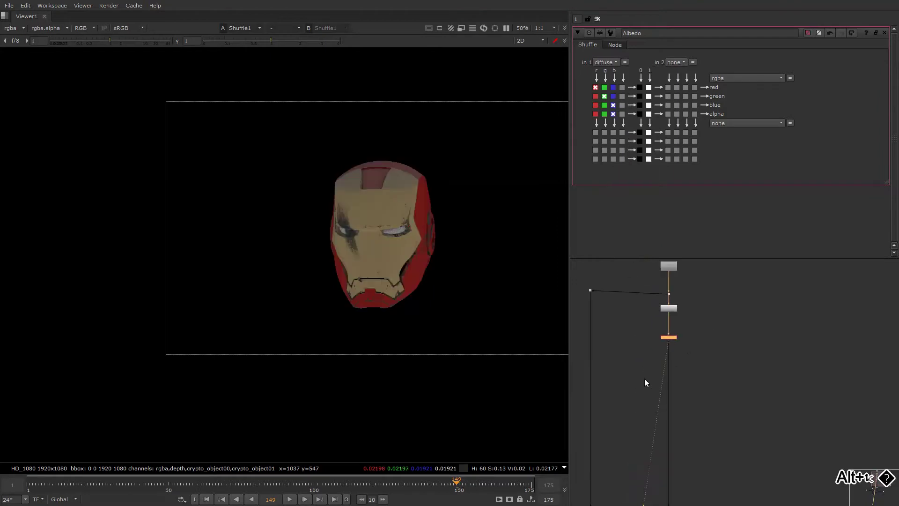
alt+drag(684, 377, 647, 338)
alt+middle_drag(646, 339, 666, 328)
alt+drag(667, 327, 683, 336)
click(661, 33)
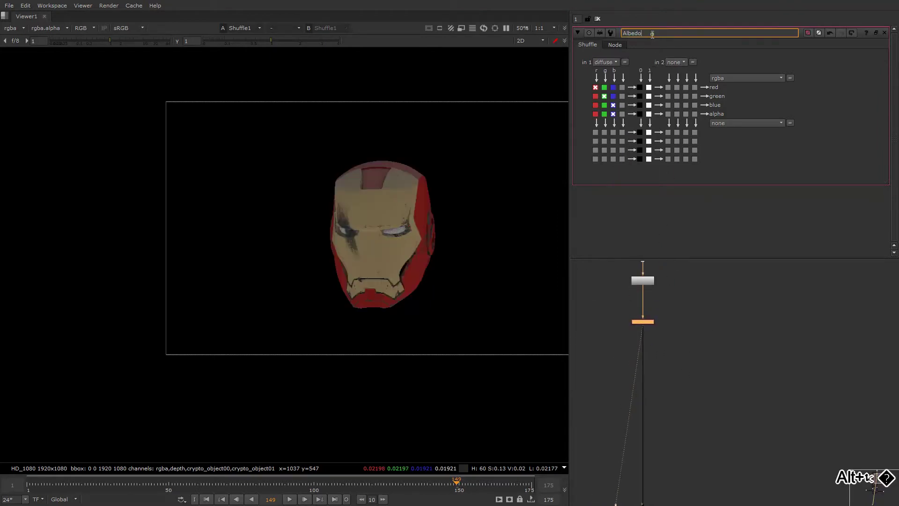
double_click(662, 34)
text(Diffuse)
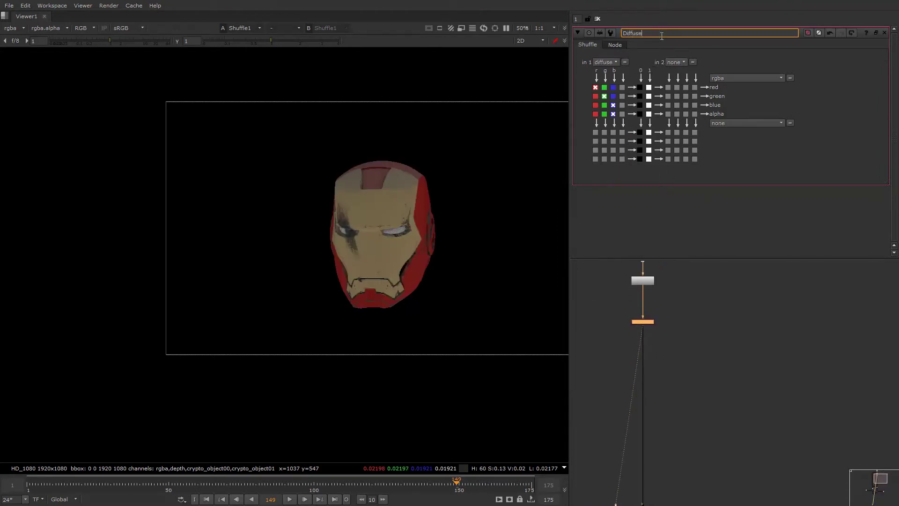
click(715, 344)
alt+drag(697, 350, 695, 327)
scroll(694, 327, down, 4)
scroll(695, 326, up, 3)
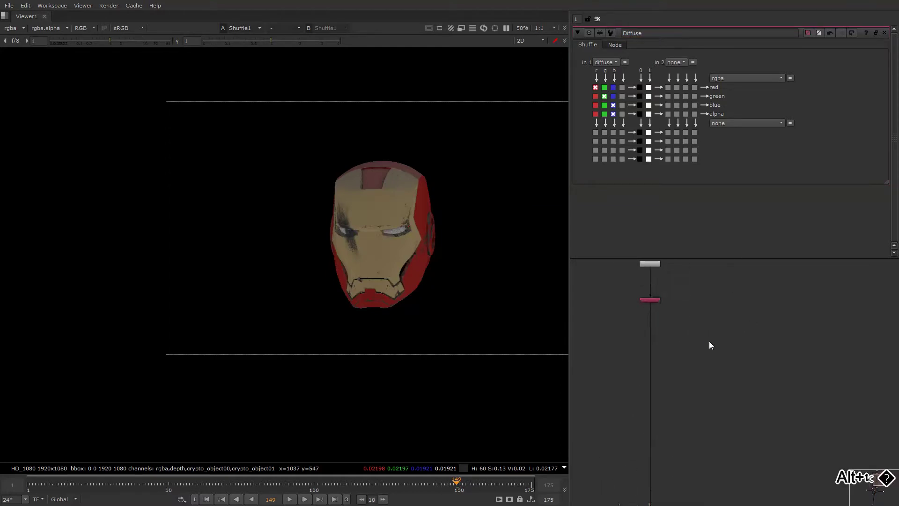
Add a new Shuffle node beside the Diffuse node in the node graph
click(712, 342)
key(Tab)
text(shuf)
click(707, 344)
scroll(656, 302, up, 3)
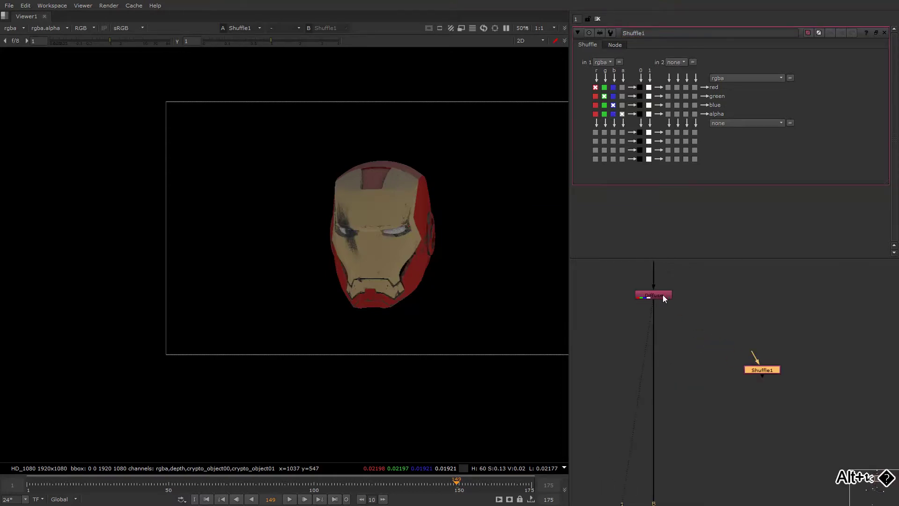
Set the Diffuse node's label font size to 50
double_click(662, 297)
click(615, 45)
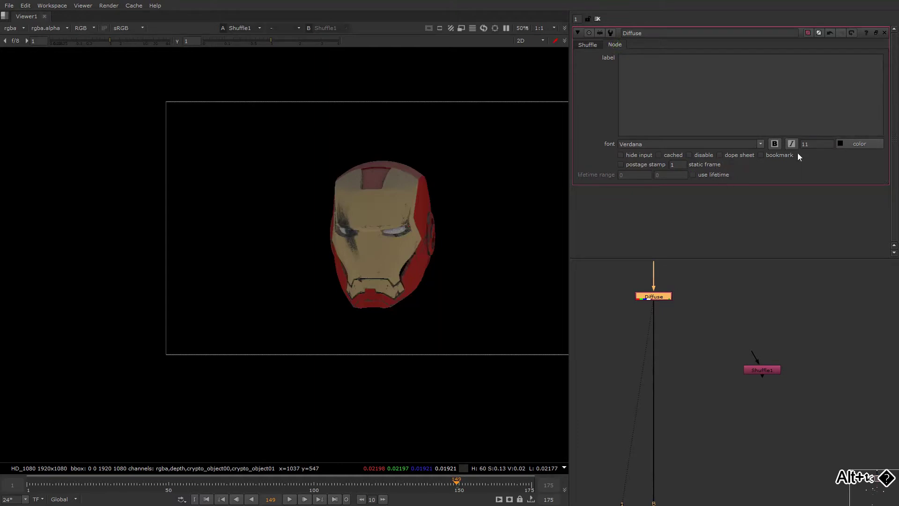
text(50)
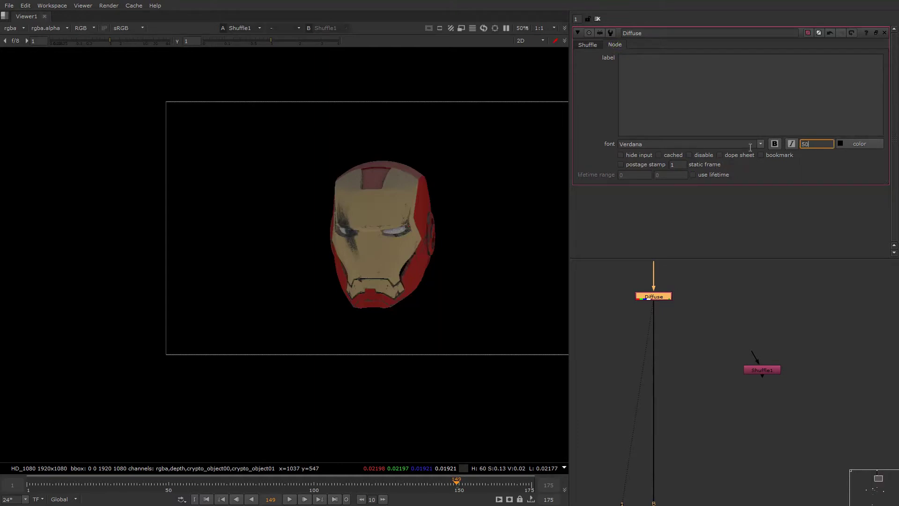
key(Return)
Connect the new Shuffle node to the main pipe and insert a Dot below the Unpremult as its branch point
click(773, 305)
scroll(761, 318, down, 4)
alt+drag(755, 338, 831, 360)
scroll(691, 356, up, 4)
click(737, 363)
scroll(735, 365, down, 5)
scroll(808, 355, up, 2)
click(753, 366)
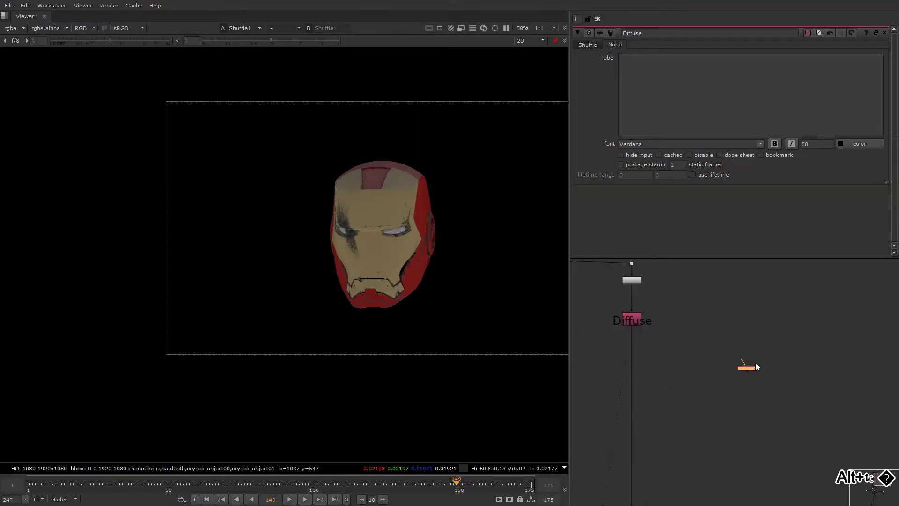
drag(744, 362, 719, 346)
click(629, 280)
key(period)
Move the render's Read and Unpremult nodes up slightly and open the Unpremult's properties
scroll(711, 307, down, 4)
drag(754, 295, 706, 350)
drag(728, 317, 729, 313)
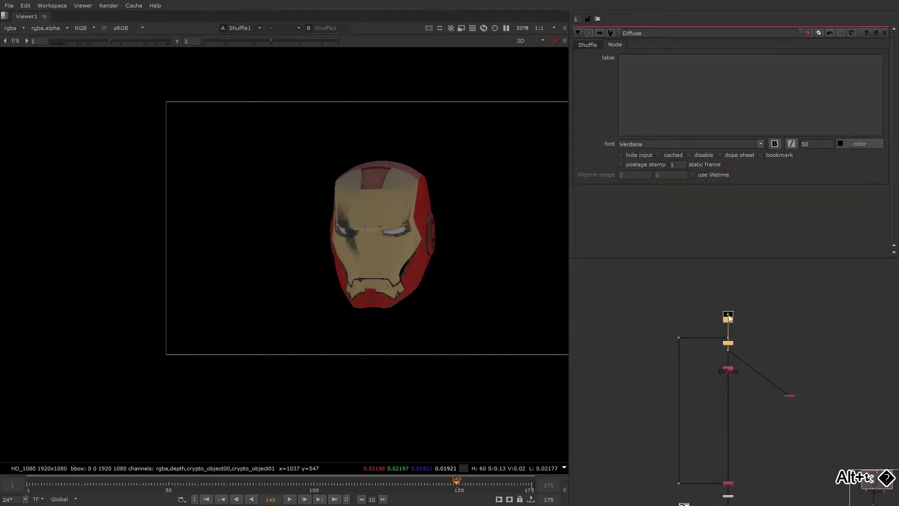
scroll(722, 354, up, 4)
double_click(749, 326)
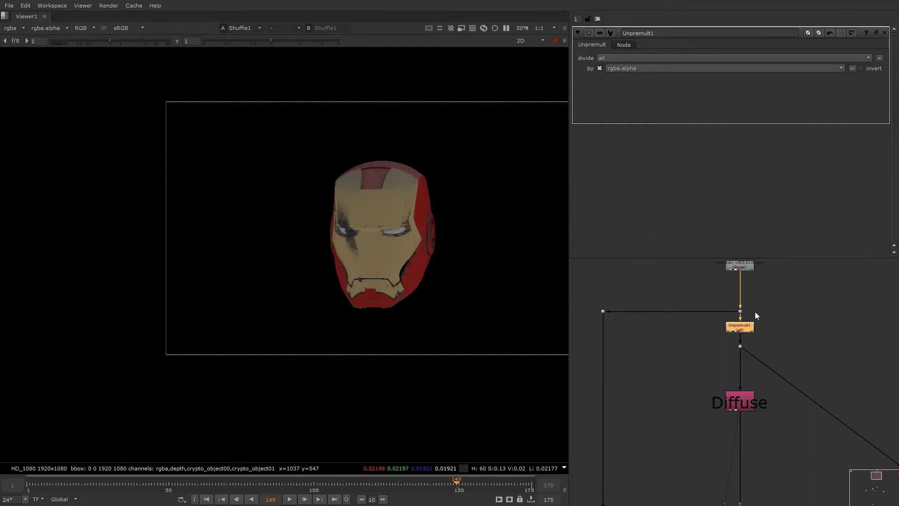
Insert a Remove node into the main pipe just above the Premult
scroll(755, 312, down, 6)
alt+drag(752, 367, 704, 418)
scroll(693, 353, up, 5)
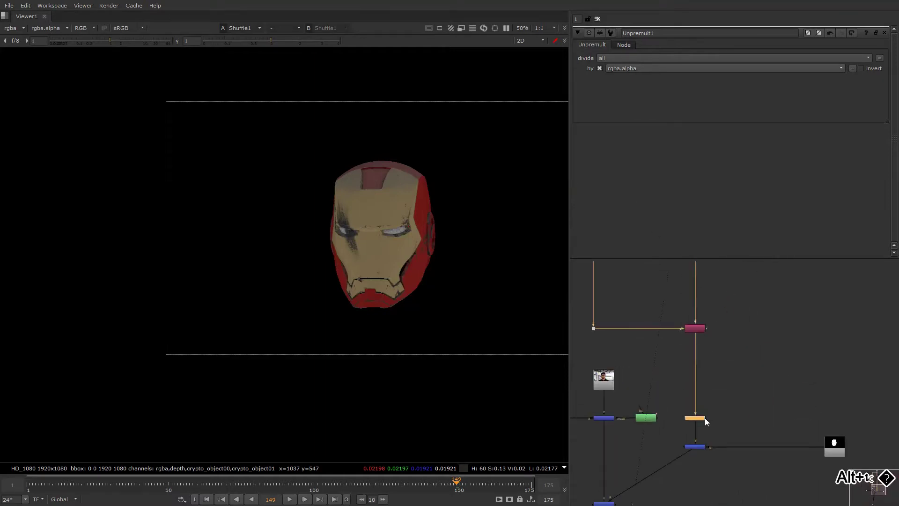
scroll(705, 418, down, 3)
scroll(726, 366, up, 6)
click(728, 343)
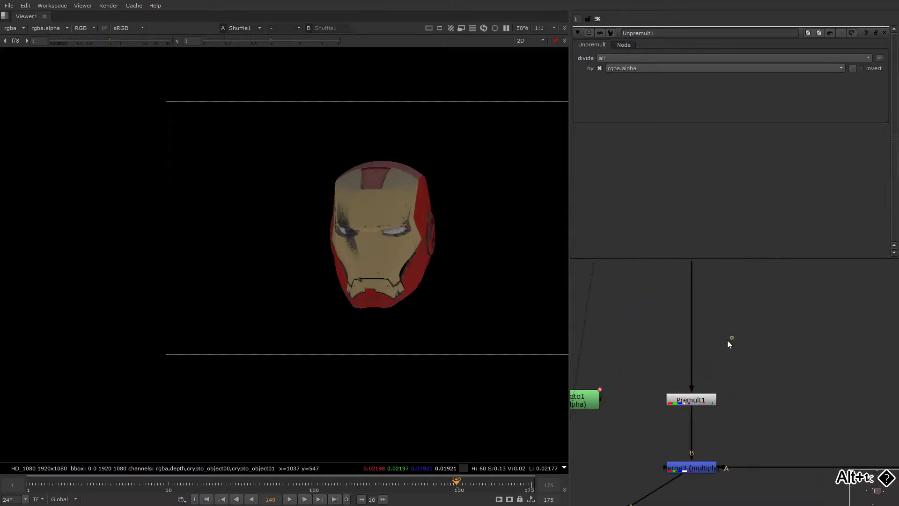
key(Tab)
text(remo)
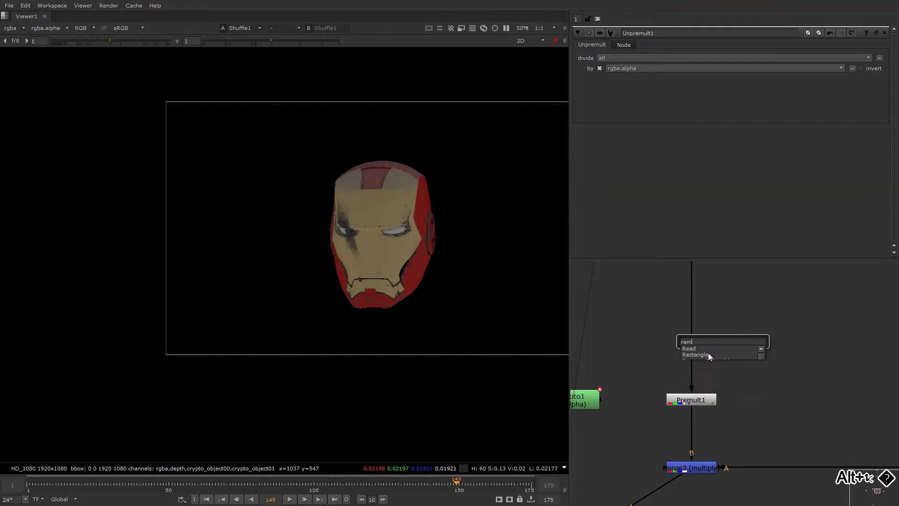
click(707, 354)
drag(734, 341, 698, 326)
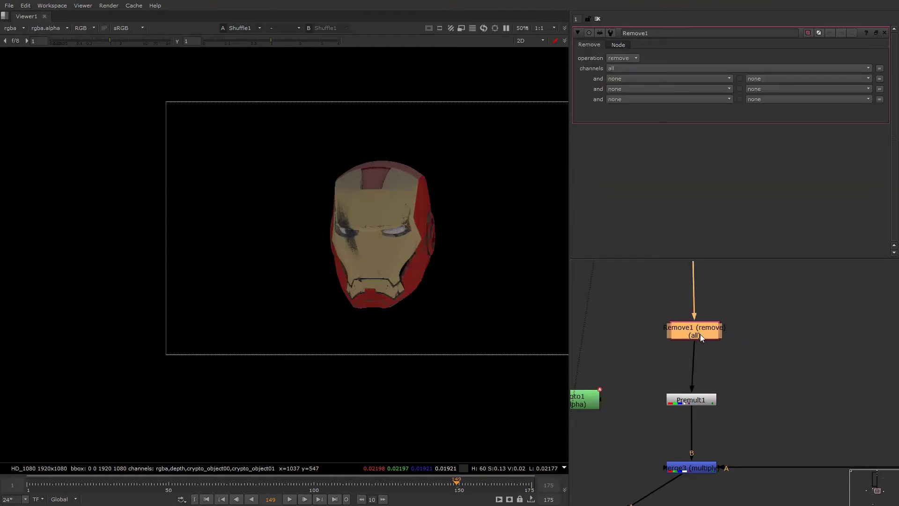
View the Remove node, set its operation to keep with rgba channels, and align it above the Premult
key(1)
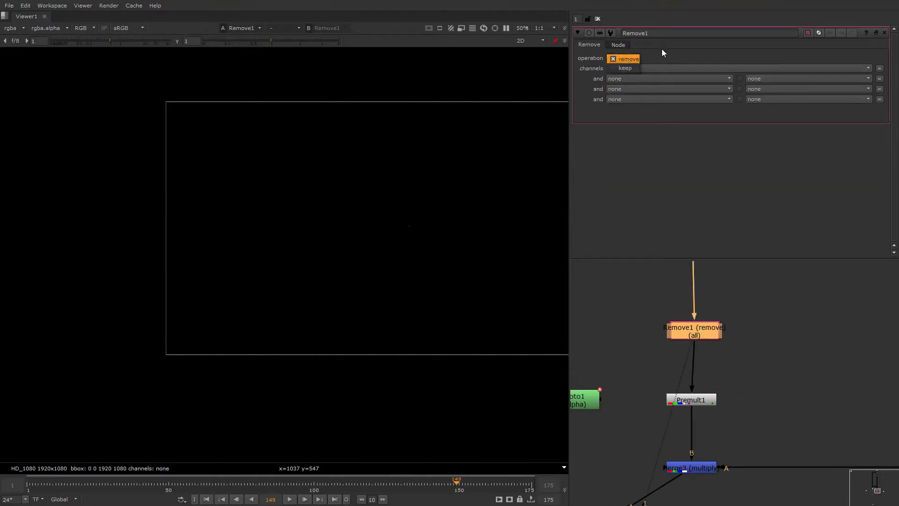
click(635, 68)
click(637, 68)
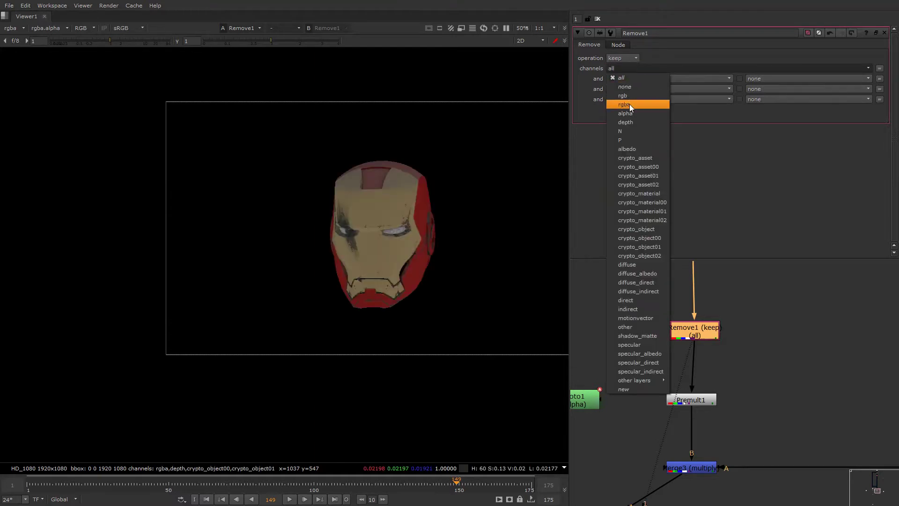
click(627, 104)
mouse_move(708, 332)
mouse_down()
mouse_move(702, 338)
mouse_move(707, 332)
mouse_up()
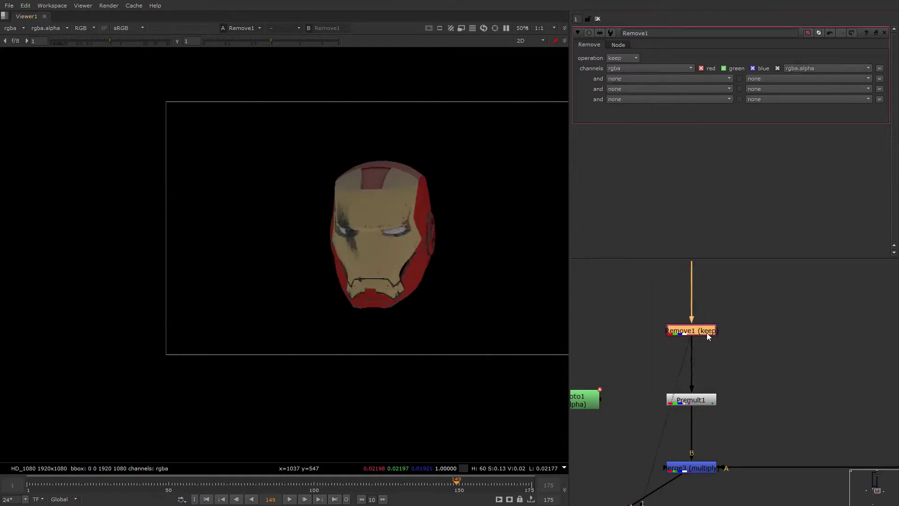
Compare the layers offered in the viewer with the Remove node disabled and enabled
click(16, 30)
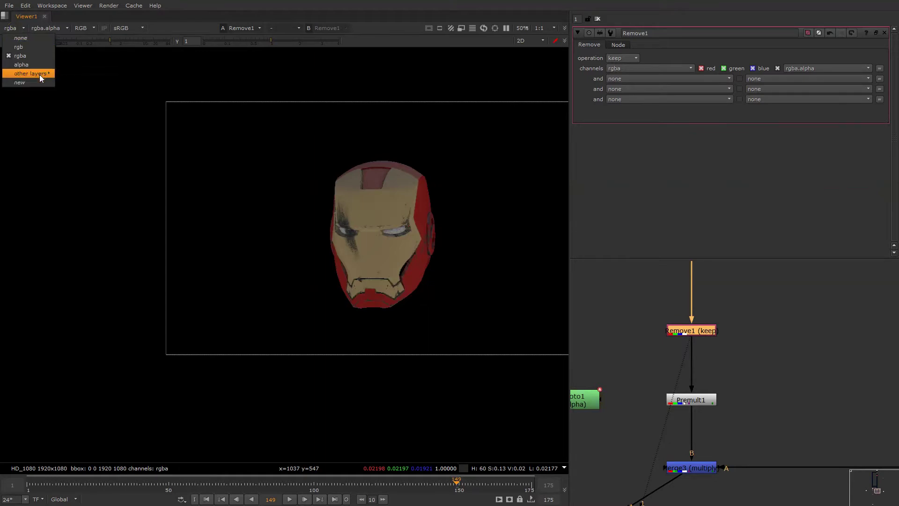
click(85, 76)
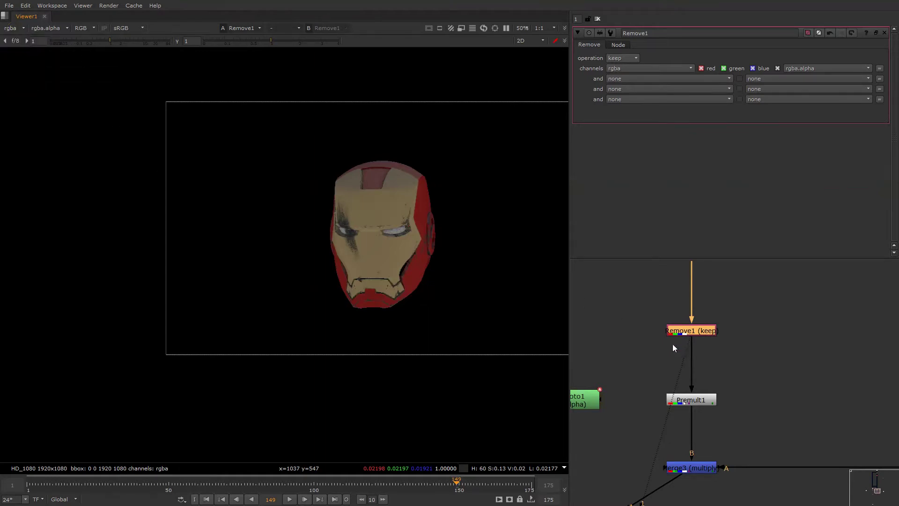
key(d)
click(13, 35)
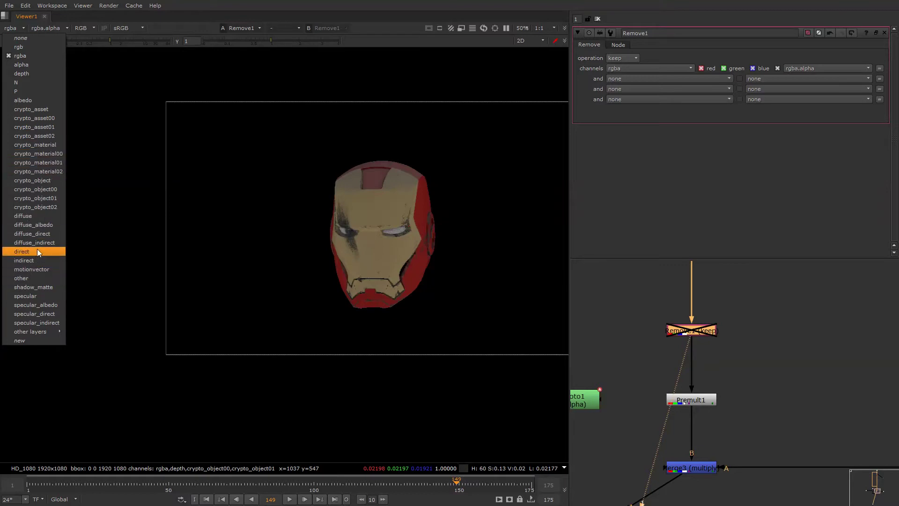
click(262, 172)
drag(621, 287, 759, 353)
key(d)
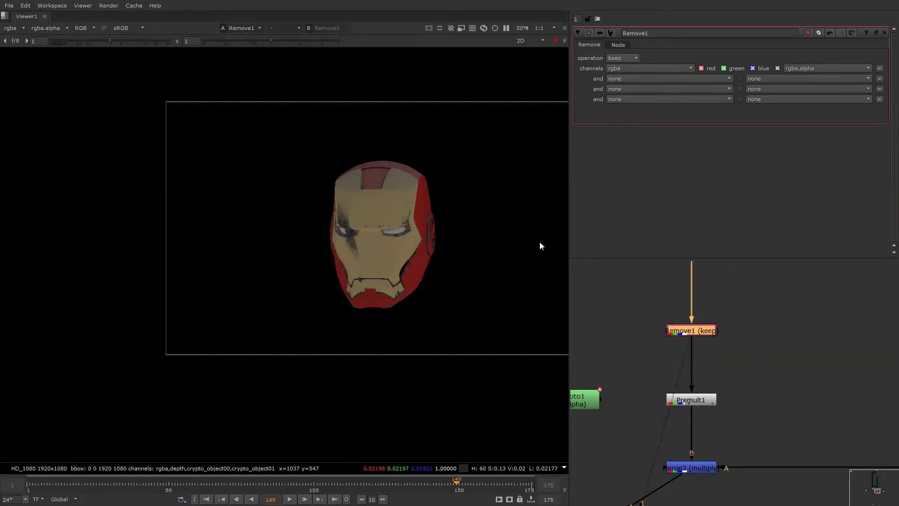
click(10, 29)
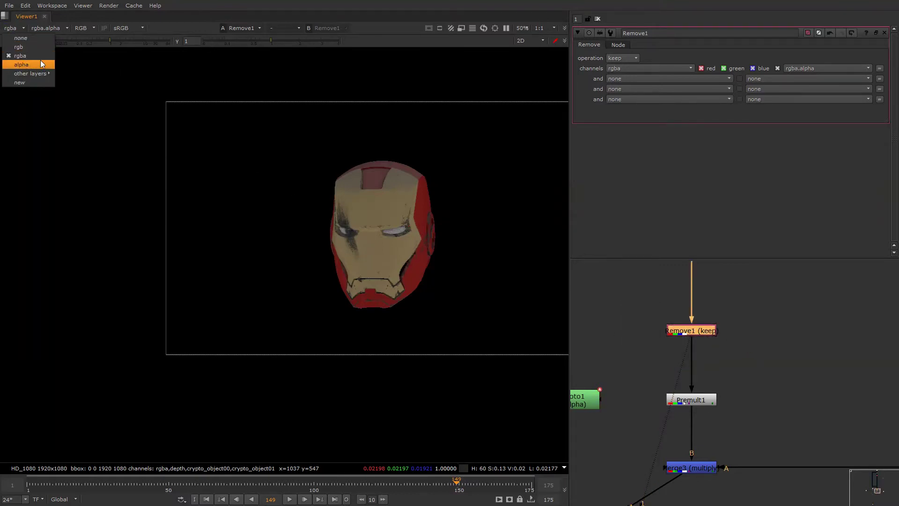
click(359, 185)
View the final Merge output to check the helmet over the footage
alt+middle_drag(681, 356, 638, 382)
drag(616, 393, 647, 424)
key(1)
click(669, 398)
alt+middle_drag(664, 392, 676, 381)
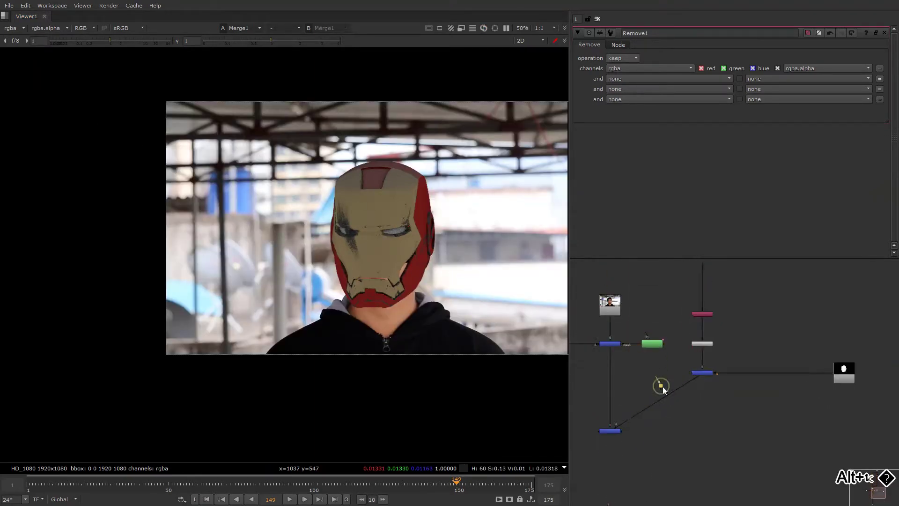
drag(661, 386, 702, 431)
alt+middle_drag(725, 352, 705, 366)
middle_drag(705, 366, 656, 433)
Add a Dot to the unlabelled Shuffle's input pipe and place it above the node for right-angled routing
scroll(670, 324, up, 4)
drag(669, 264, 769, 338)
click(771, 339)
scroll(757, 300, down, 5)
scroll(751, 309, up, 3)
scroll(701, 356, up, 2)
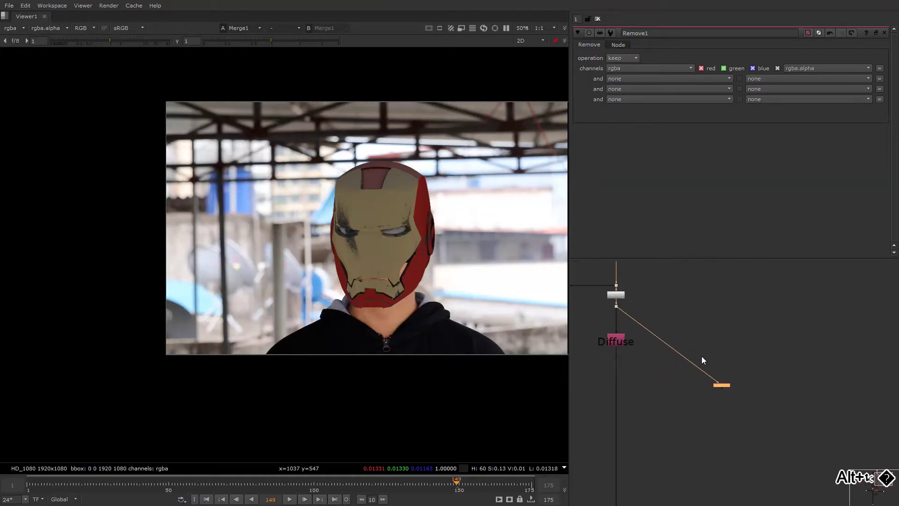
click(702, 351)
ctrl+drag(694, 358, 722, 306)
scroll(732, 317, down, 3)
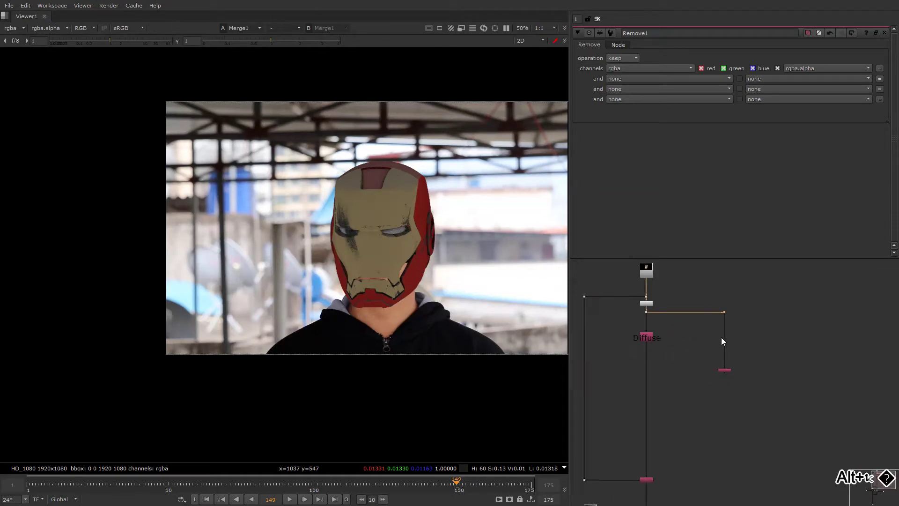
View the second Shuffle node's output and set its first input layer to direct
alt+drag(721, 337, 782, 406)
scroll(676, 338, up, 6)
key(1)
double_click(743, 366)
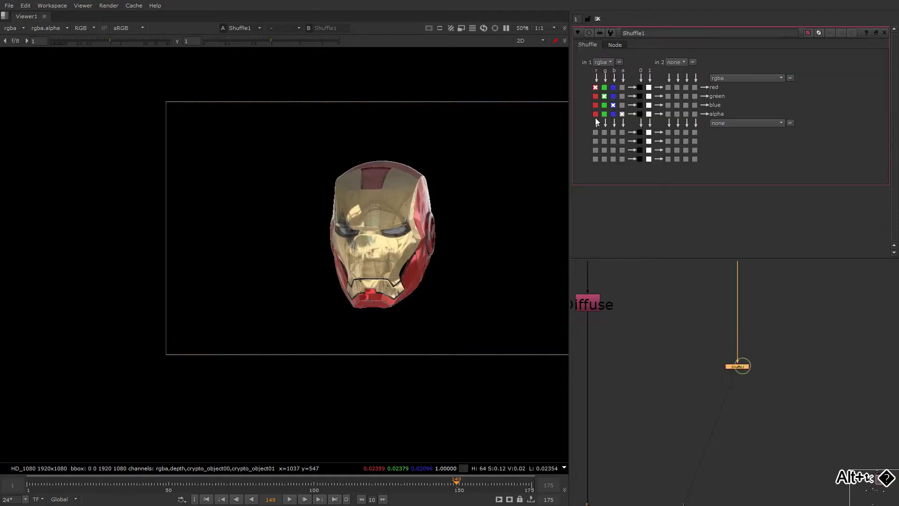
click(603, 62)
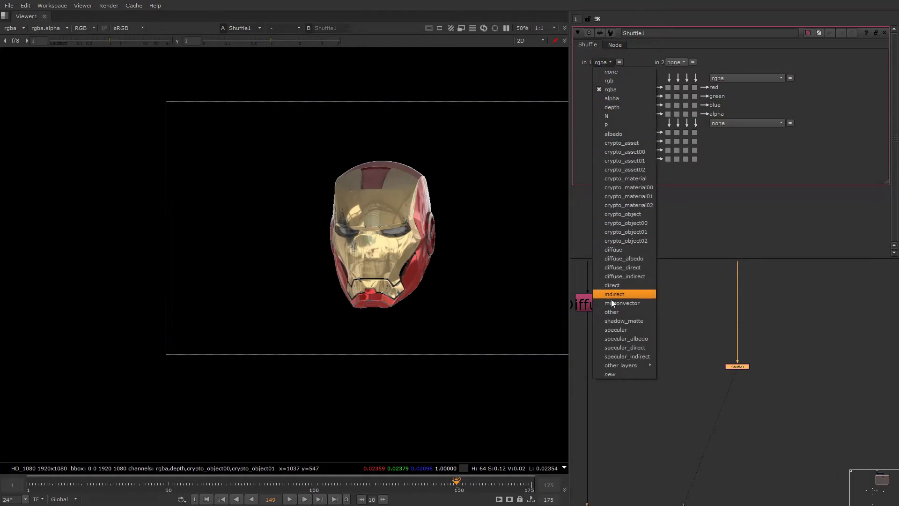
click(614, 285)
Insert a Merge node below Diffuse and connect the direct Shuffle to its A input
middle_drag(756, 321, 749, 418)
click(749, 353)
middle_drag(749, 352, 689, 280)
mouse_move(674, 327)
mouse_down()
mouse_move(731, 398)
mouse_move(672, 324)
mouse_up()
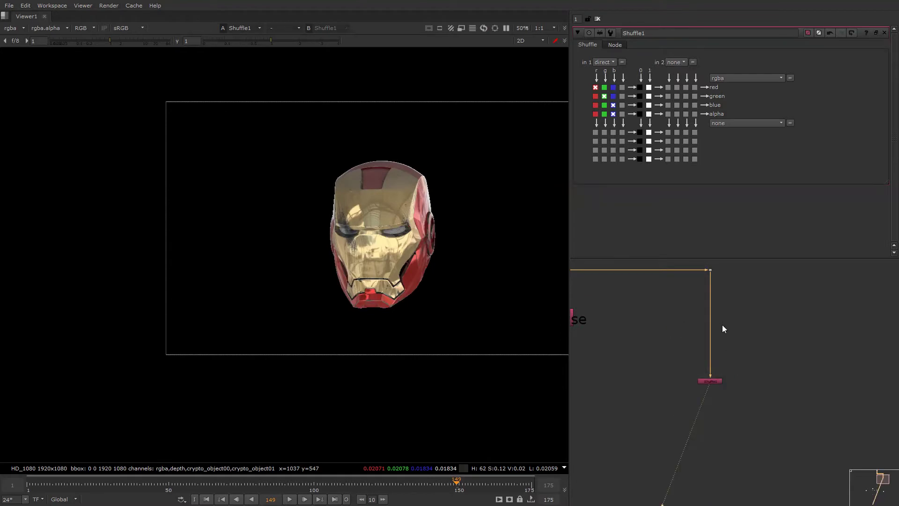
mouse_move(686, 339)
middle_down()
mouse_move(765, 326)
mouse_move(670, 356)
middle_up()
key(m)
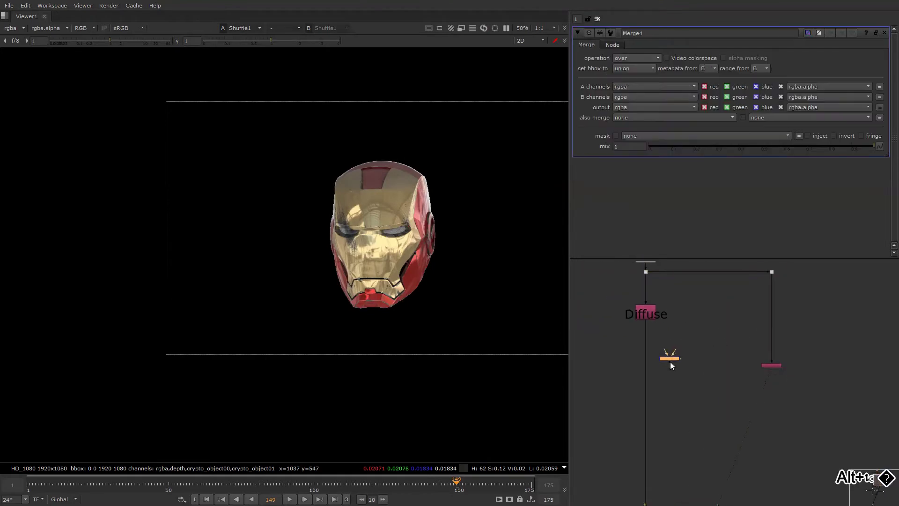
drag(670, 361, 770, 365)
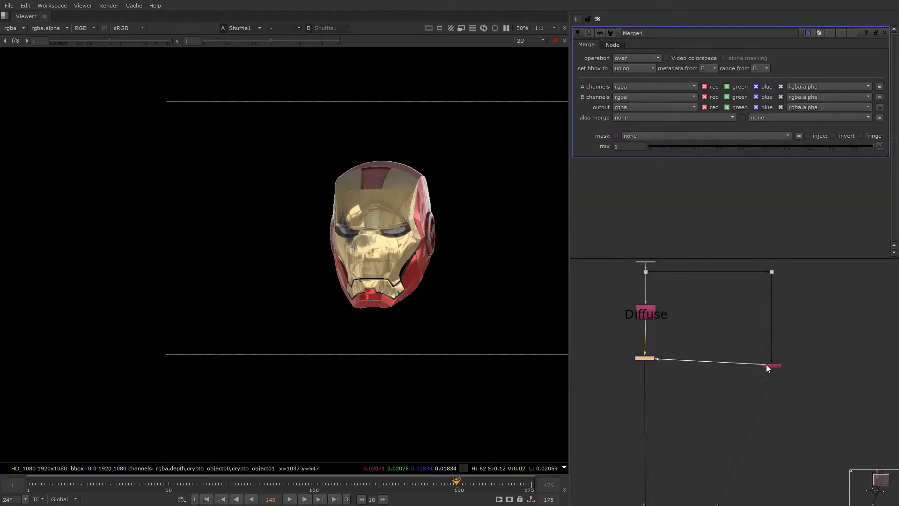
Align the new Merge with the direct Shuffle, view it and set its operation to screen
drag(651, 359, 653, 364)
key(1)
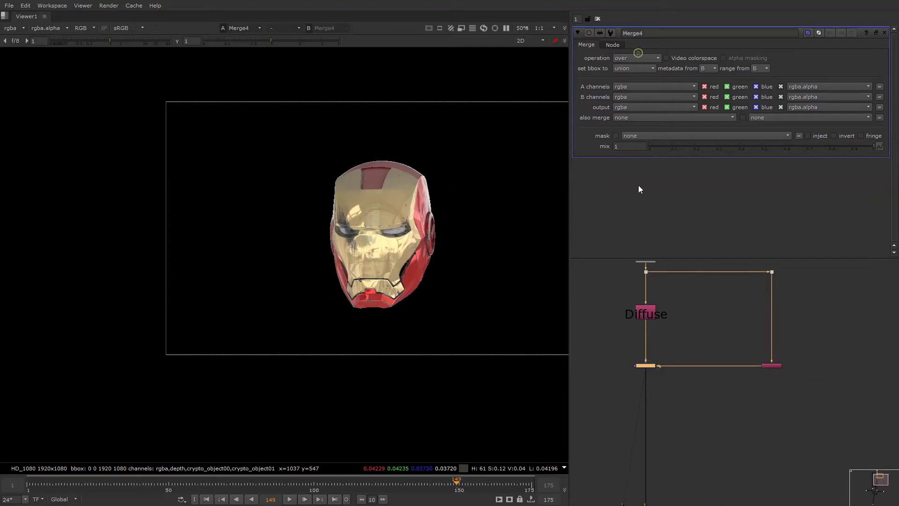
click(632, 58)
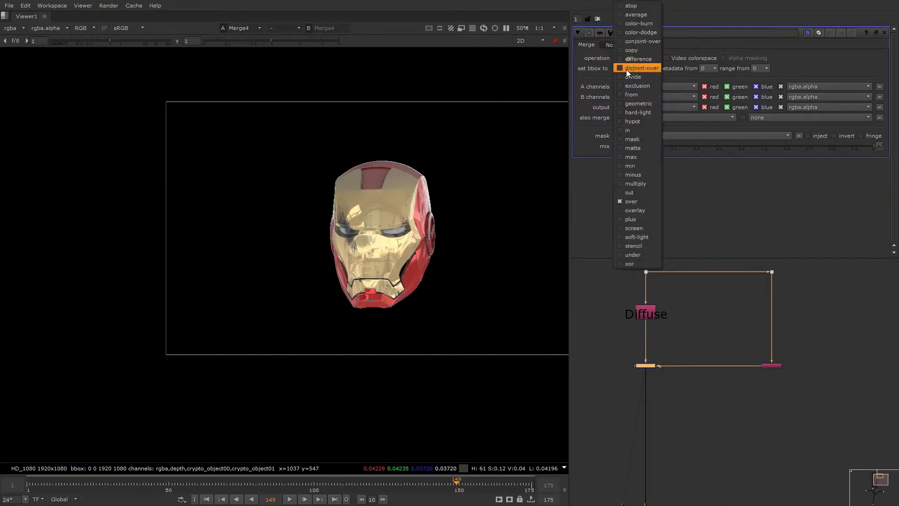
click(640, 227)
Route the direct Shuffle's input through a second Dot beside it, align the upper Dot above, and save the script
middle_drag(681, 327, 652, 293)
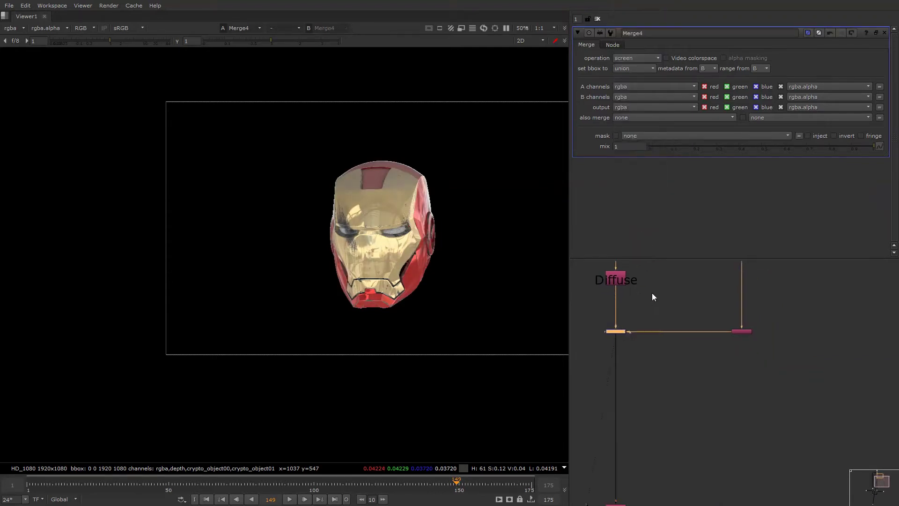
alt+drag(751, 331, 675, 370)
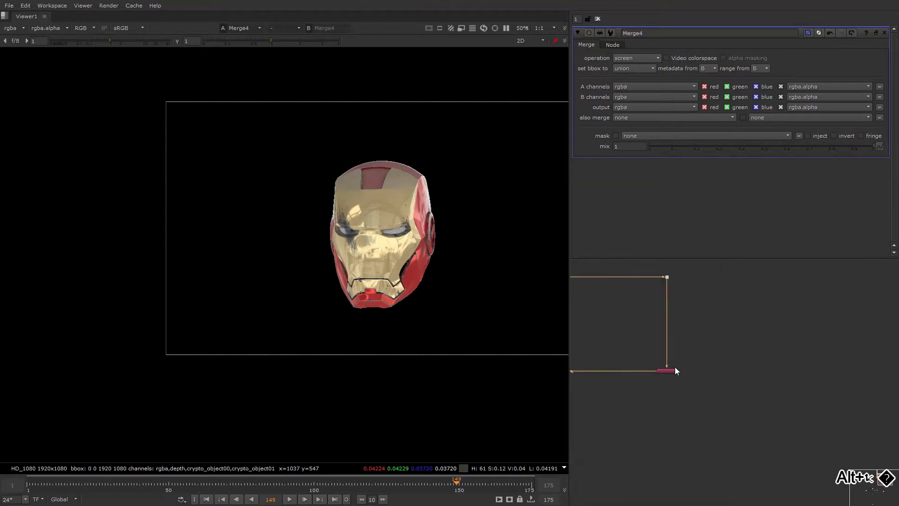
click(695, 344)
ctrl+drag(670, 330, 713, 372)
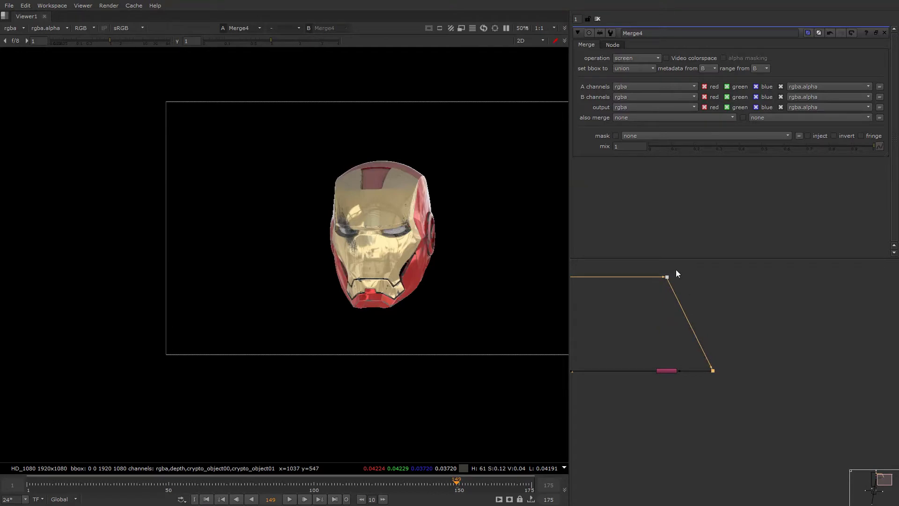
drag(667, 277, 712, 278)
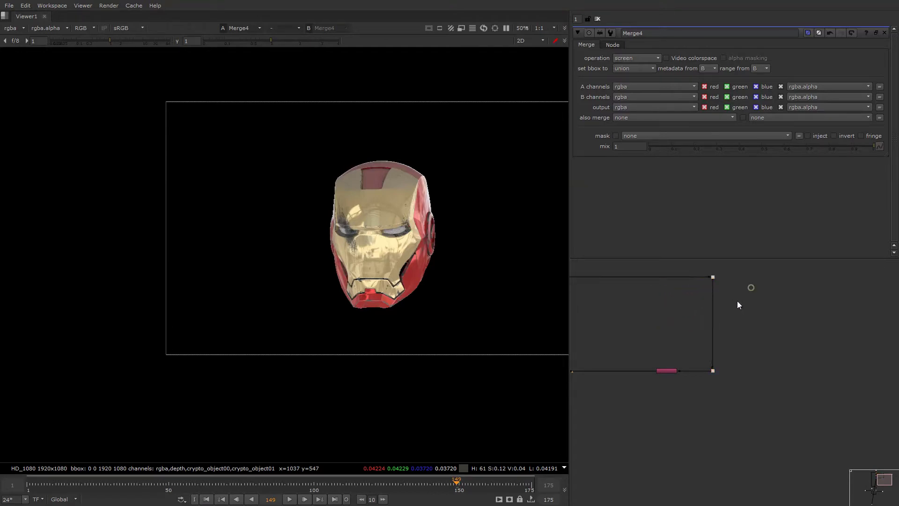
key(ctrl+s)
Add another Shuffle node below the direct Shuffle and connect its input to the lower Dot
middle_drag(674, 344, 680, 368)
scroll(747, 304, down, 3)
scroll(689, 369, up, 2)
key(Tab)
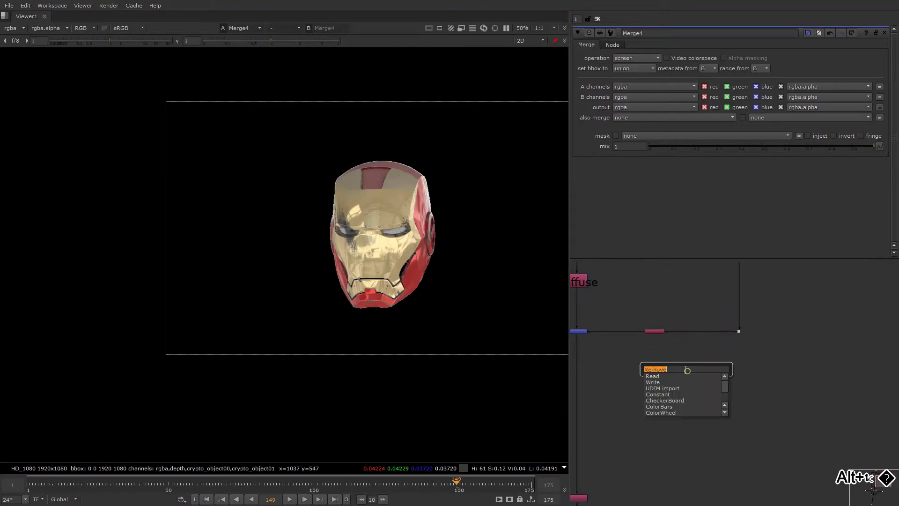
text(shuffle)
key(Return)
drag(684, 369, 738, 332)
Add a Dot on the newest Shuffle's input pipe, align it into a right angle, and view the Shuffle's output
click(724, 361)
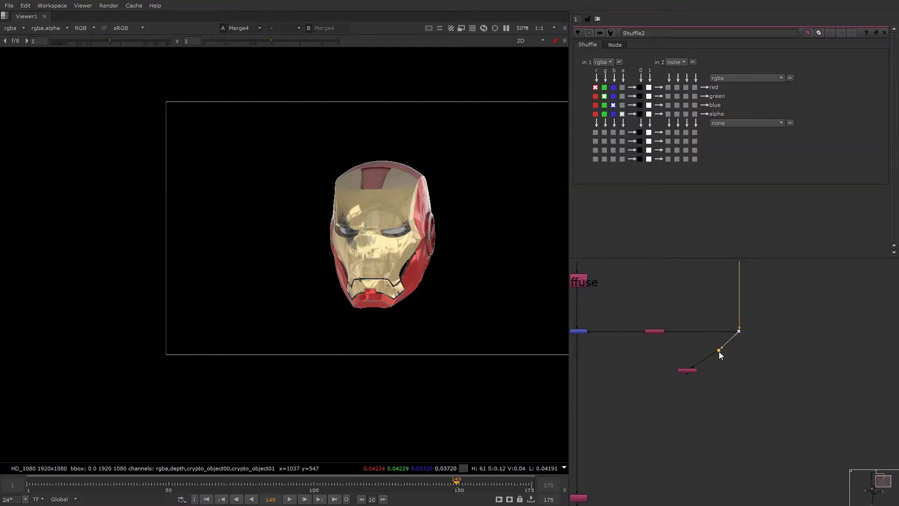
click(687, 370)
key(1)
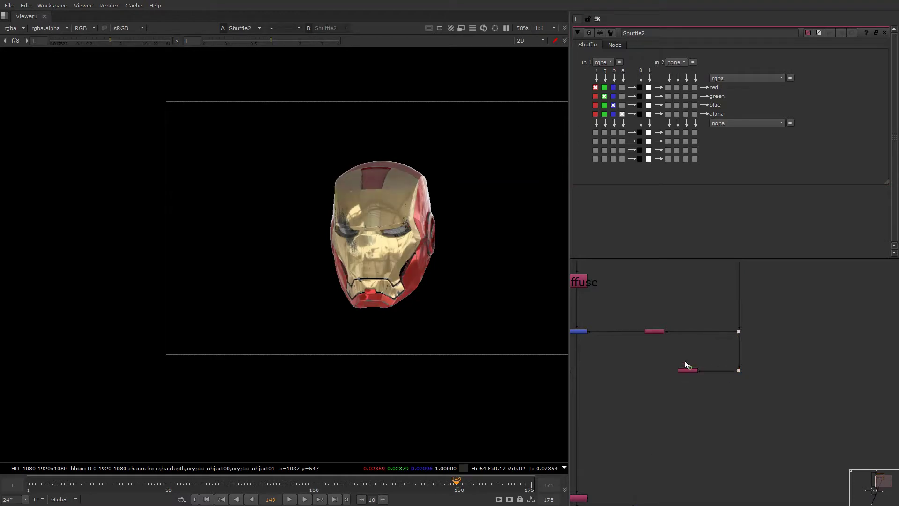
Set the newest Shuffle's first input layer to specular
click(594, 64)
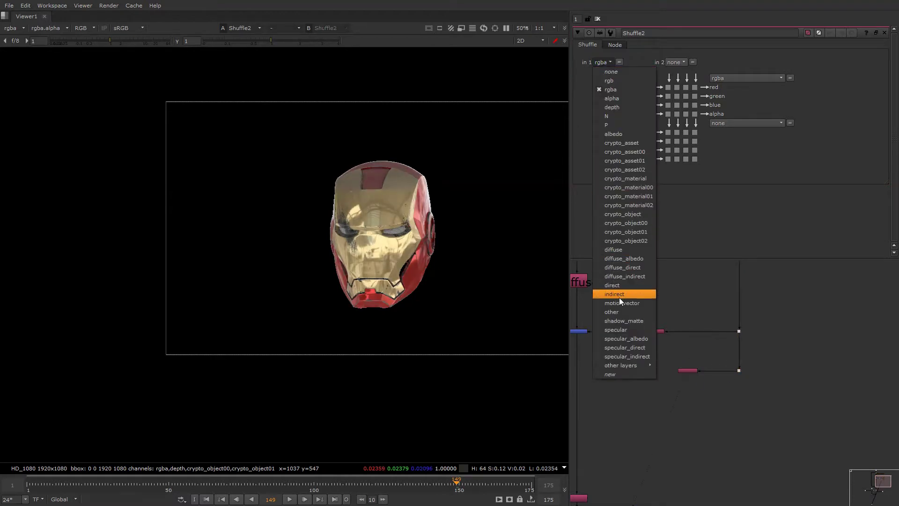
click(617, 329)
middle_drag(668, 368, 727, 296)
middle_drag(709, 264, 717, 305)
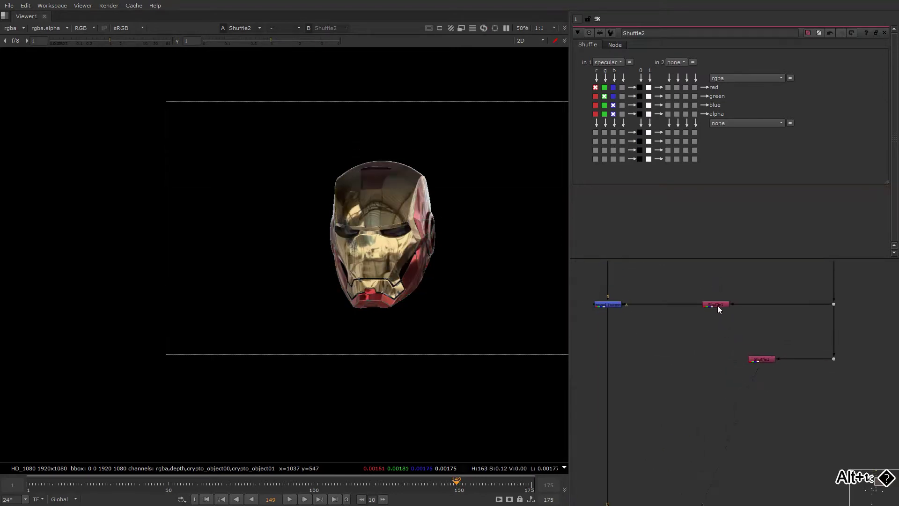
View the direct Shuffle and its screen Merge, and toggle that Merge off and on to compare the result
click(716, 305)
key(1)
middle_drag(628, 311, 683, 307)
drag(687, 289, 625, 323)
key(1)
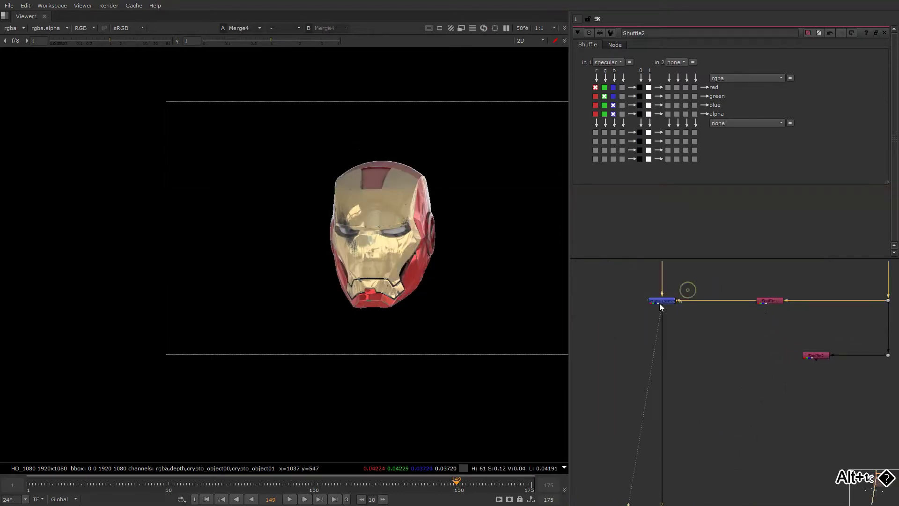
double_click(667, 301)
key(d)
key(d)
key(d)
key(d)
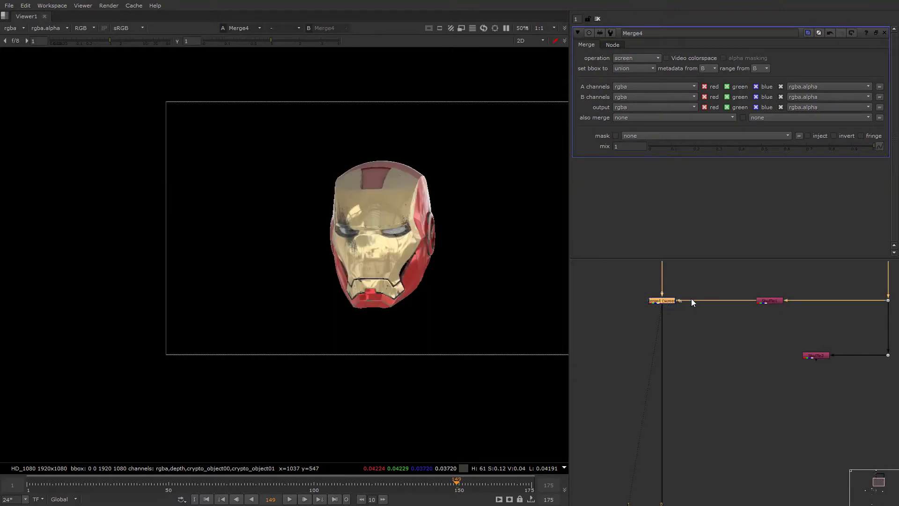
Add another Merge below the direct Merge, connect its A input to the specular Shuffle, and set its operation to screen
alt+middle_drag(691, 299, 642, 313)
middle_drag(640, 383, 647, 340)
scroll(693, 325, up, 5)
double_click(693, 325)
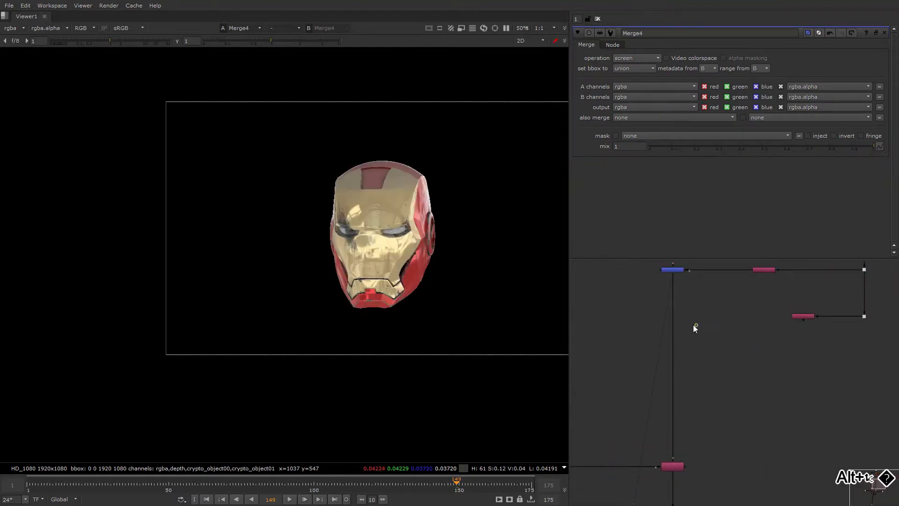
drag(695, 325, 803, 316)
click(637, 58)
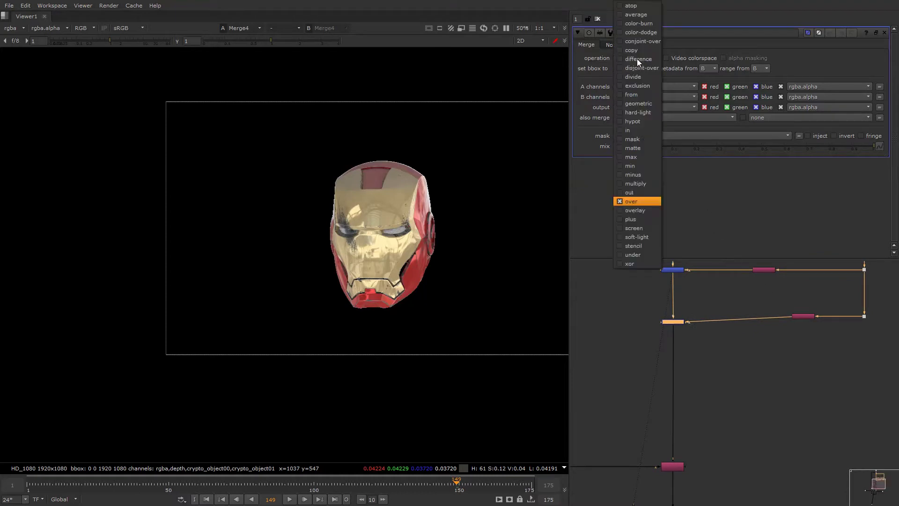
click(638, 229)
View the specular Merge's output and toggle the node off and on to compare its contribution
key(1)
click(637, 310)
click(673, 322)
key(d)
key(d)
key(d)
key(d)
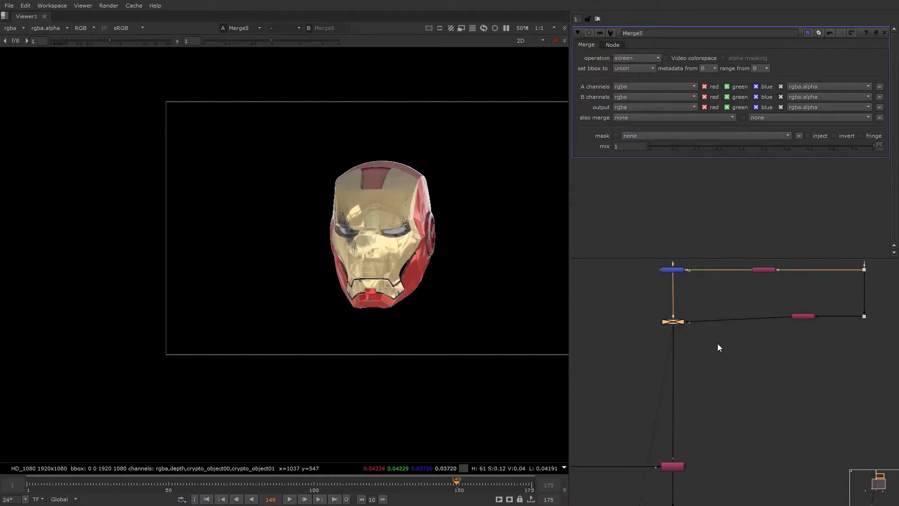
View the final Merge over the footage to check the helmet in the composite, with the viewer overlay off
alt+middle_drag(717, 344, 655, 388)
click(672, 350)
key(2)
right_click(509, 217)
click(515, 232)
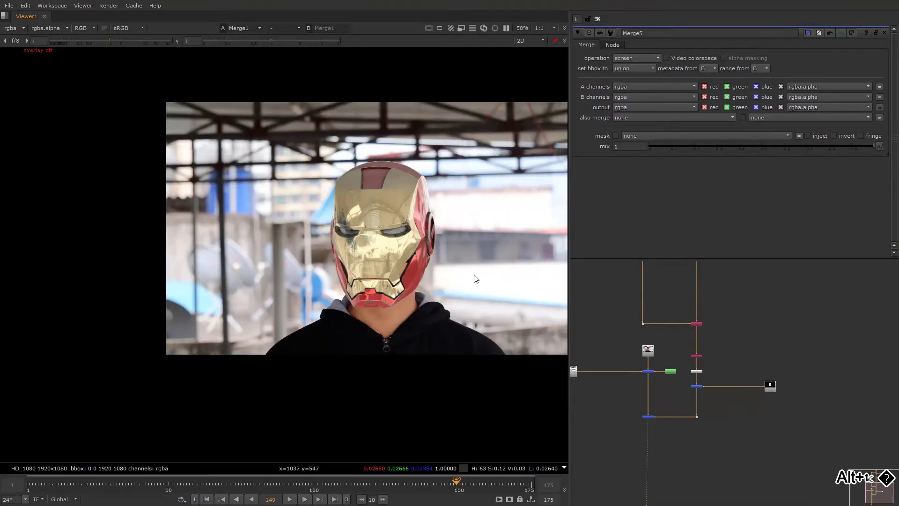
Add a Grade node directly below the Diffuse Shuffle and set its gain to 0
middle_drag(717, 329, 641, 380)
alt+middle_drag(668, 349, 651, 329)
click(653, 333)
key(g)
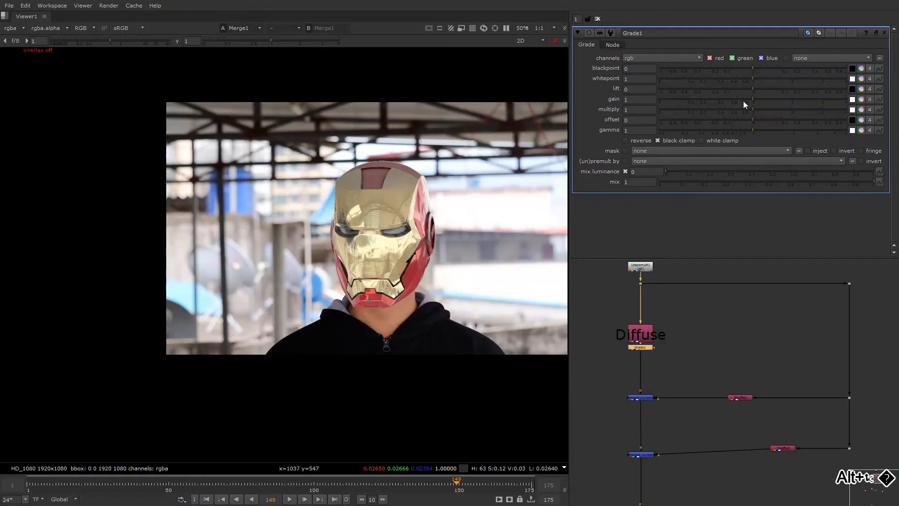
drag(742, 99, 639, 108)
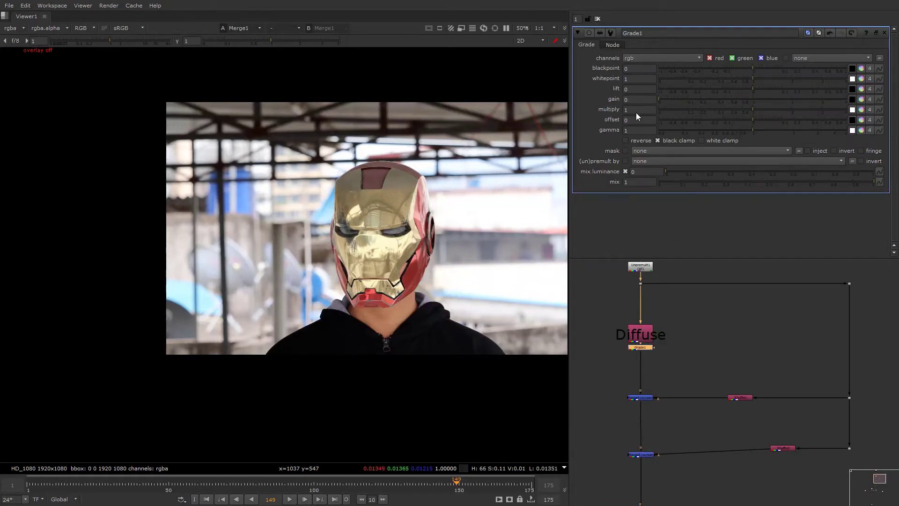
mouse_move(399, 252)
alt+middle_down()
mouse_move(468, 218)
mouse_move(405, 259)
alt+middle_up()
scroll(405, 259, down, 3)
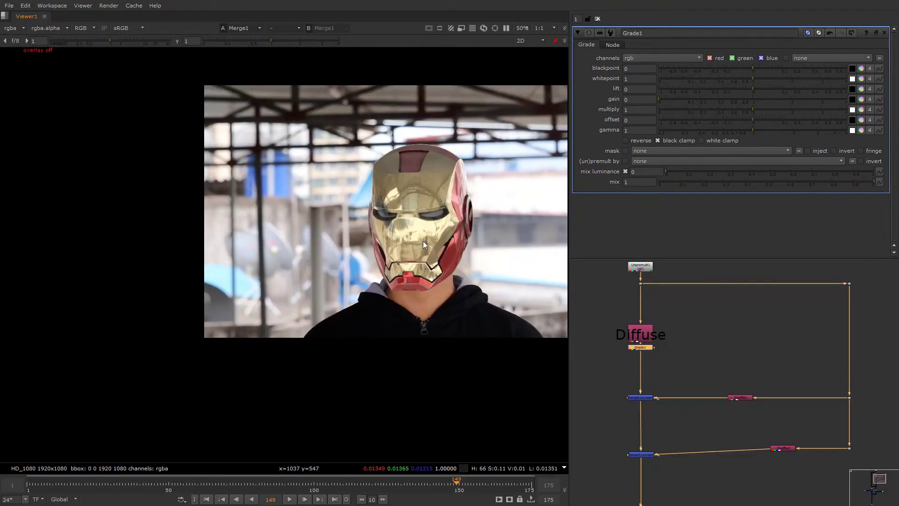
View the diffuse Grade's output and set its gain to about 0.014
click(676, 99)
key(1)
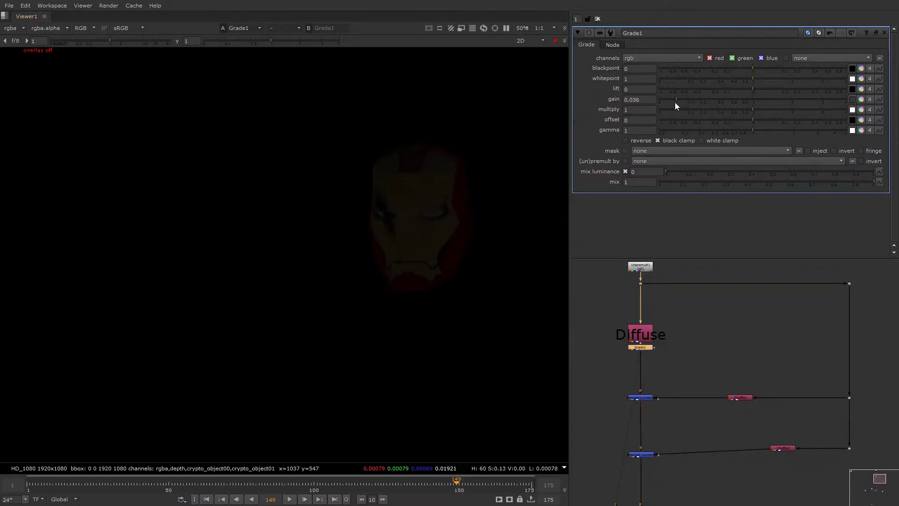
drag(675, 102, 667, 100)
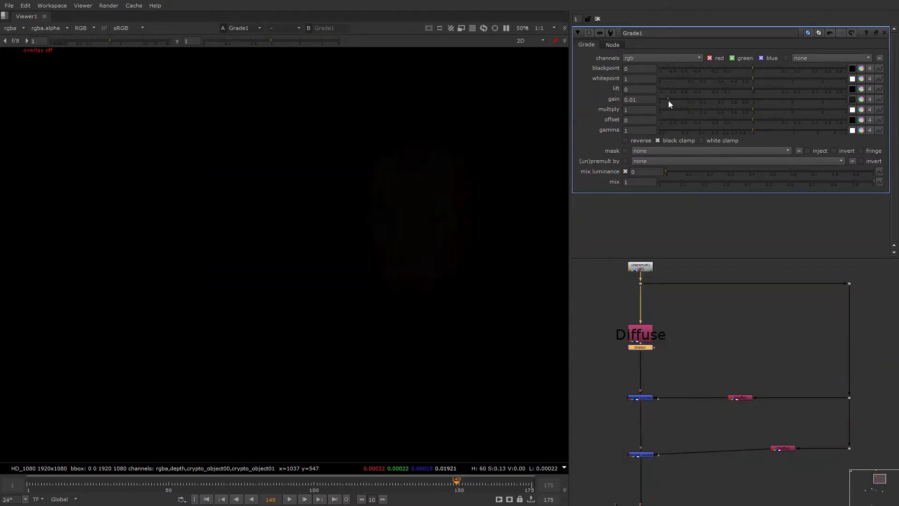
Examine the helmet closely while toggling the diffuse Grade off and on
alt+middle_drag(422, 215, 452, 187)
key(d)
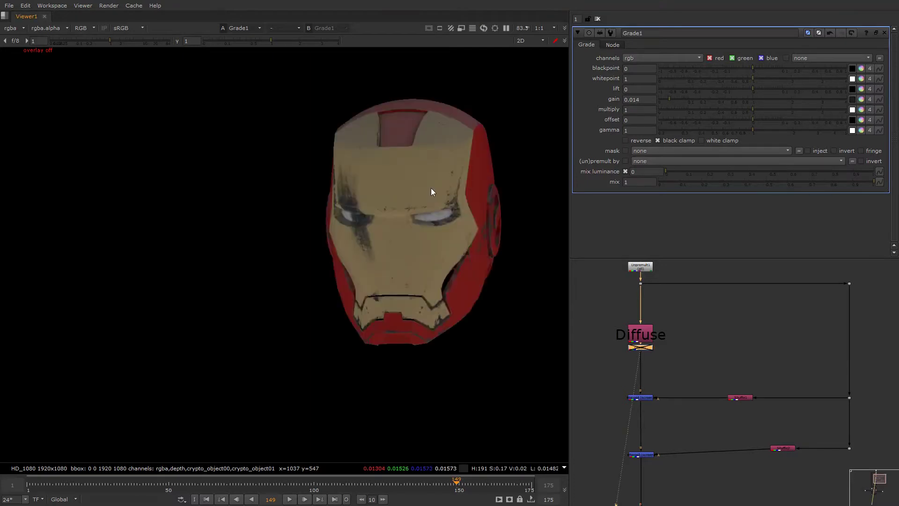
key(d)
key(d)
key(d)
View the direct Merge, the specular Merge and the final composite over the footage in turn
alt+middle_drag(697, 326, 659, 349)
click(682, 346)
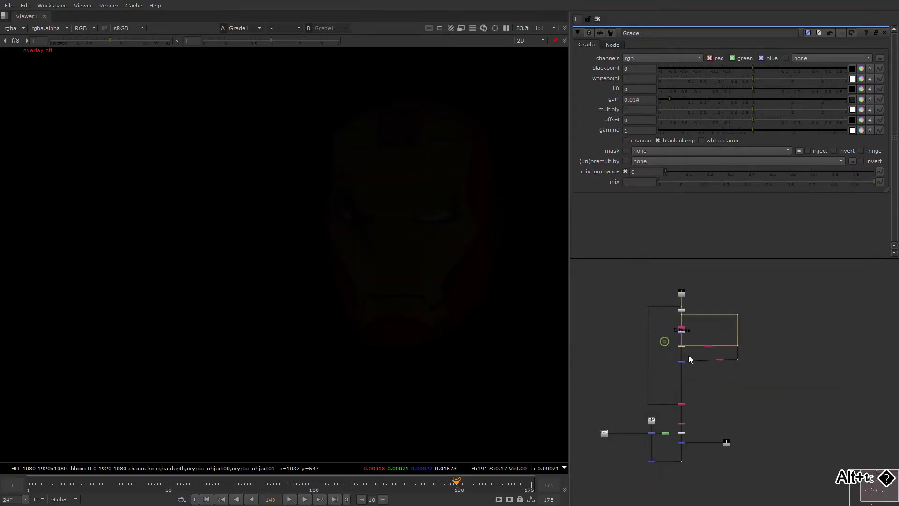
key(1)
click(682, 361)
key(1)
click(651, 462)
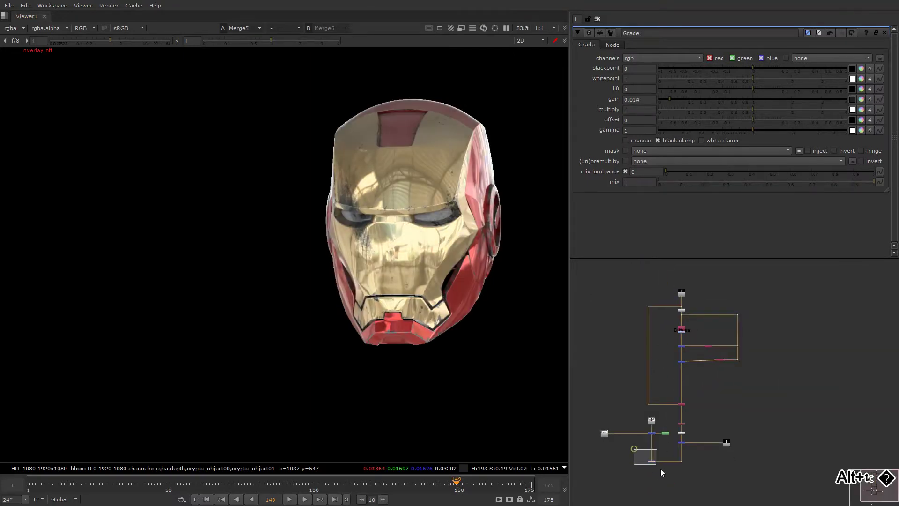
key(1)
key(minus)
key(q)
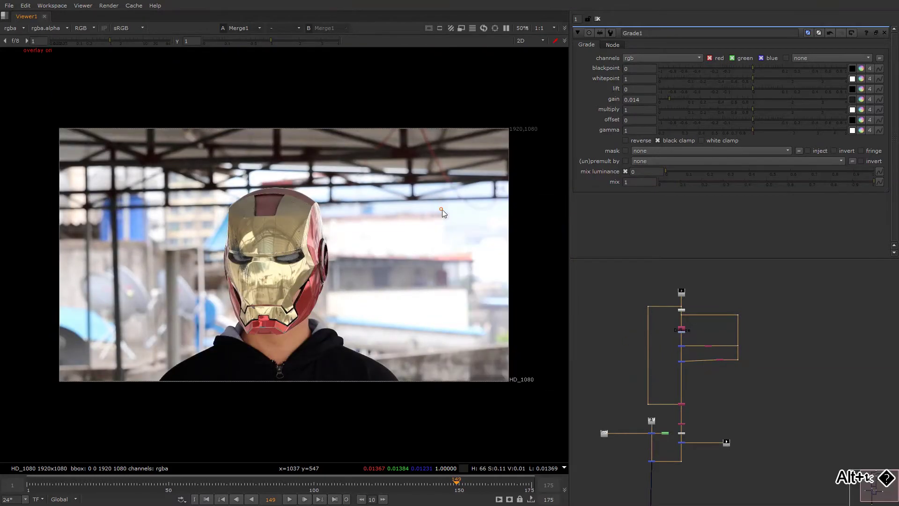
middle_drag(388, 242, 464, 218)
Toggle the direct Merge off and on while viewing the composite to compare the helmet's brightness
alt+middle_drag(698, 333, 735, 305)
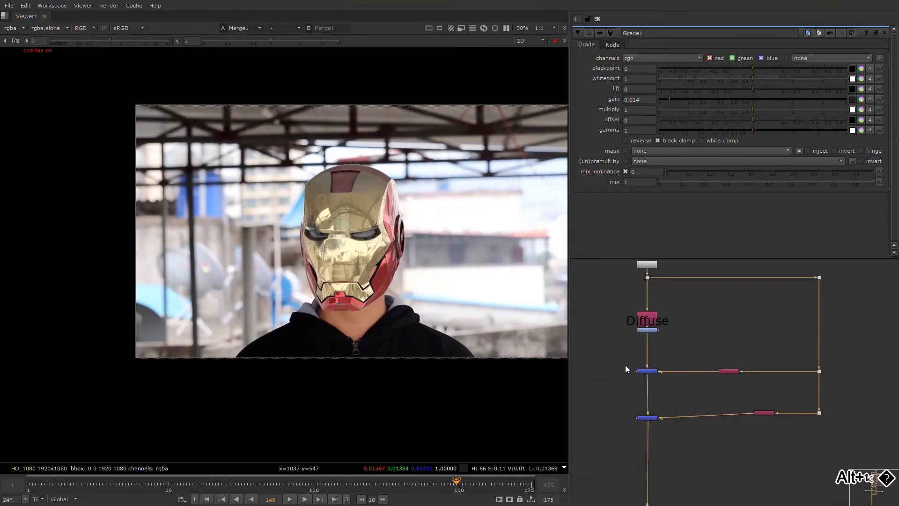
drag(621, 363, 678, 386)
key(d)
key(d)
key(d)
key(d)
key(d)
key(d)
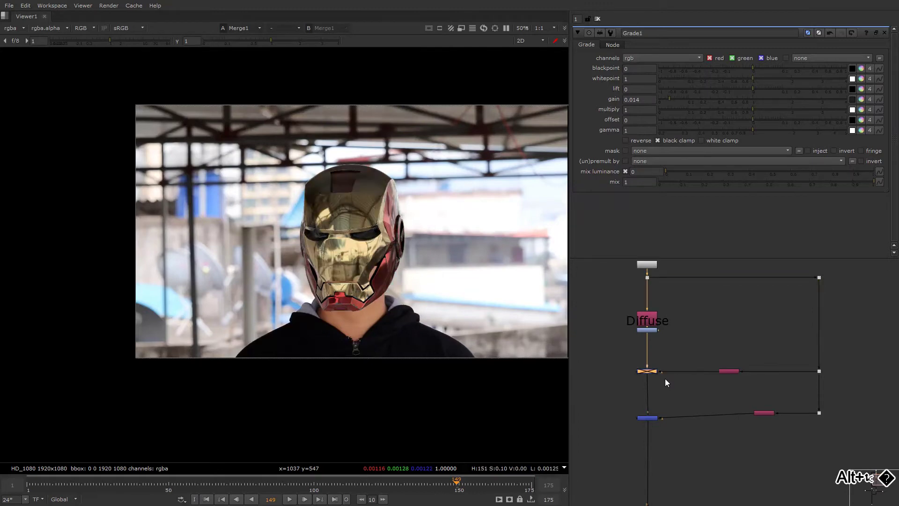
Set the direct Merge's mix to 0.665
double_click(646, 371)
drag(807, 149, 799, 148)
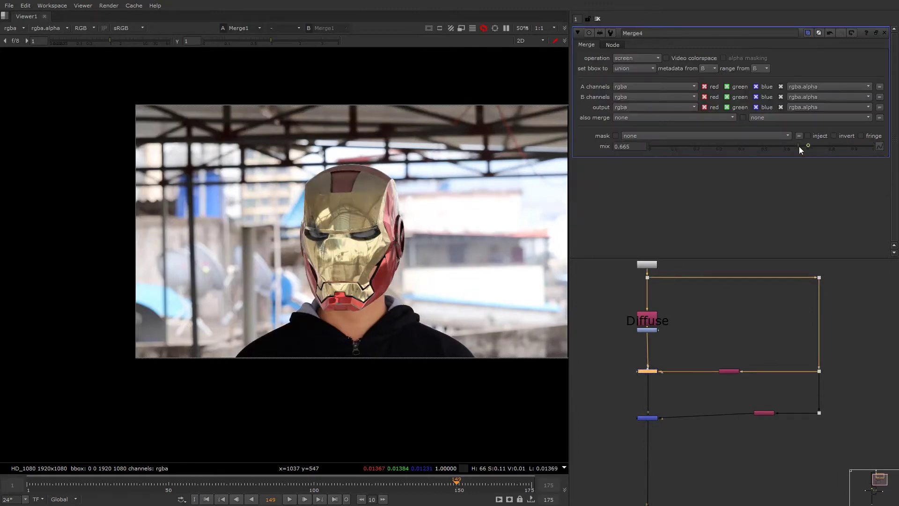
middle_drag(351, 237, 346, 239)
middle_drag(641, 340, 637, 273)
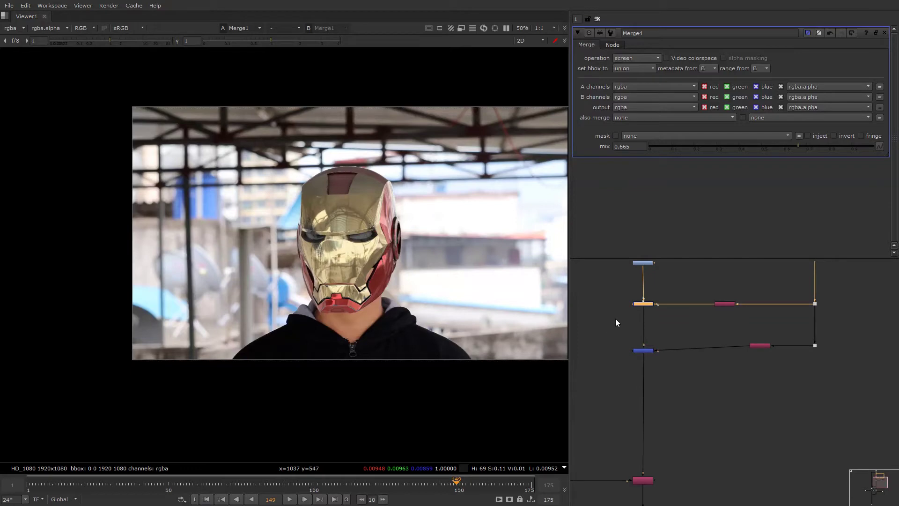
Toggle the specular Merge off and on repeatedly to compare the reflections in the composite
drag(612, 281, 670, 324)
key(d)
key(d)
key(d)
middle_drag(639, 314, 617, 305)
key(d)
key(d)
key(d)
drag(583, 332, 643, 356)
key(d)
key(d)
Add a Grade below the specular Shuffle with gain 1.44 and gamma 0.77, and view its output
double_click(728, 335)
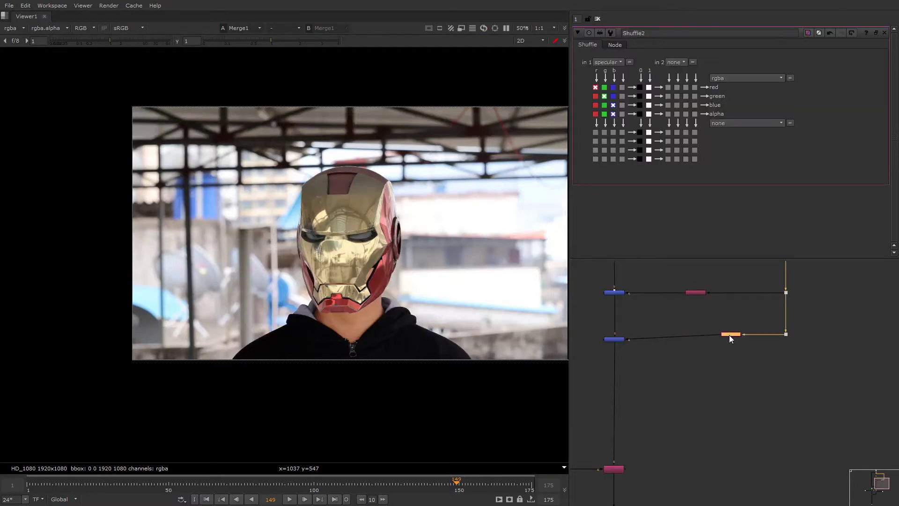
drag(740, 100, 771, 100)
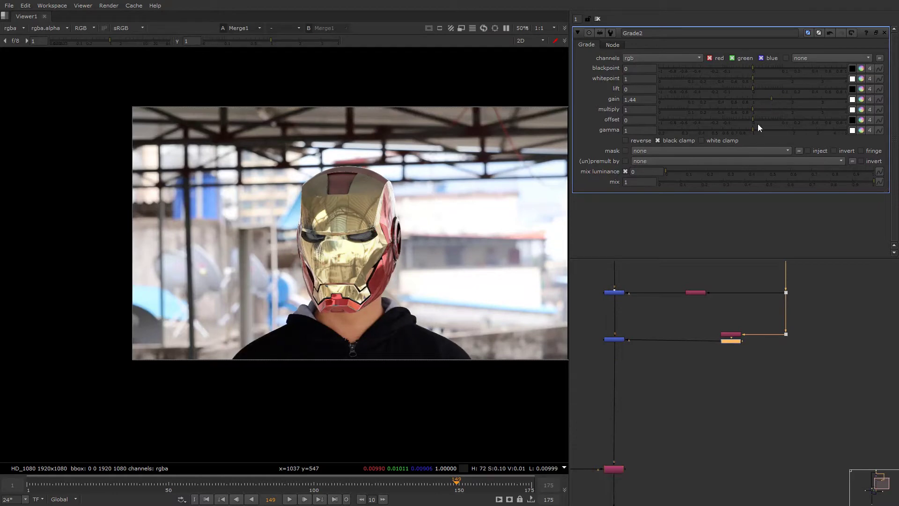
mouse_move(753, 130)
mouse_down()
mouse_move(720, 131)
mouse_move(754, 130)
mouse_move(736, 131)
mouse_up()
key(1)
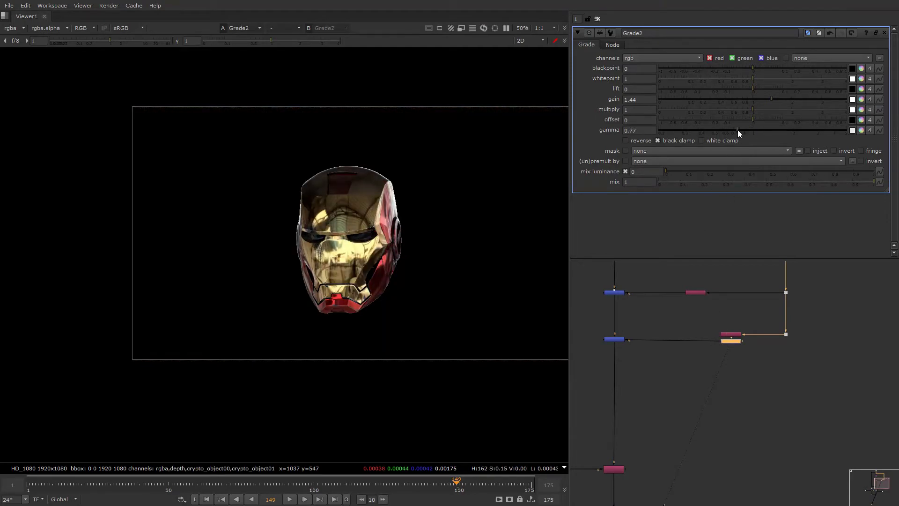
View the specular Merge and the final composite over the footage with the viewer overlay off
double_click(617, 340)
key(1)
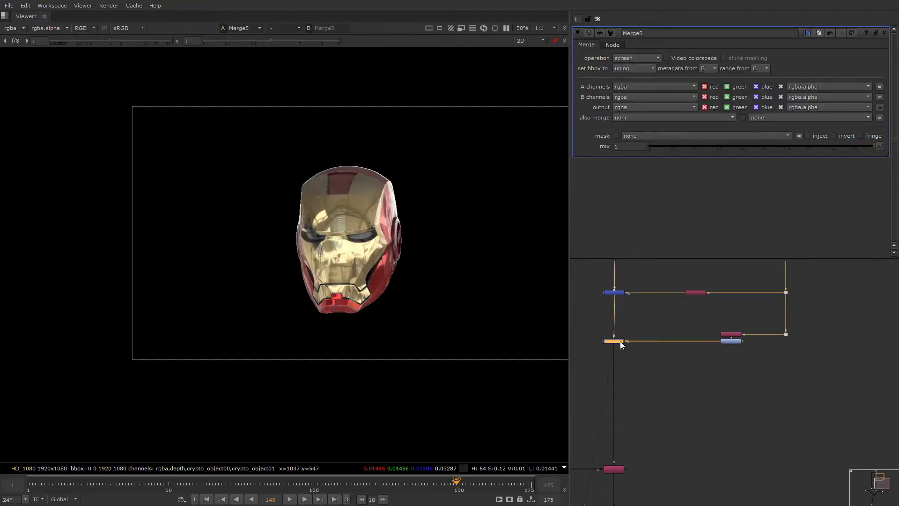
middle_drag(671, 337, 650, 364)
click(677, 393)
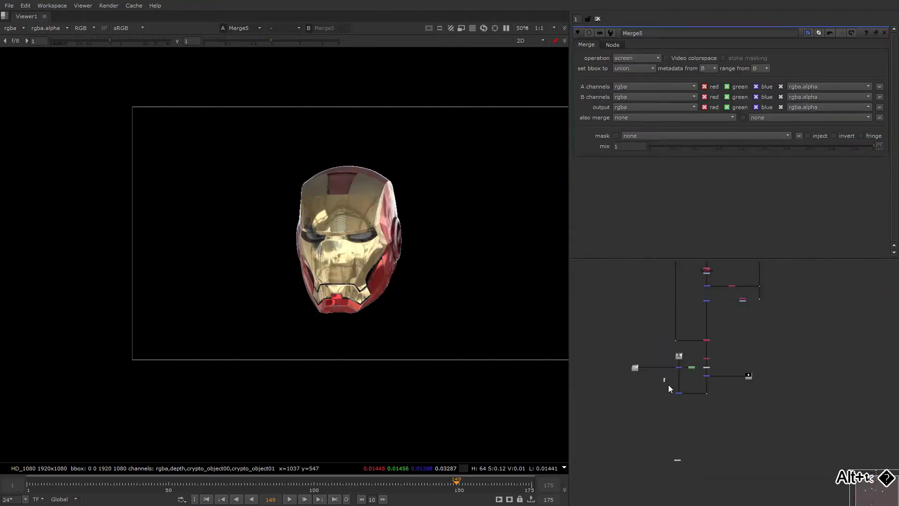
key(1)
right_click(449, 177)
click(455, 180)
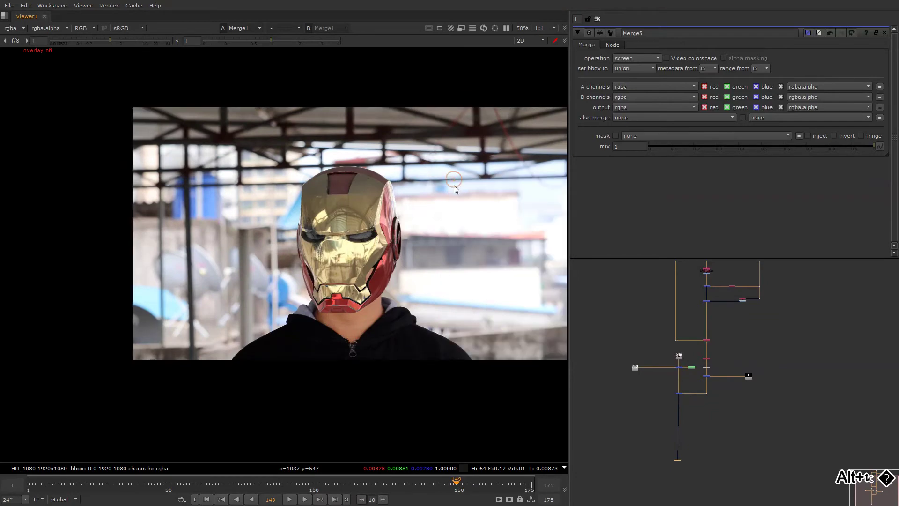
Examine the helmet's upper edge and reflections up close in the final composite
key(f)
key(g)
key(g)
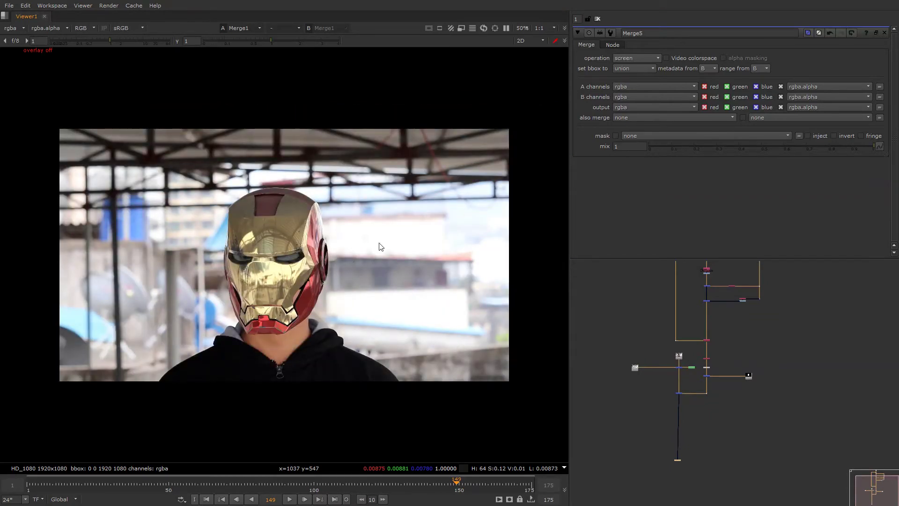
scroll(294, 205, up, 8)
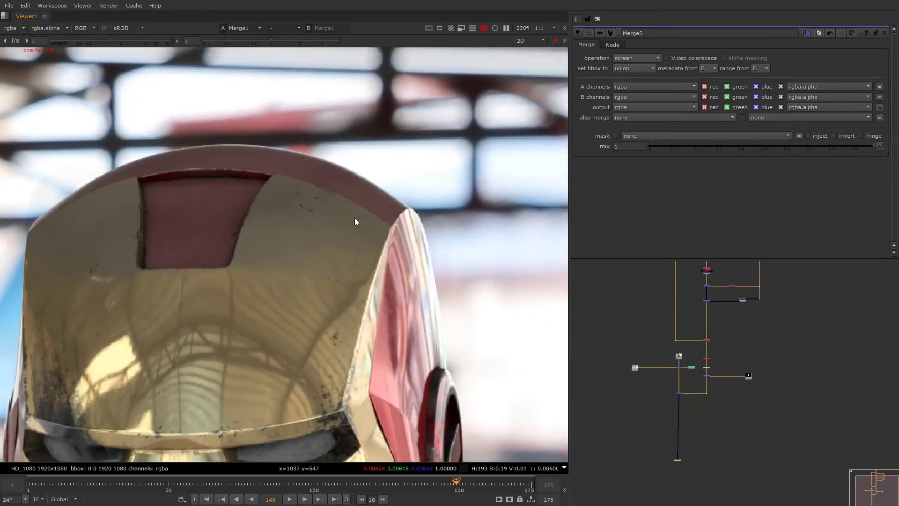
scroll(321, 232, down, 6)
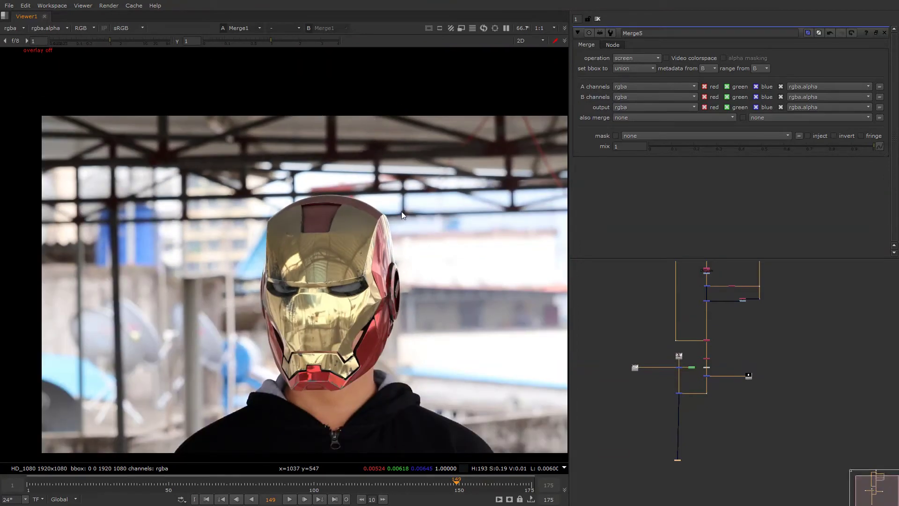
Toggle the direct Merge and the specular Merge separately to compare each one's effect on the composite
alt+drag(703, 296, 680, 353)
scroll(684, 330, up, 6)
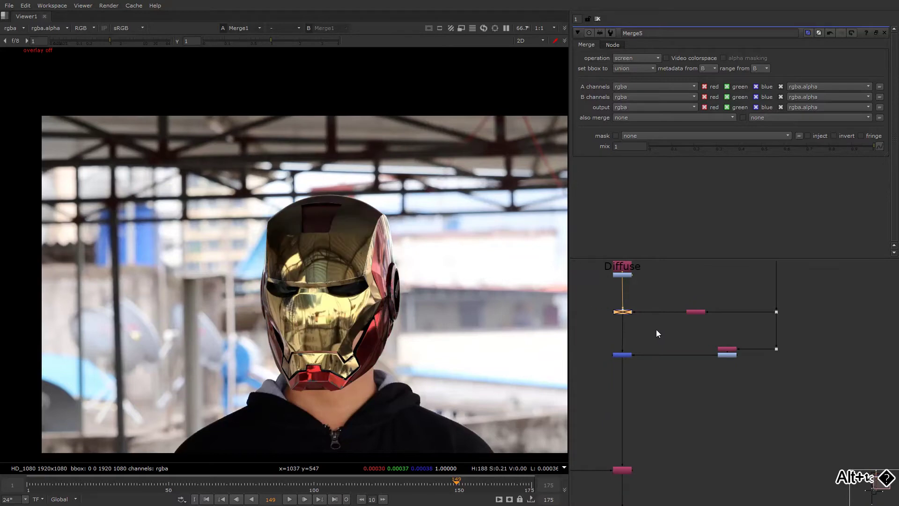
key(d)
drag(646, 333, 588, 386)
key(d)
key(d)
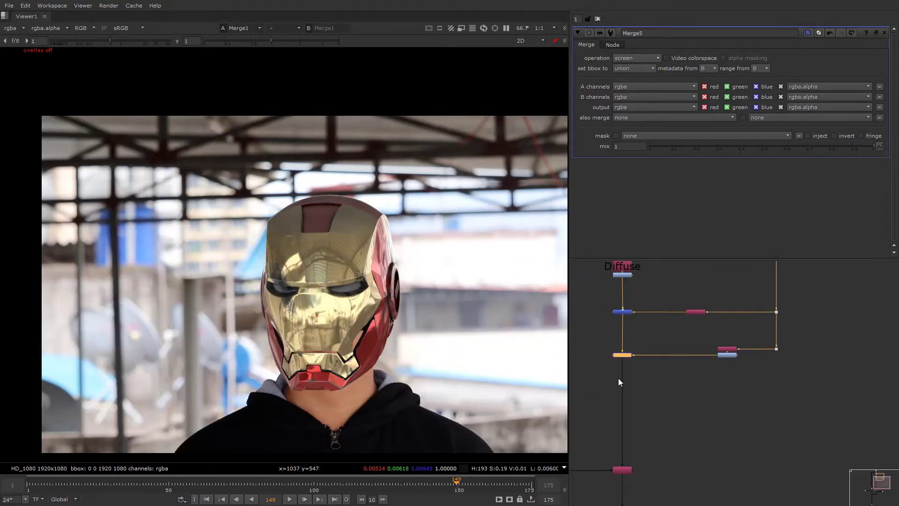
middle_drag(618, 378, 650, 347)
click(650, 348)
click(638, 322)
key(d)
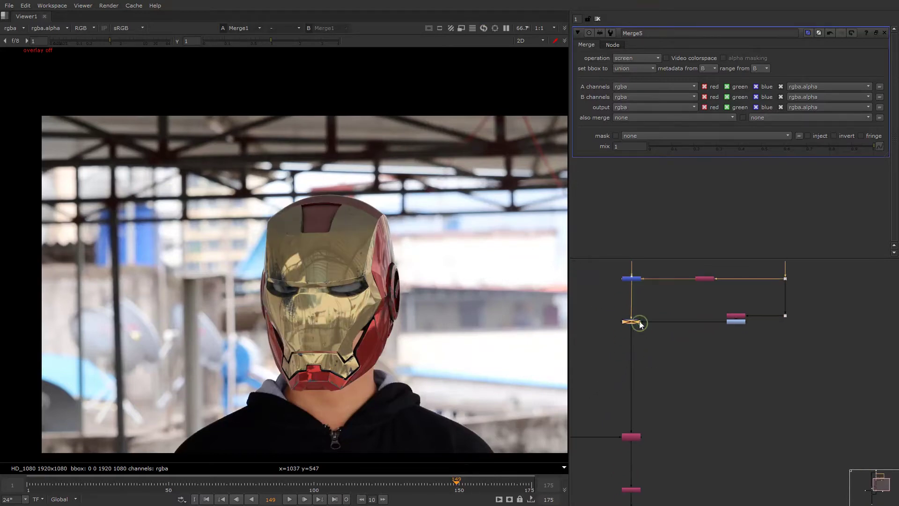
key(d)
Toggle the direct and specular screen Merges off and on to compare their contributions to the helmet composite
middle_drag(655, 279, 632, 316)
click(614, 316)
key(d)
key(d)
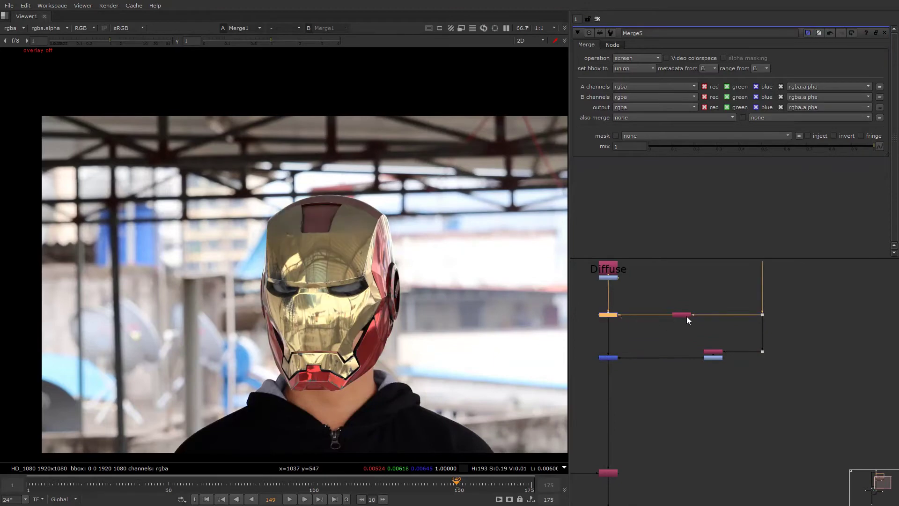
click(607, 358)
key(d)
click(611, 316)
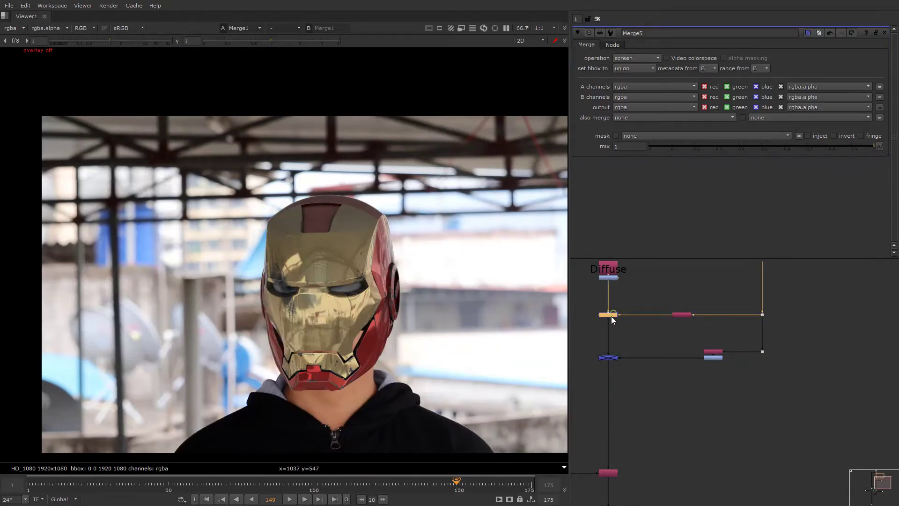
key(d)
key(d)
click(607, 358)
key(d)
Add a ColorCorrect after the direct pass Shuffle and connect a new Roto node as its mask
click(689, 314)
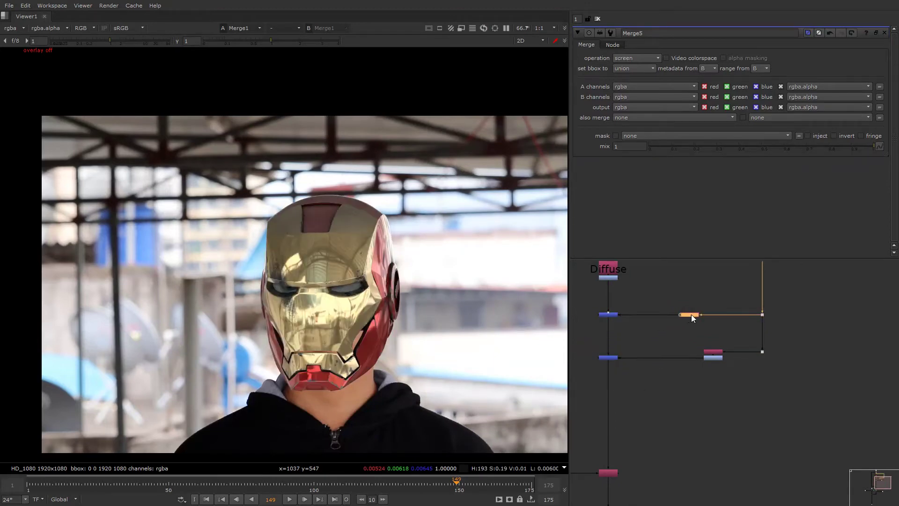
key(c)
drag(709, 316, 675, 321)
click(671, 280)
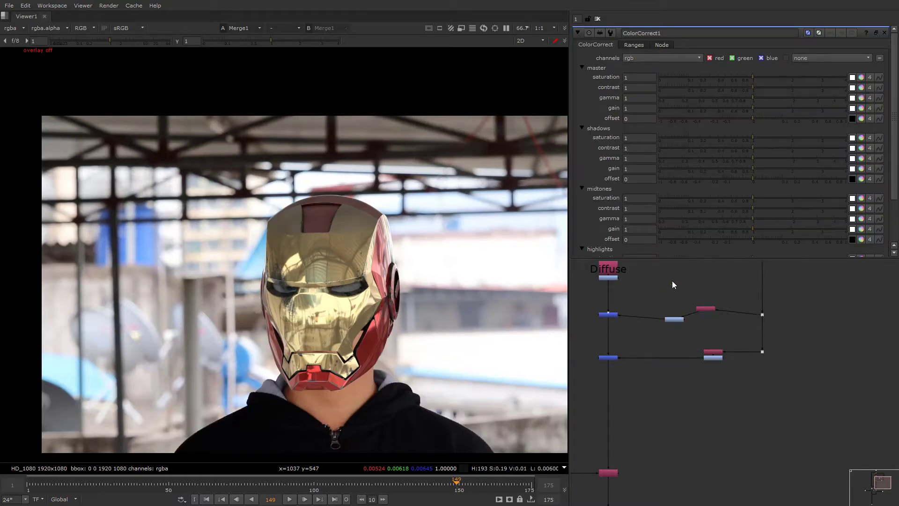
key(o)
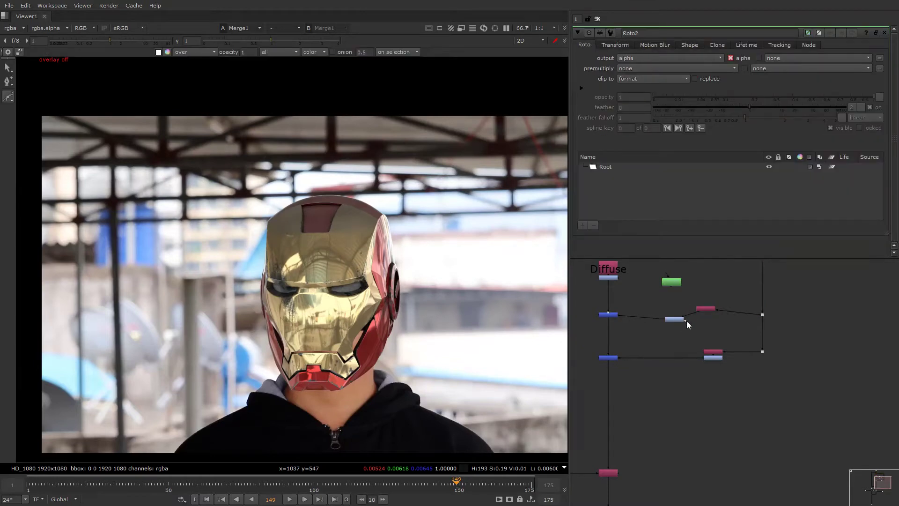
drag(686, 320, 673, 282)
Draw a closed Bezier mask around the top of the helmet, with the overlay on, and widen its feather well beyond the shape
click(672, 282)
key(q)
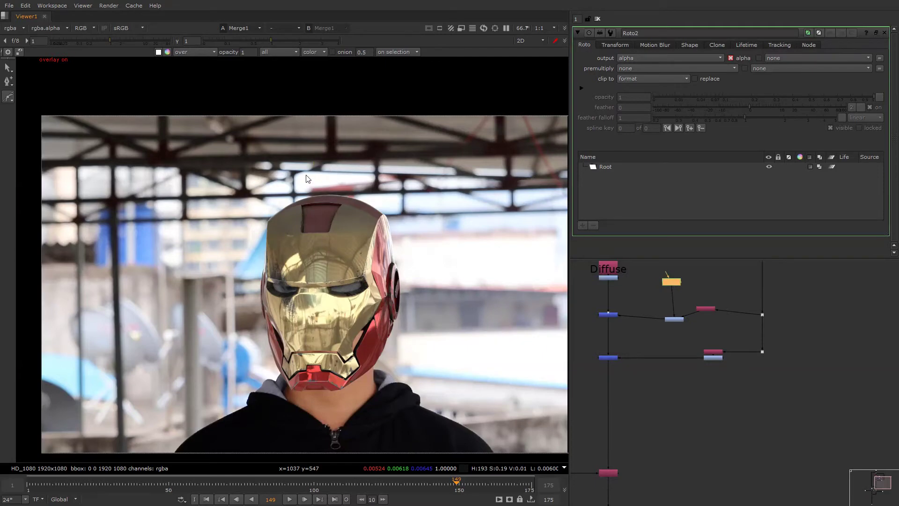
click(306, 174)
click(406, 175)
click(426, 223)
click(345, 240)
click(262, 232)
click(234, 206)
click(261, 180)
click(307, 173)
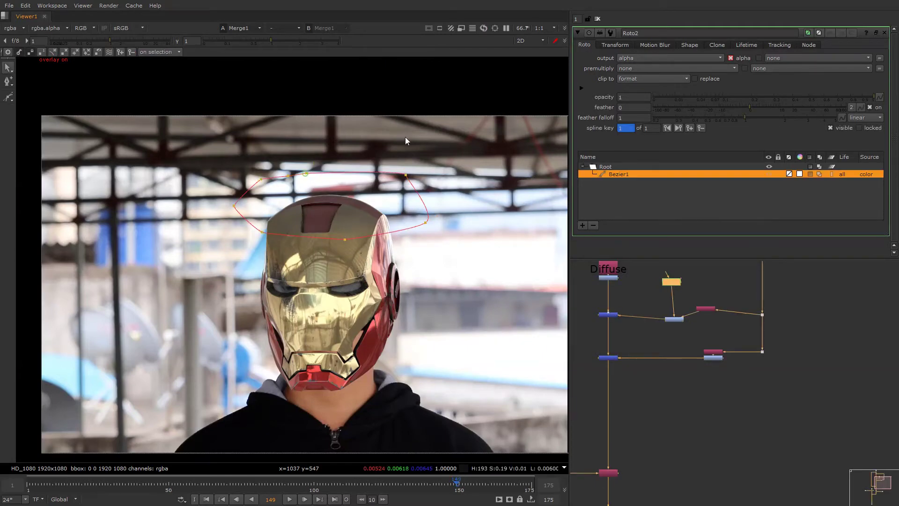
key(z)
drag(391, 165, 412, 113)
drag(368, 209, 353, 197)
Set the direct pass ColorCorrect to saturation 1.2 and a warm gain with green 0.788176 and blue 0.606526, comparing it on and off
double_click(674, 319)
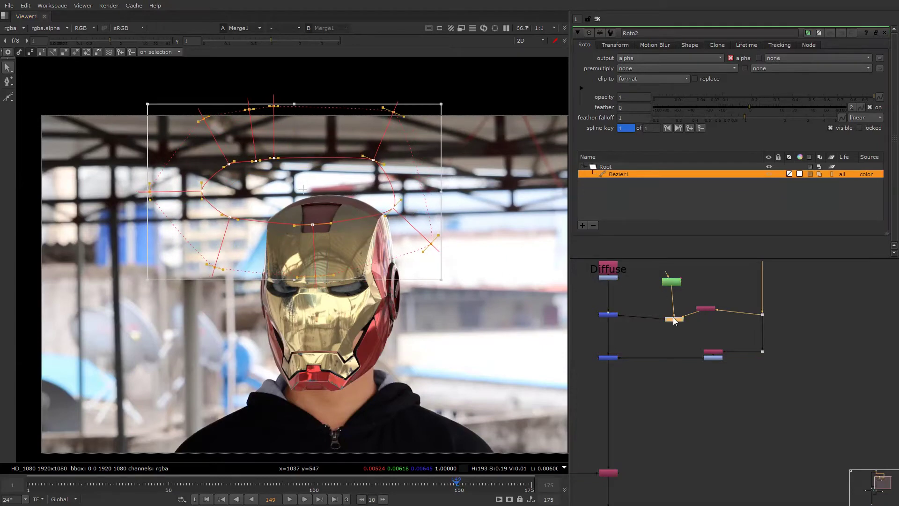
mouse_move(771, 76)
mouse_down()
mouse_move(780, 75)
mouse_move(761, 77)
mouse_up()
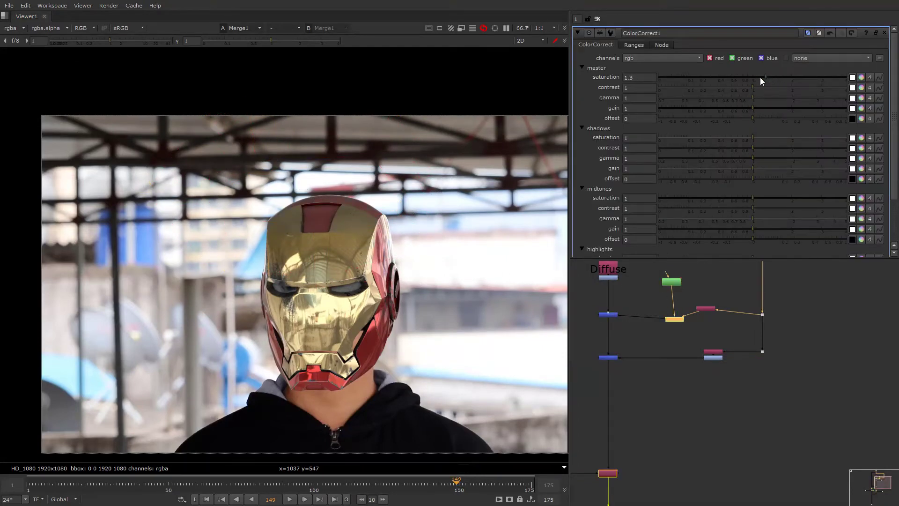
click(860, 109)
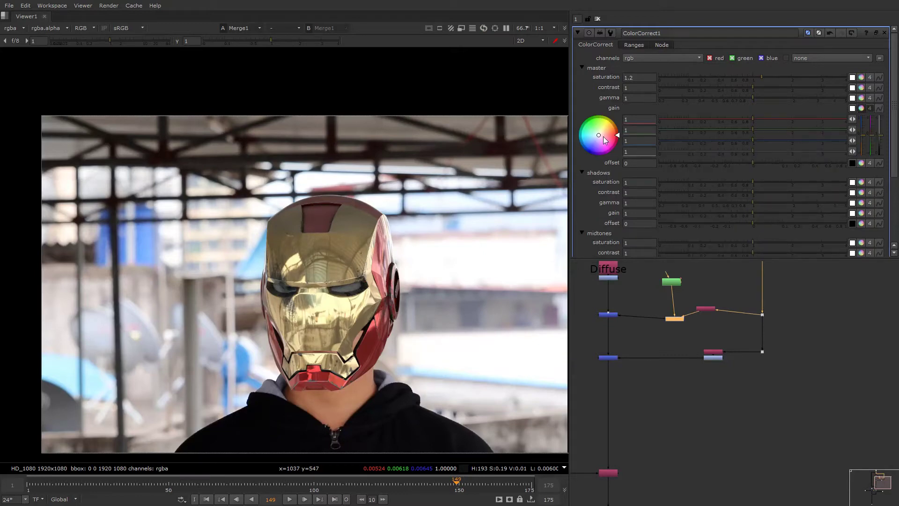
drag(604, 138, 604, 132)
scroll(360, 213, down, 3)
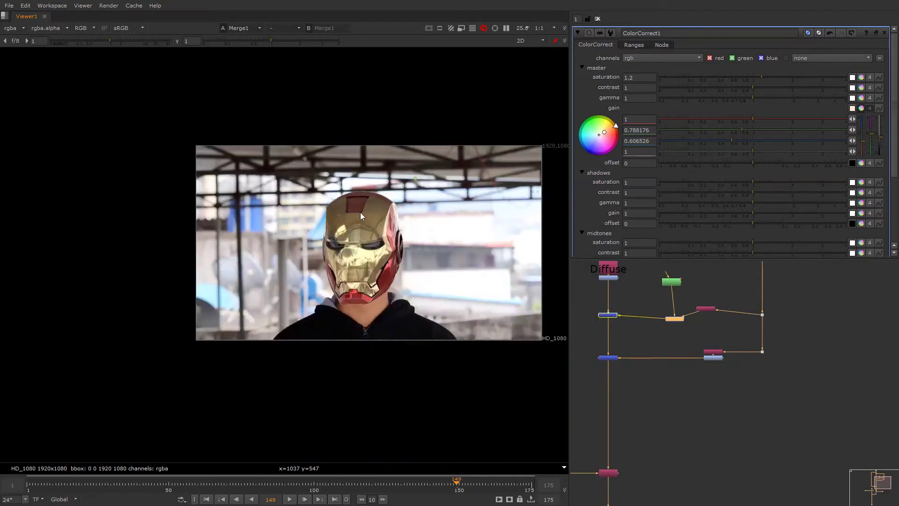
scroll(391, 190, down, 2)
scroll(391, 190, up, 3)
key(d)
key(d)
key(f)
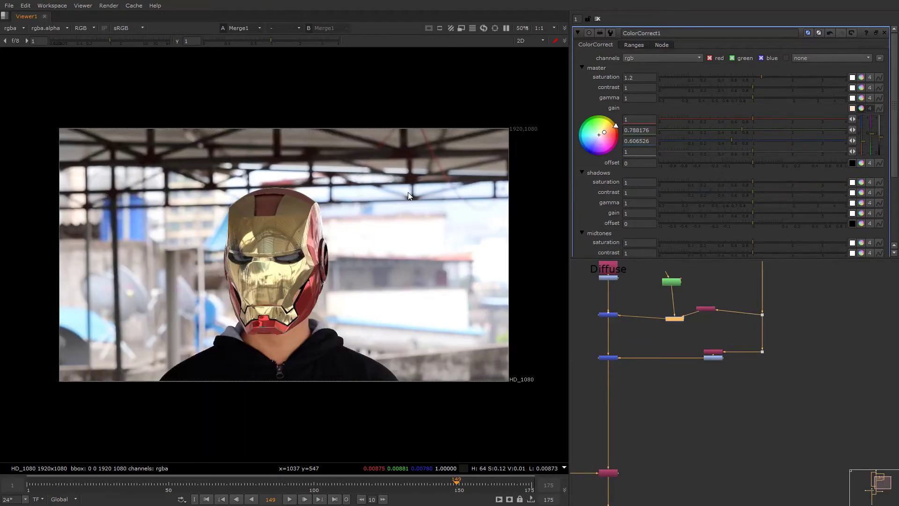
Lower the mix of the direct Merge and set the specular Merge's mix to 0.52
alt+middle_drag(674, 320, 656, 339)
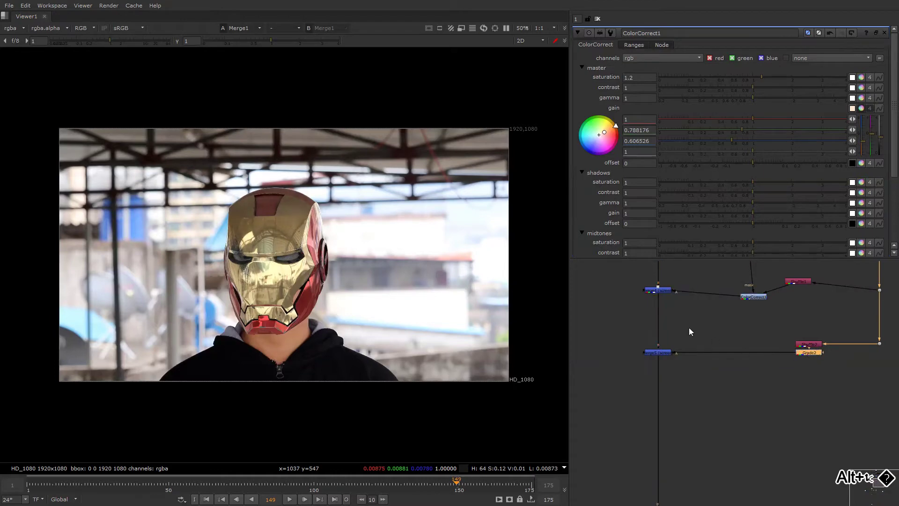
alt+drag(689, 332, 718, 357)
double_click(695, 317)
key(d)
key(d)
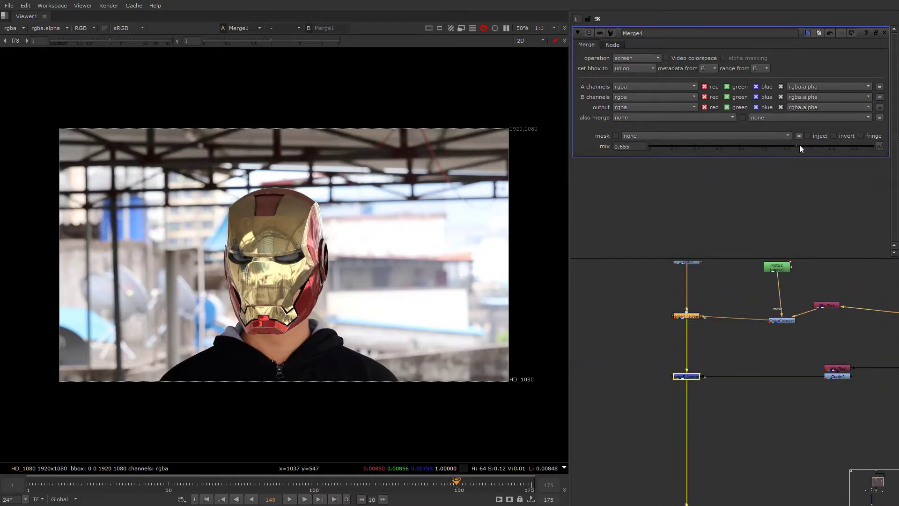
drag(799, 145, 765, 149)
double_click(698, 375)
Set the gain of the Grade below the Diffuse Shuffle to 0.026 and turn the viewer overlay off
alt+drag(678, 345, 680, 308)
scroll(679, 309, down, 3)
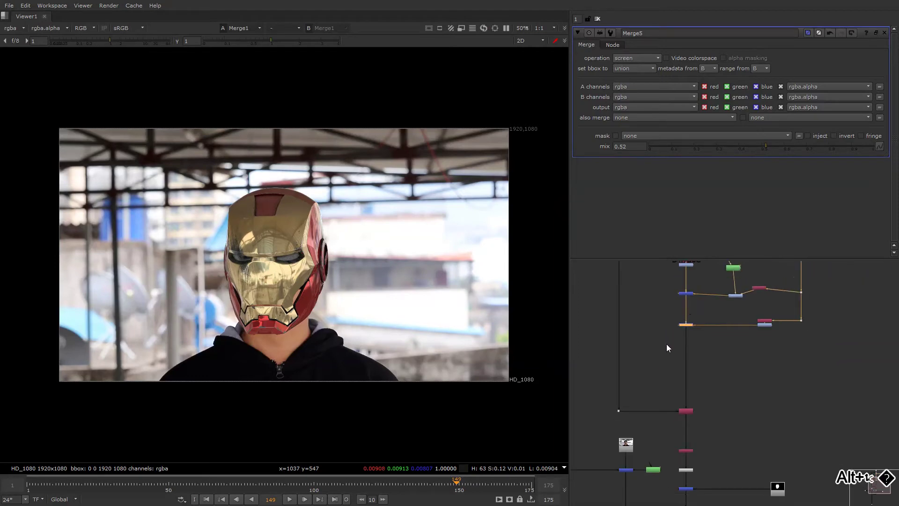
alt+drag(687, 275, 692, 352)
scroll(692, 352, up, 3)
double_click(695, 341)
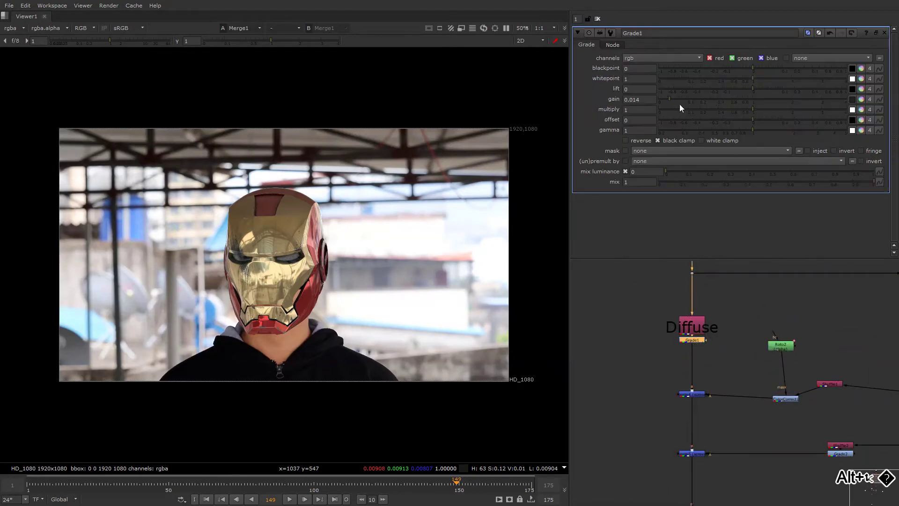
mouse_move(678, 104)
mouse_down()
mouse_move(739, 93)
mouse_move(665, 101)
mouse_move(673, 100)
mouse_up()
key(o)
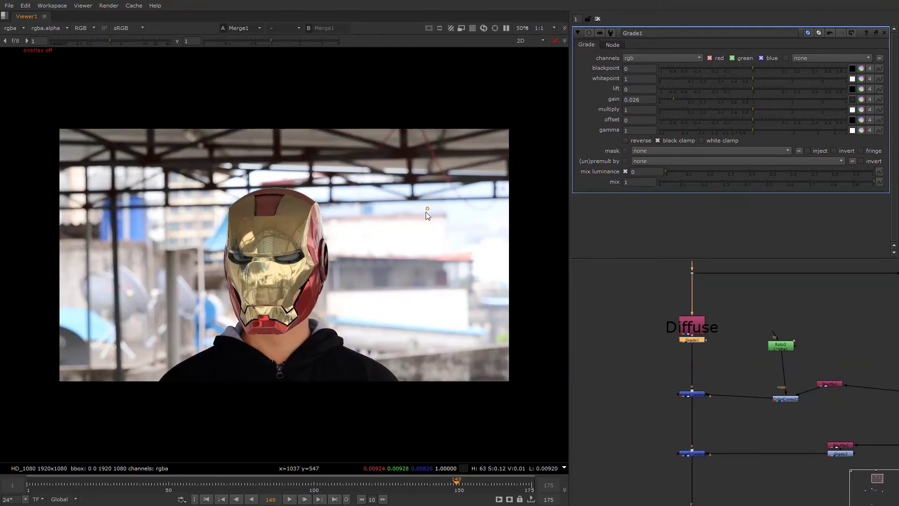
Assign the original footage and the final Merge to viewer inputs 1 and 2, and alternate between them
alt+middle_drag(687, 339, 662, 385)
alt+drag(662, 385, 647, 313)
alt+middle_drag(662, 349, 653, 366)
click(690, 295)
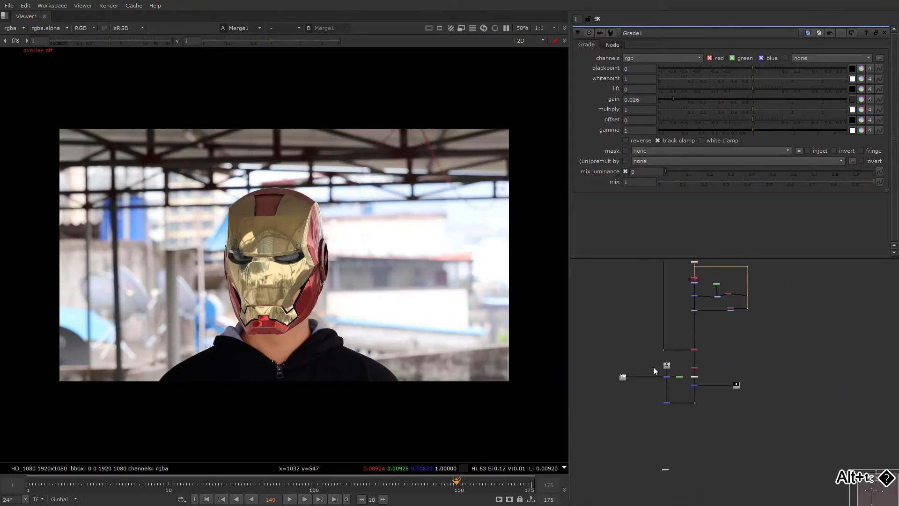
alt+drag(671, 375, 707, 383)
alt+middle_drag(703, 378, 727, 352)
click(698, 363)
key(1)
click(692, 391)
alt+drag(692, 391, 649, 326)
drag(634, 355, 705, 411)
key(2)
click(702, 408)
key(1)
key(2)
key(1)
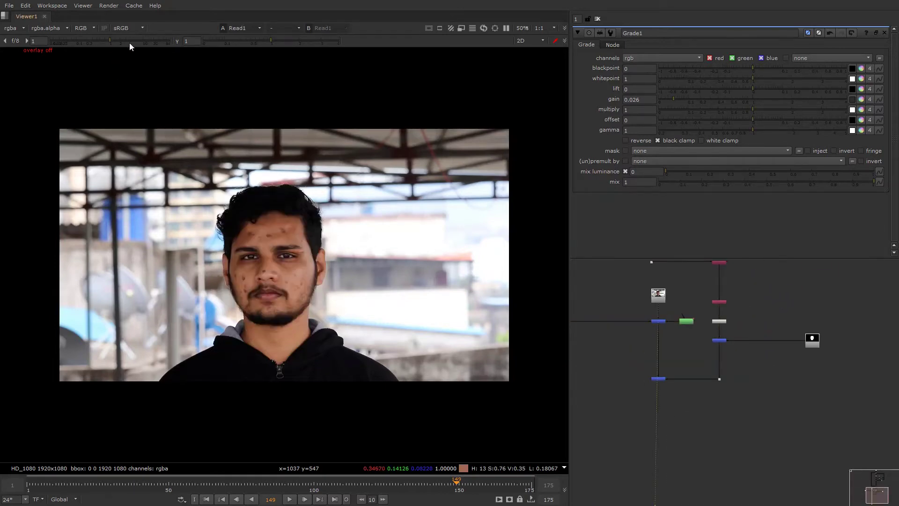
Raise the viewer gain to 64 and compare the black levels of the original footage and the helmet composite up close
drag(129, 42, 169, 51)
key(2)
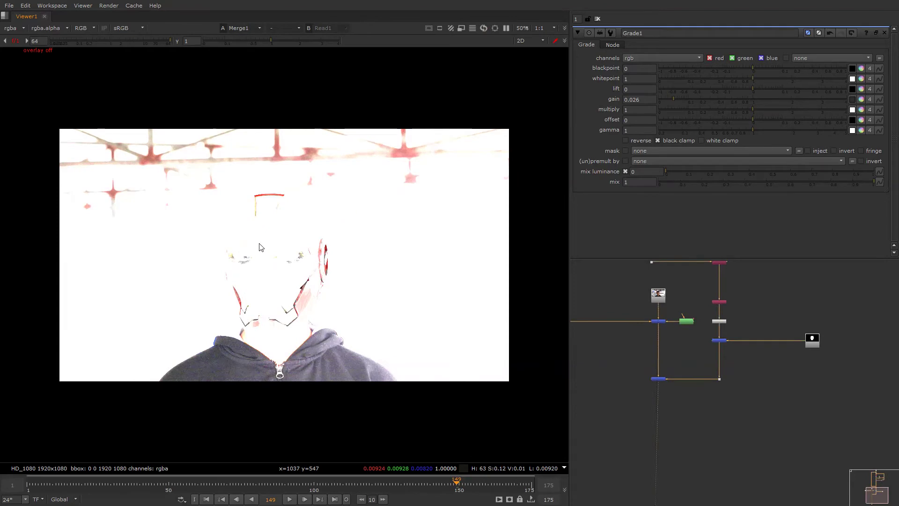
key(1)
key(2)
key(1)
key(2)
key(1)
scroll(278, 244, up, 5)
key(2)
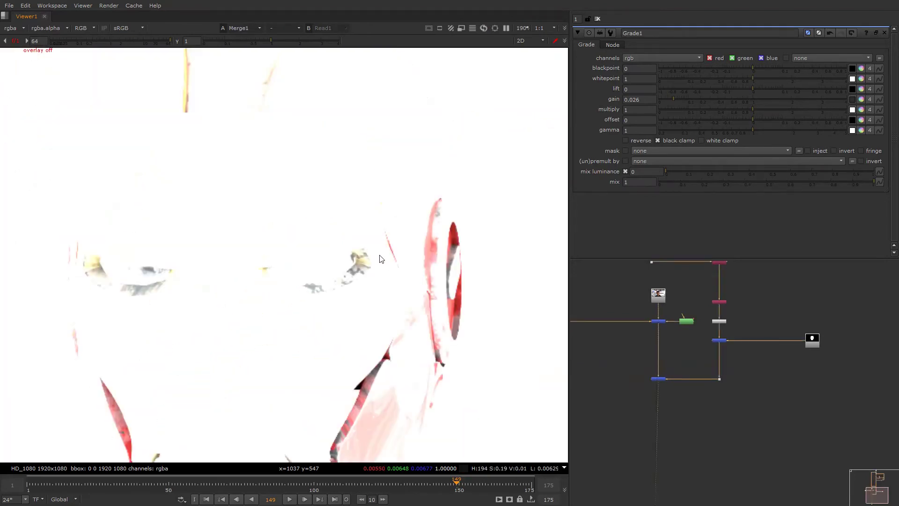
key(1)
key(2)
key(1)
key(2)
key(1)
key(2)
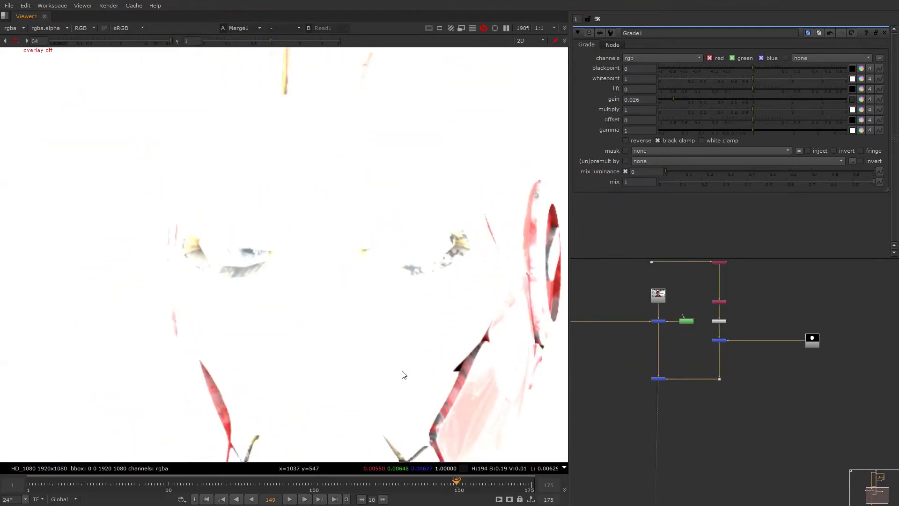
key(1)
key(2)
key(1)
key(2)
scroll(381, 254, down, 2)
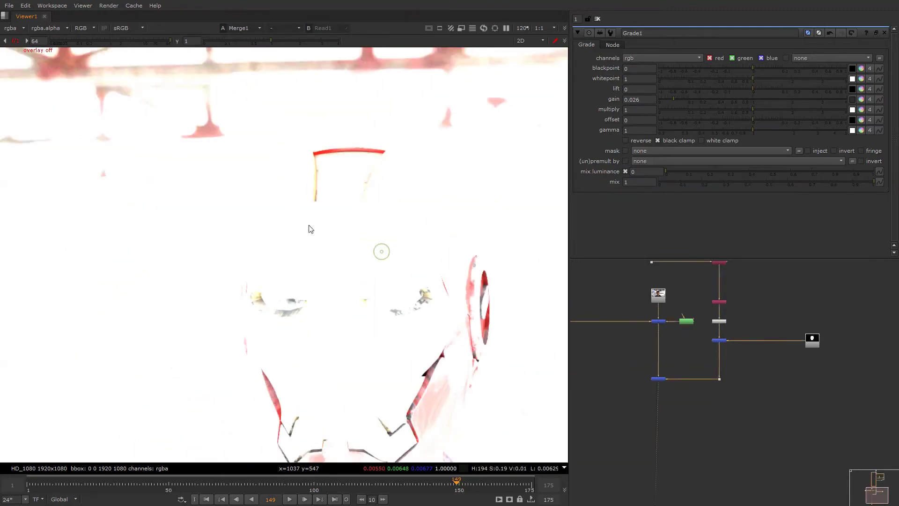
Add a ColorCorrect below the specular Merge with a new Roto node as its mask
scroll(723, 329, down, 6)
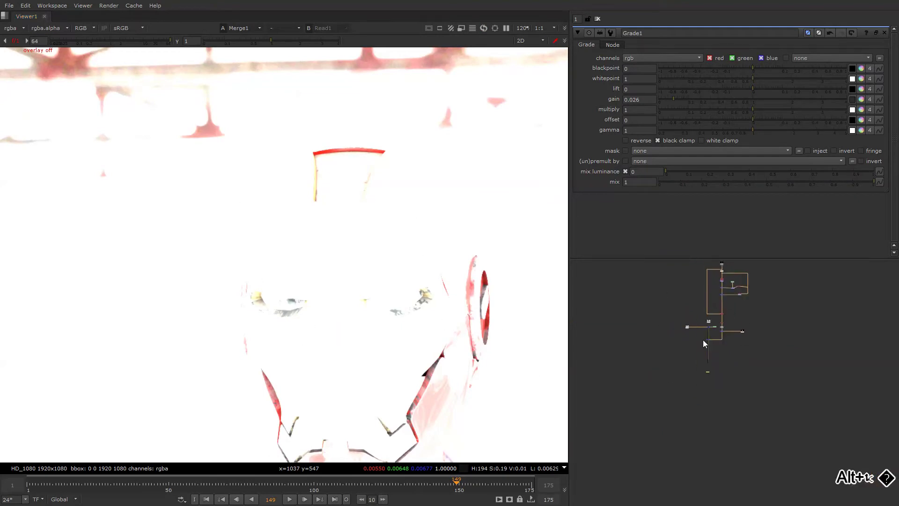
alt+drag(704, 342, 674, 397)
scroll(693, 352, up, 7)
click(688, 357)
key(c)
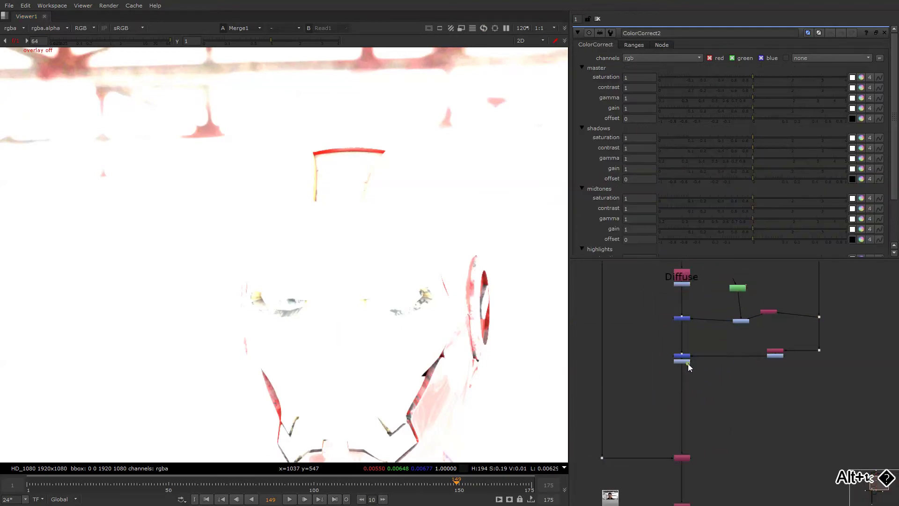
drag(685, 362, 730, 390)
click(729, 380)
key(o)
Draw a closed Bezier mask across the helmet's forehead and eye area in the new Roto, with the overlay on
alt+middle_drag(301, 208, 276, 221)
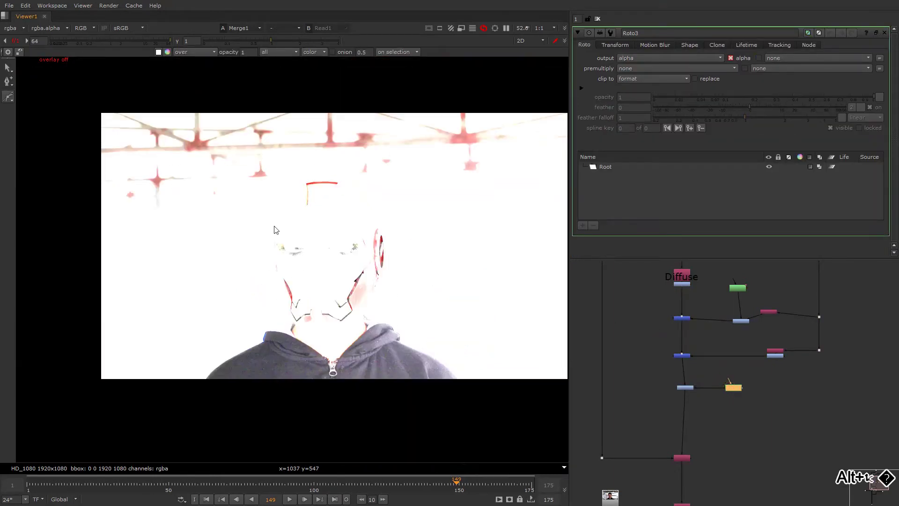
click(326, 202)
key(q)
click(263, 214)
click(380, 202)
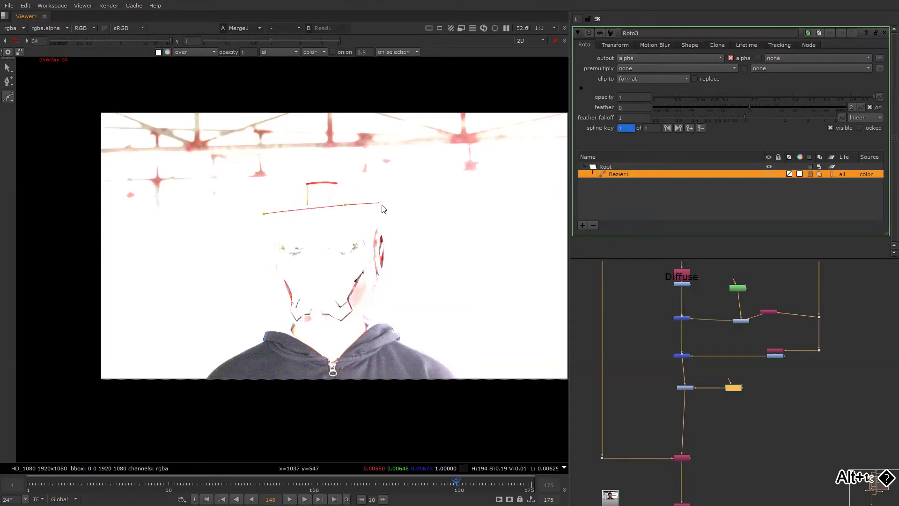
click(390, 225)
click(378, 252)
click(288, 258)
click(255, 237)
click(259, 219)
click(264, 214)
Select all points of the eye-area mask and expand its feather outward on every side
drag(422, 158, 223, 298)
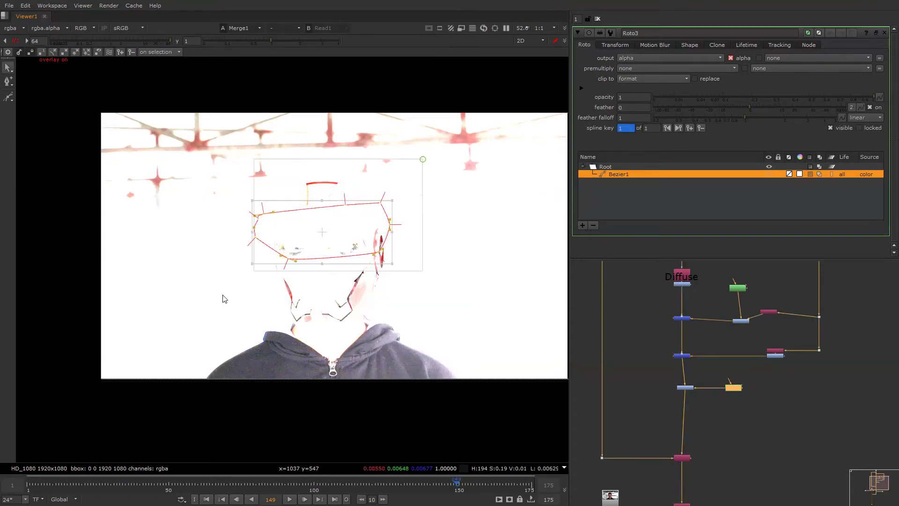
key(z)
key(e)
key(e)
key(e)
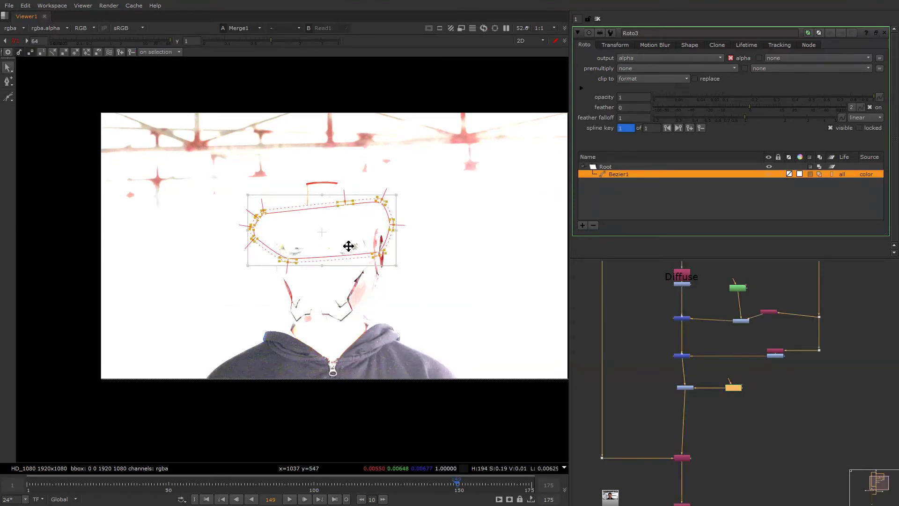
key(e)
key(e)
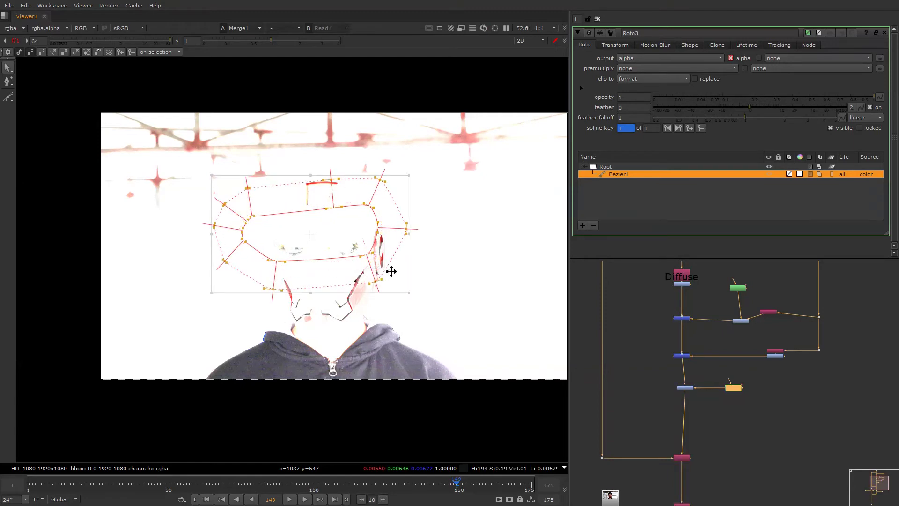
Open the settings of the masked ColorCorrect below the specular Merge and return the viewer gain to 1
drag(685, 388, 690, 390)
double_click(688, 389)
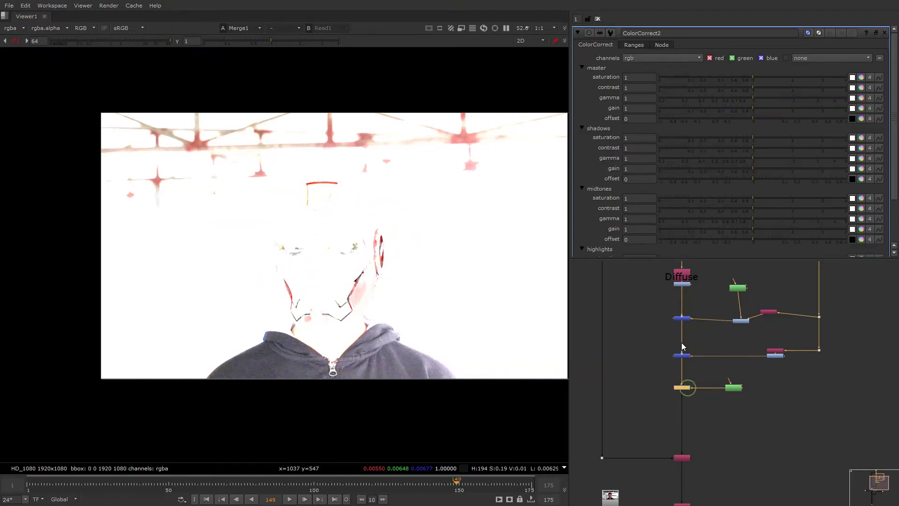
alt+middle_drag(703, 368, 664, 414)
alt+drag(664, 415, 686, 349)
alt+middle_drag(655, 392, 677, 388)
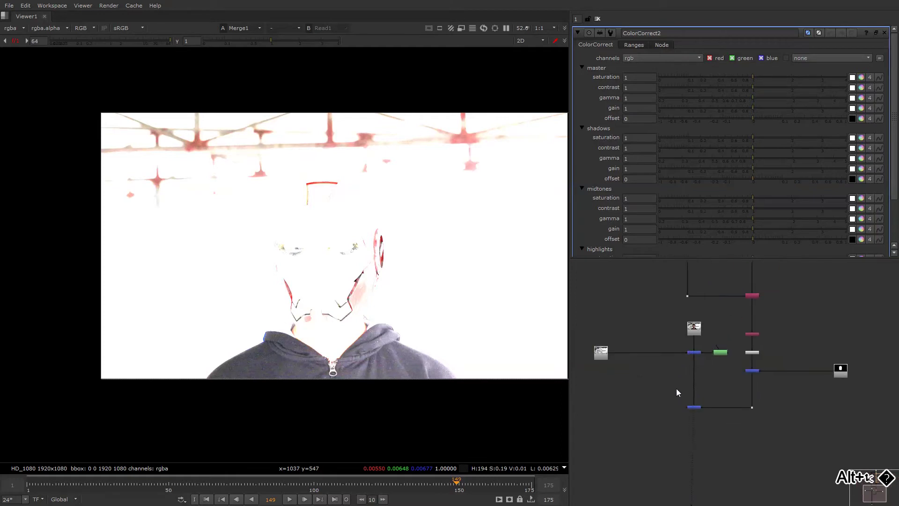
alt+drag(701, 374, 637, 449)
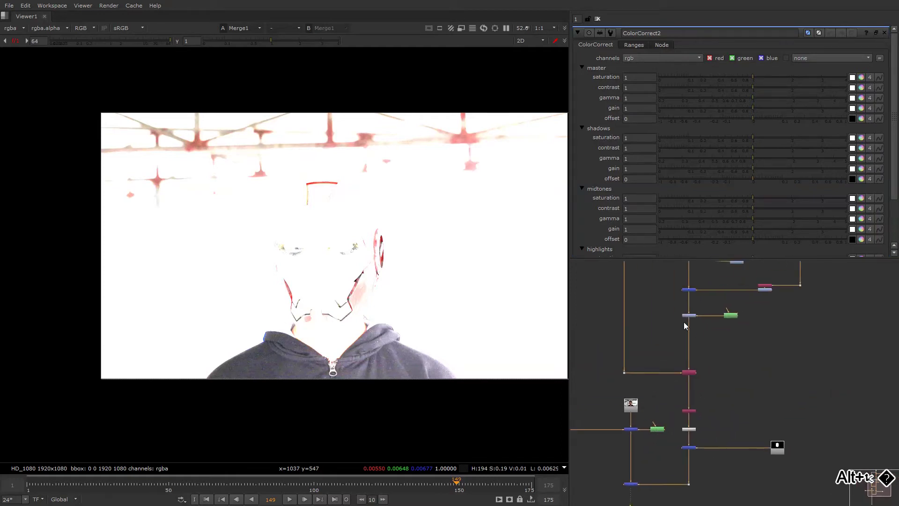
alt+middle_drag(683, 322, 702, 315)
click(702, 313)
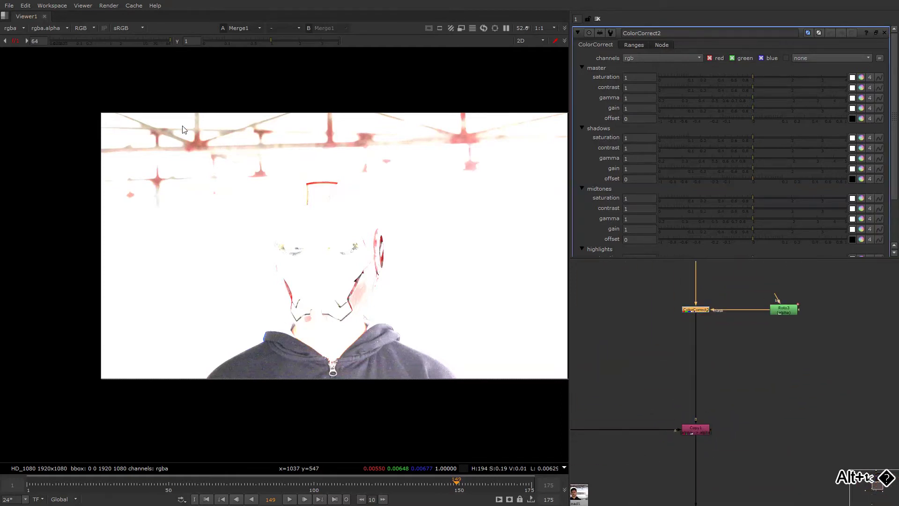
click(125, 43)
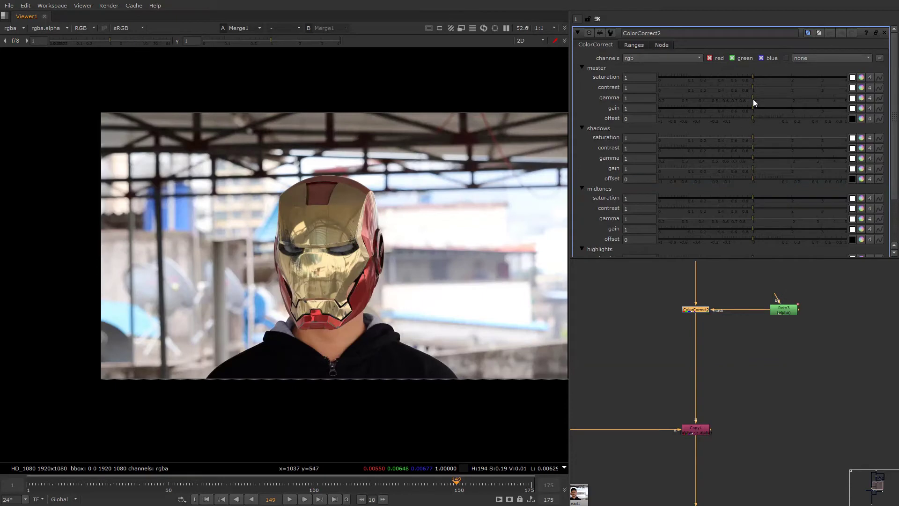
Set the masked ColorCorrect's master contrast to 1.28, then widen its Bezier mask's feather and move the mask up over the forehead
drag(757, 88, 765, 88)
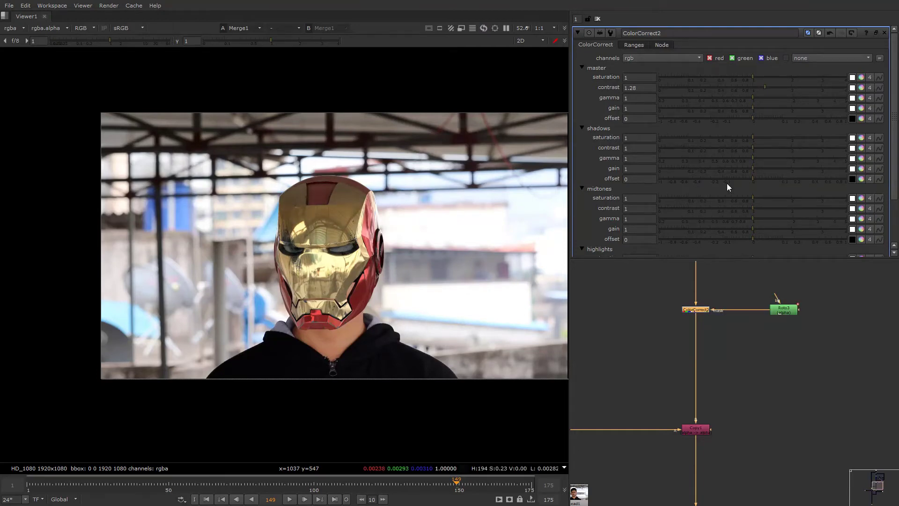
double_click(782, 310)
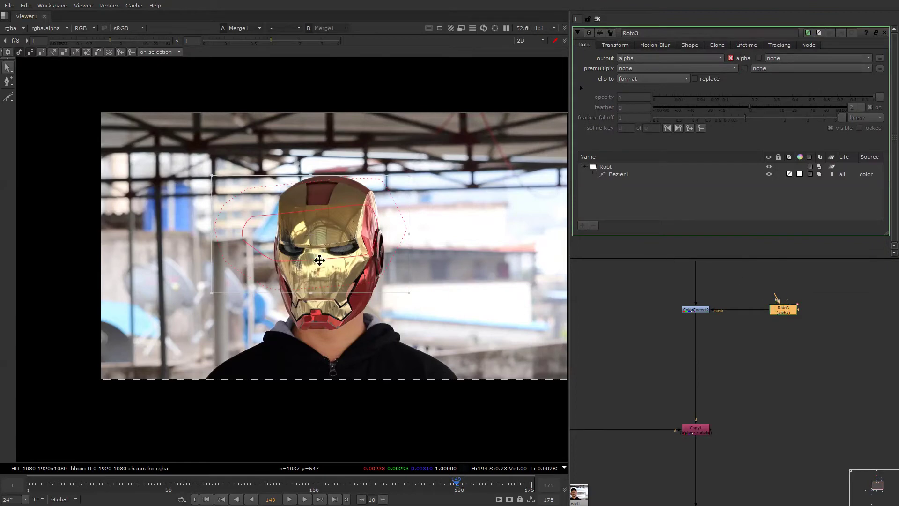
click(358, 206)
drag(344, 240, 346, 229)
drag(384, 280, 412, 314)
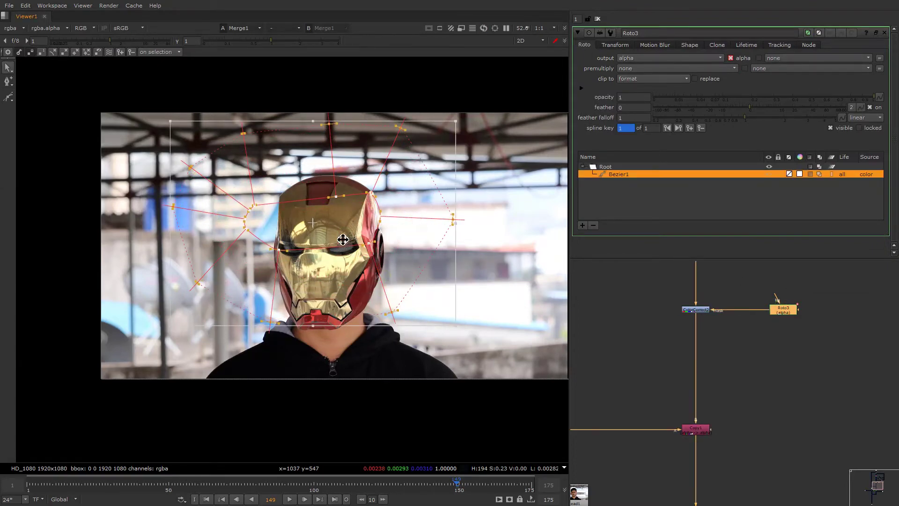
mouse_move(343, 239)
mouse_down()
mouse_move(342, 206)
mouse_move(343, 223)
mouse_up()
key(o)
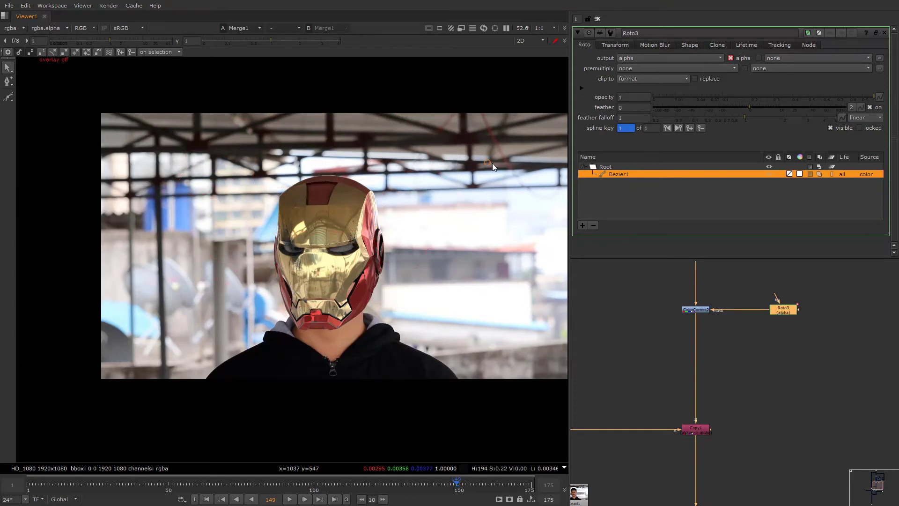
Toggle the masked ColorCorrect off and on to compare the helmet's forehead and eye area, and check the blue channel
key(minus)
mouse_move(730, 307)
alt+middle_down()
mouse_move(689, 350)
mouse_move(708, 355)
mouse_move(736, 307)
alt+middle_up()
shift+drag(753, 322, 753, 323)
key(d)
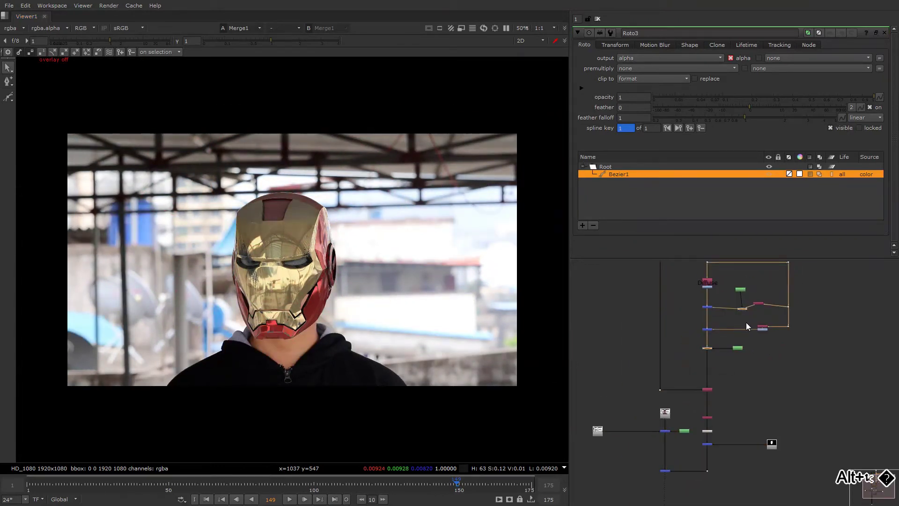
key(d)
key(d)
key(d)
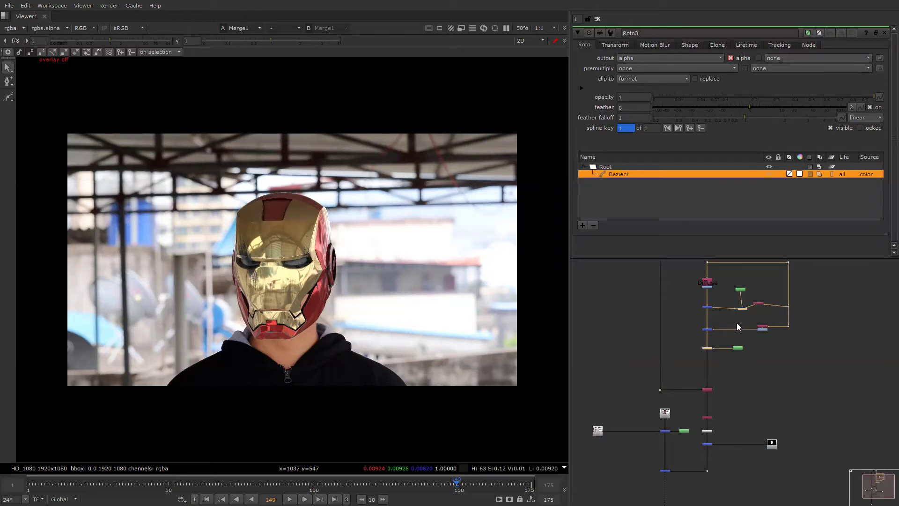
key(d)
key(d)
key(q)
key(q)
key(b)
key(b)
middle_drag(441, 285, 506, 266)
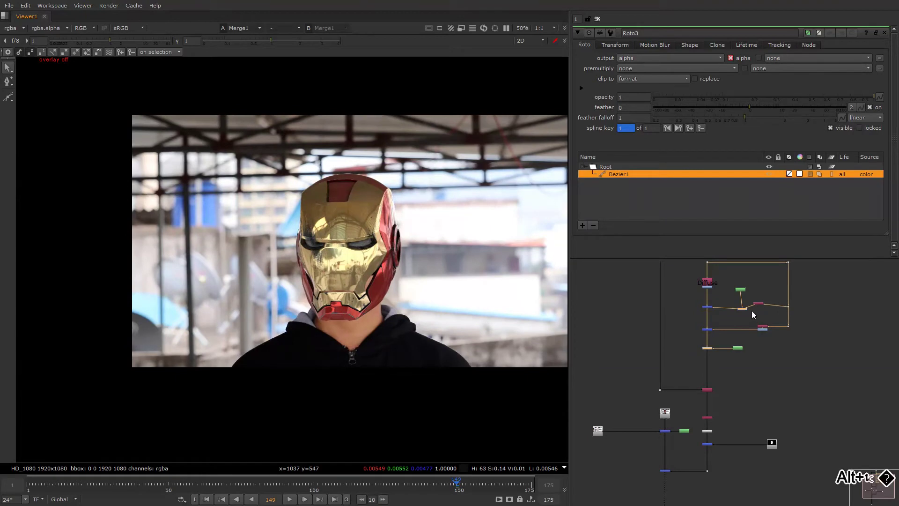
Examine the helmet's mouth and cheek openings up close, comparing the composite with the background footage
alt+middle_drag(742, 314, 716, 328)
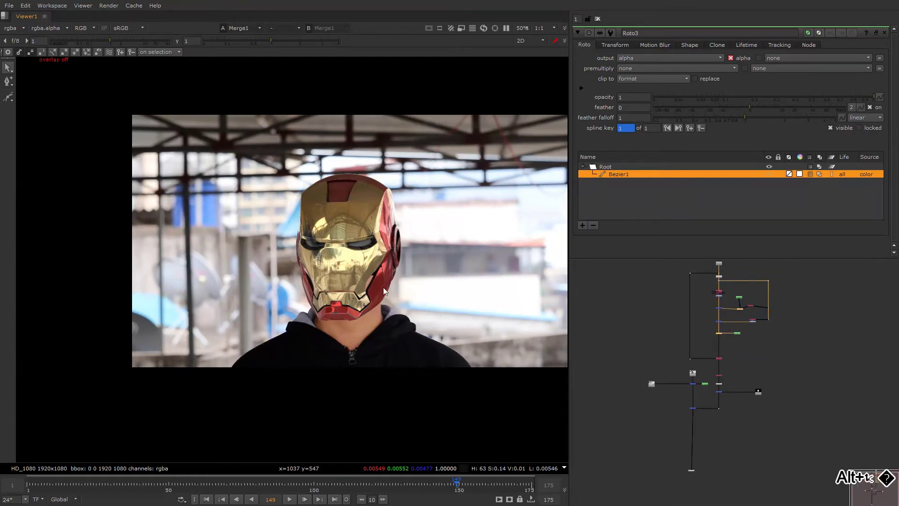
alt+middle_drag(383, 288, 440, 273)
middle_drag(316, 237, 448, 271)
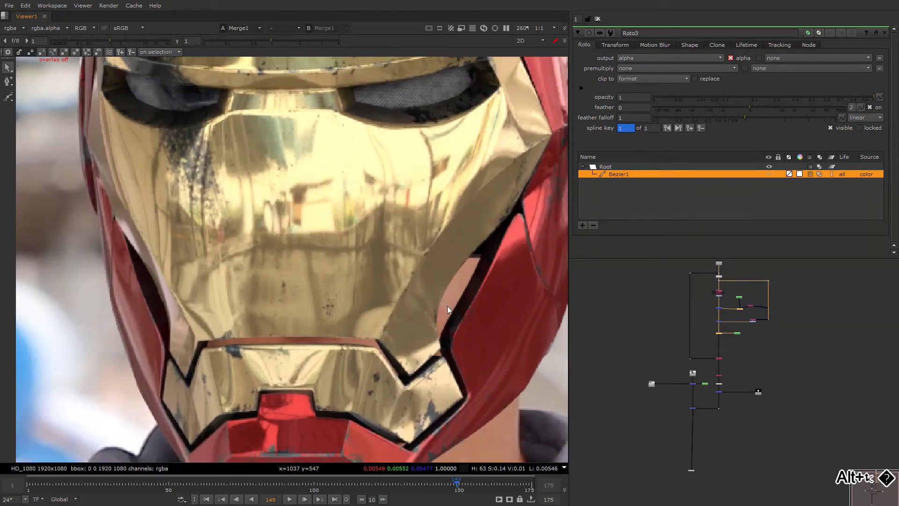
alt+middle_drag(715, 299, 733, 281)
middle_drag(666, 452, 668, 352)
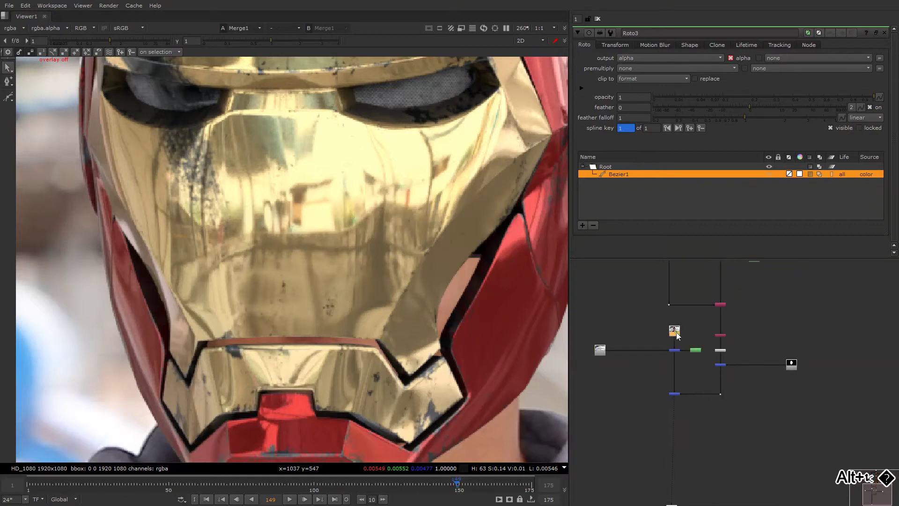
key(1)
middle_drag(719, 365, 686, 337)
drag(619, 346, 654, 384)
key(1)
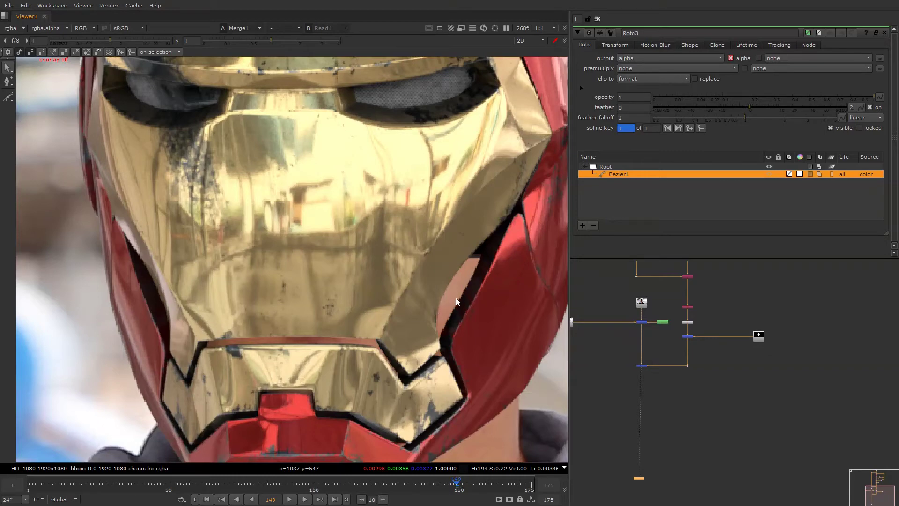
Check the whole composite through its individual red, green and blue channels
key(f)
key(r)
key(g)
key(b)
key(b)
click(467, 230)
Compare the original footage with the final composite around the helmet's lower face and the skin showing through its gaps
alt+middle_drag(717, 307, 692, 361)
click(686, 361)
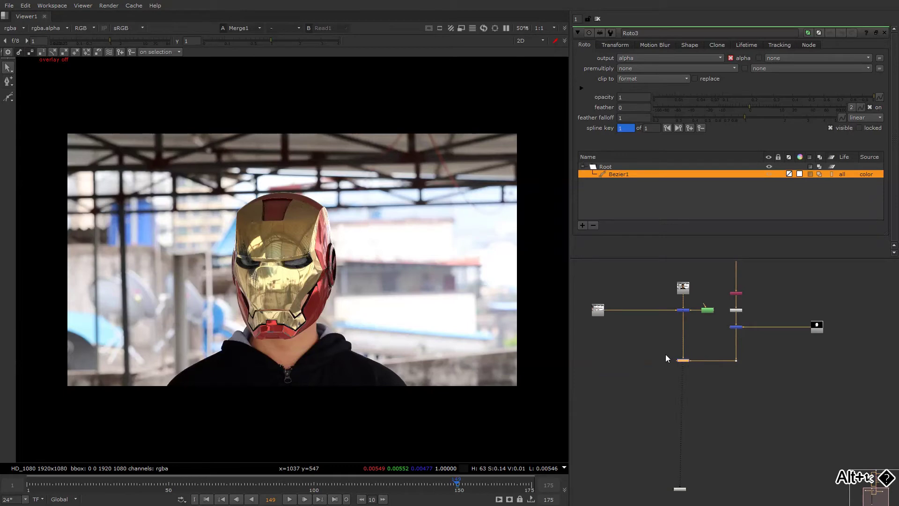
middle_drag(639, 318, 678, 291)
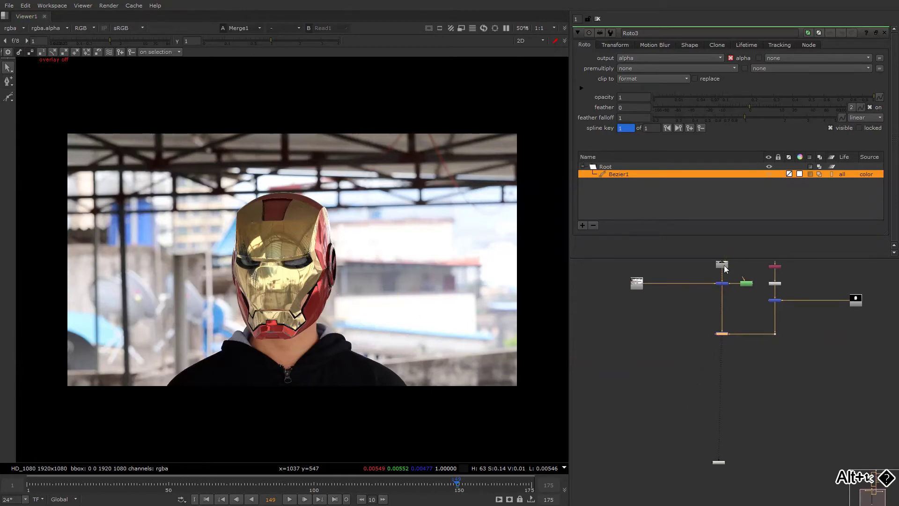
click(724, 267)
key(1)
alt+middle_drag(287, 287, 344, 277)
key(2)
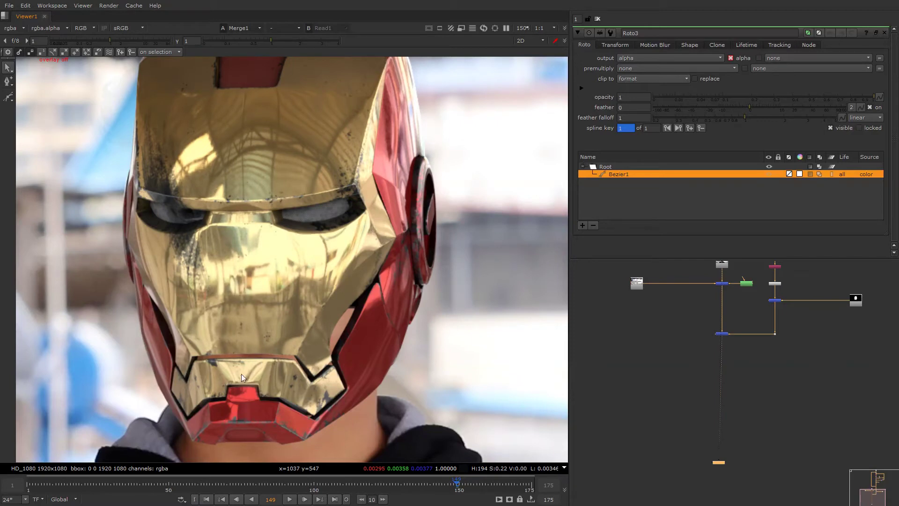
key(f)
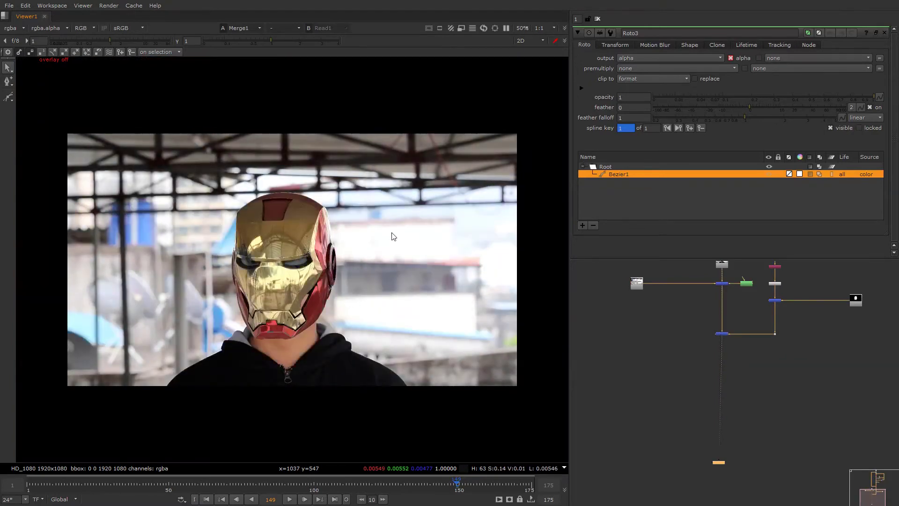
Select the background footage branch with its merges and move it farther left of the helmet render branch
key(o)
click(510, 267)
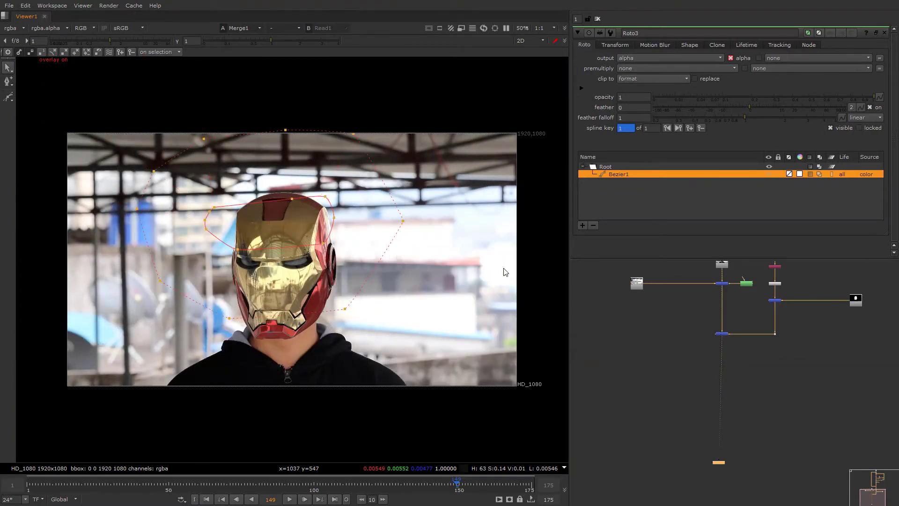
alt+drag(758, 313, 681, 390)
alt+middle_drag(682, 390, 690, 363)
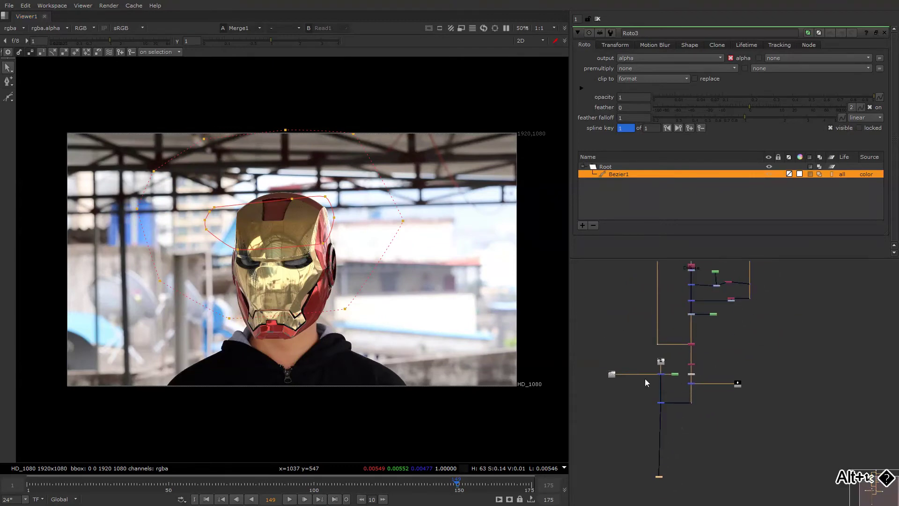
drag(582, 356, 680, 426)
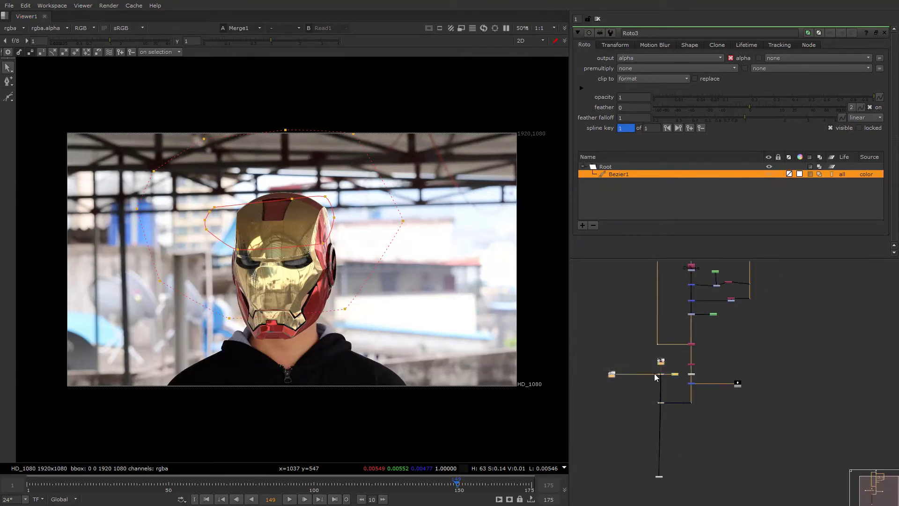
mouse_move(654, 372)
mouse_down()
mouse_move(576, 373)
mouse_move(628, 415)
mouse_move(645, 364)
mouse_up()
Create a Cryptomatte node and connect its input to the helmet render branch
click(611, 344)
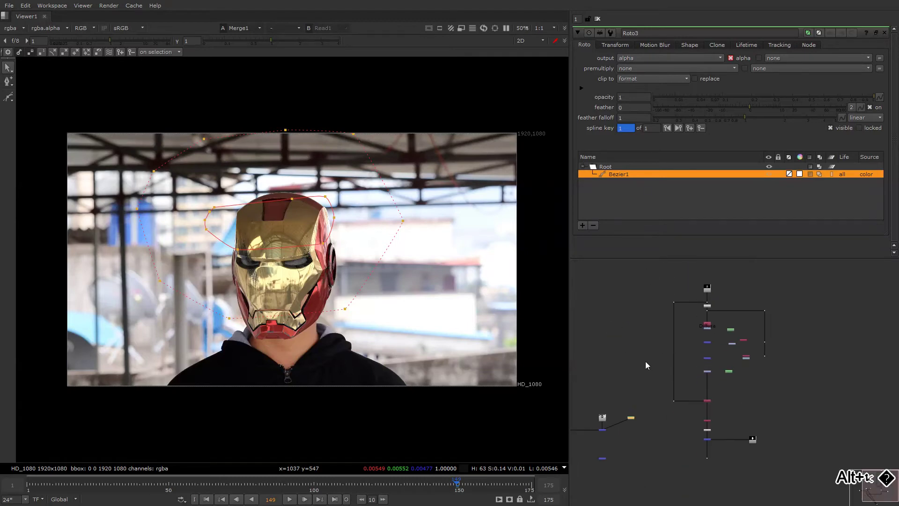
key(Tab)
text(cry)
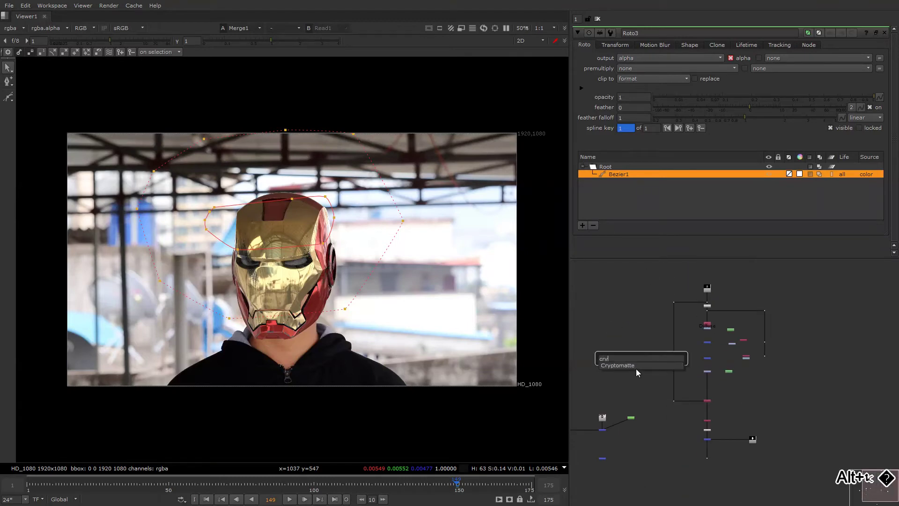
click(641, 367)
scroll(645, 356, up, 4)
drag(645, 352, 684, 305)
scroll(679, 320, down, 5)
drag(659, 355, 659, 425)
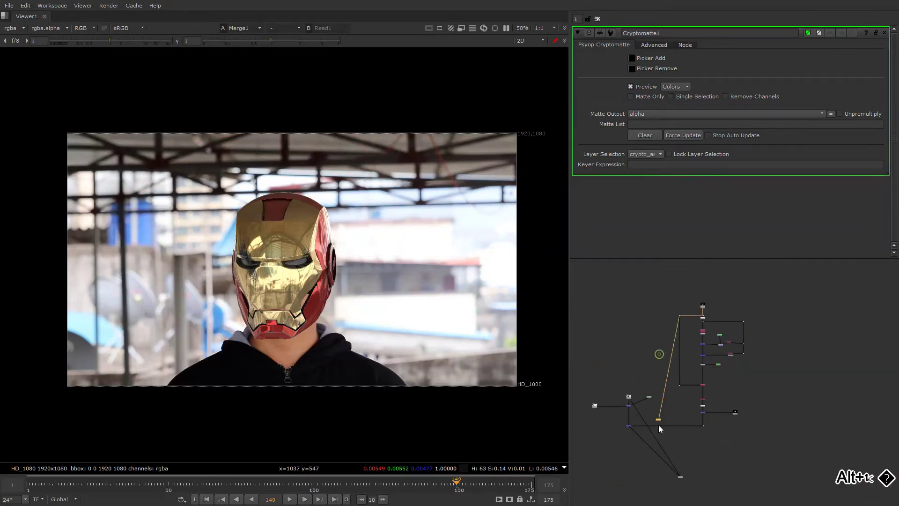
Place the Cryptomatte beyond the footage branch and route its input at a right angle with a new Dot
middle_drag(658, 425, 697, 333)
drag(697, 330, 623, 341)
scroll(624, 341, down, 4)
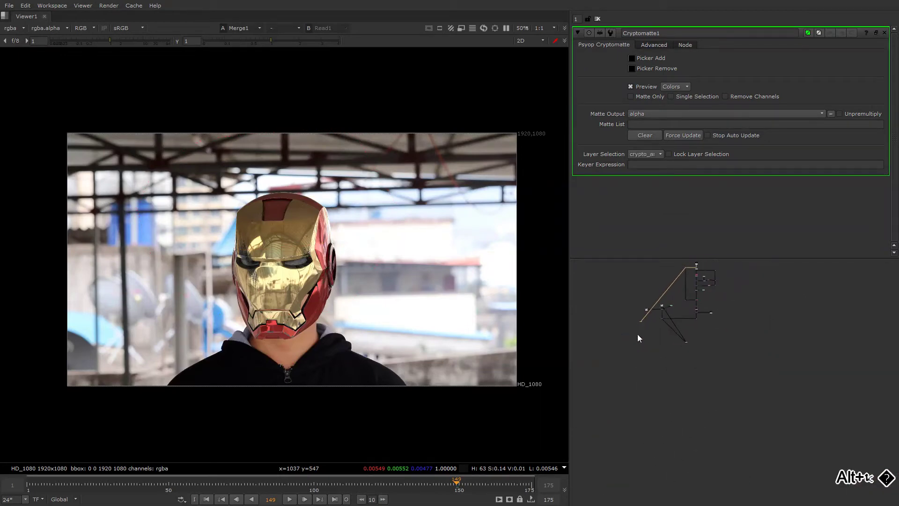
middle_drag(649, 300, 663, 338)
scroll(664, 335, up, 6)
click(661, 340)
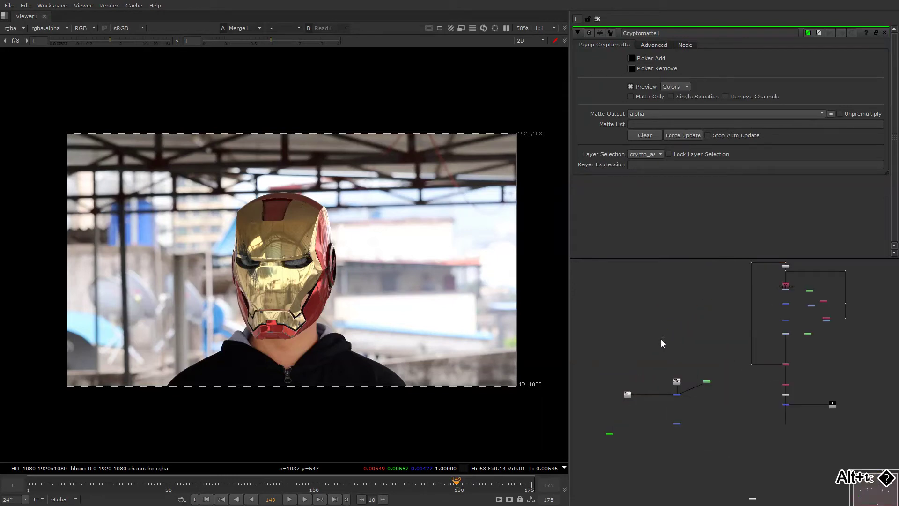
scroll(665, 337, up, 2)
drag(664, 336, 607, 313)
scroll(640, 366, down, 4)
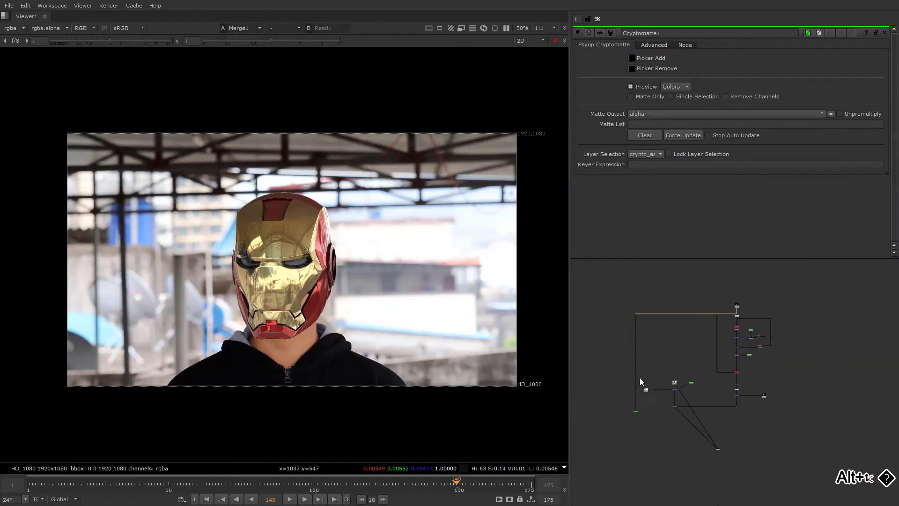
View the Cryptomatte output and set its layer selection to crypto_object
scroll(638, 413, up, 4)
middle_drag(637, 414, 652, 355)
scroll(652, 355, up, 3)
click(662, 341)
key(1)
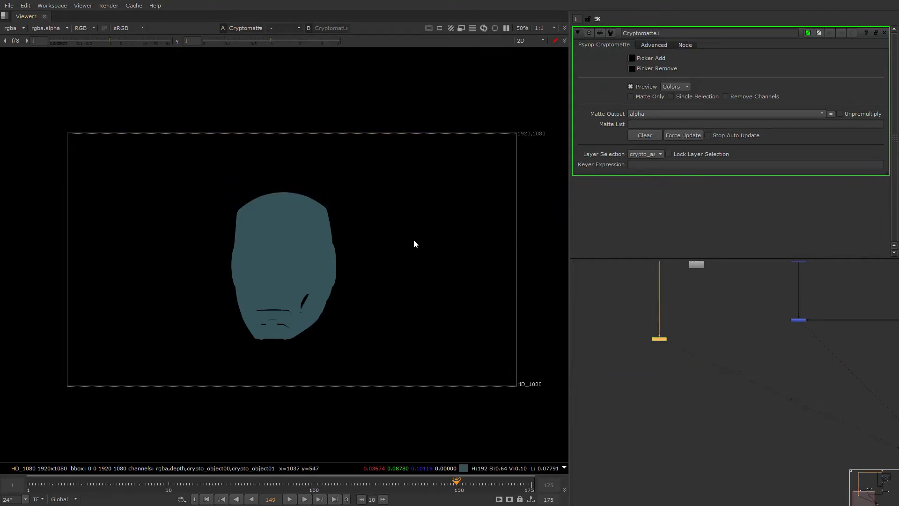
click(646, 153)
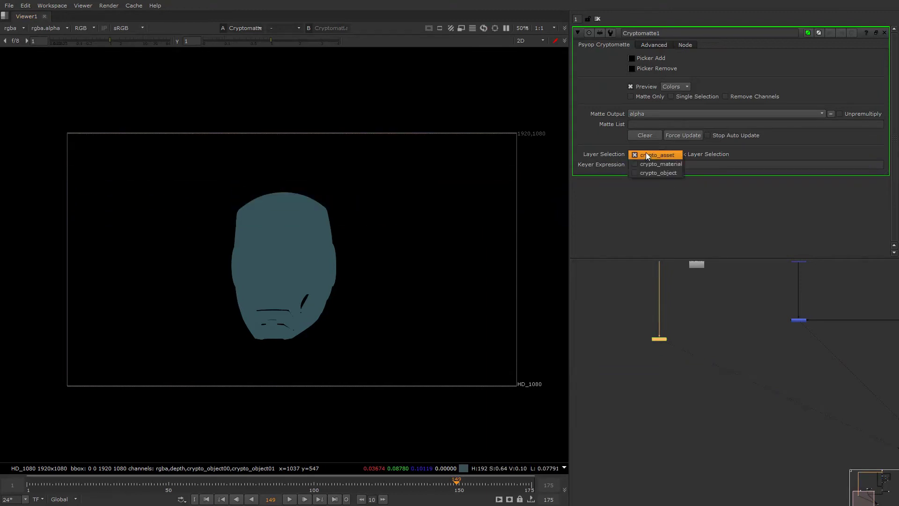
click(643, 173)
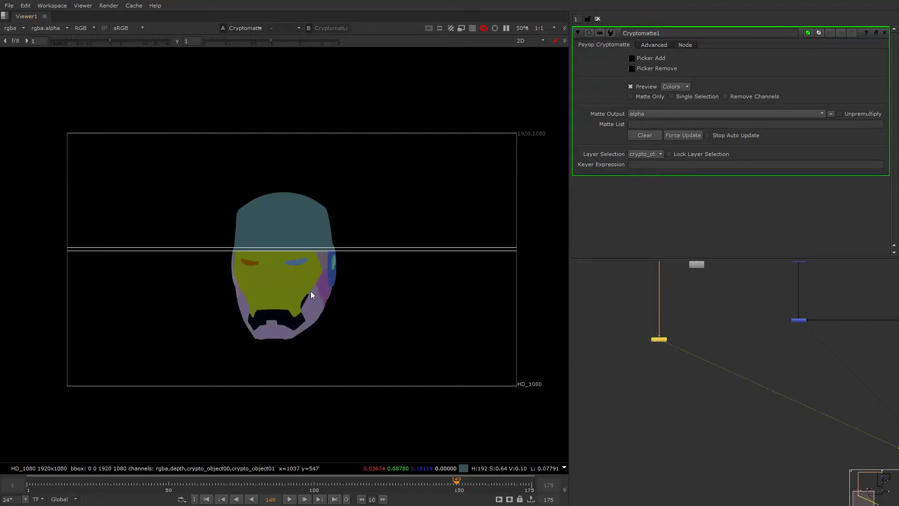
Add the helmet's jaw, face, mouth and cheek pieces to the Cryptomatte matte list and check the resulting alpha
alt+middle_drag(306, 302, 323, 294)
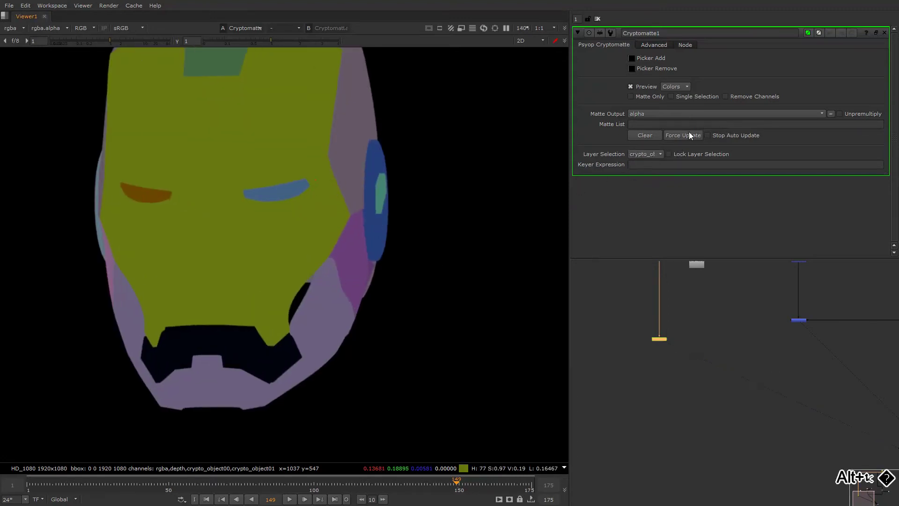
click(631, 58)
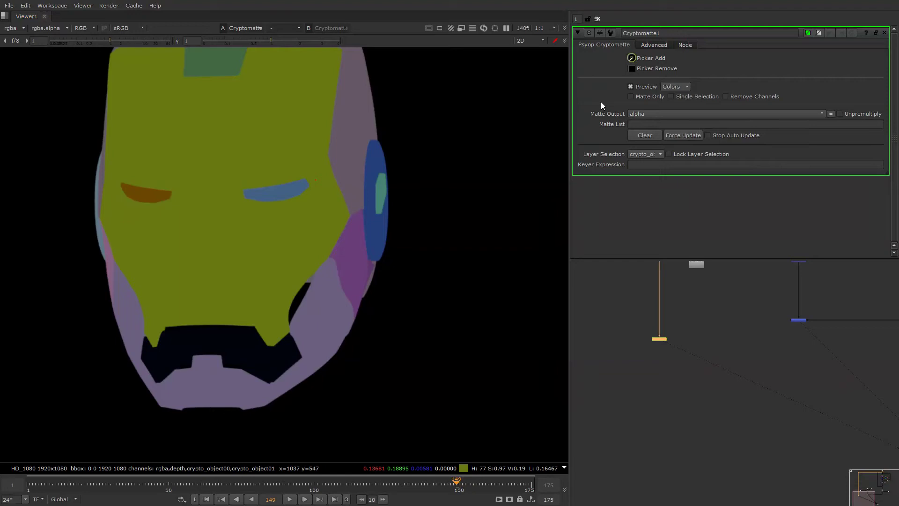
click(318, 307)
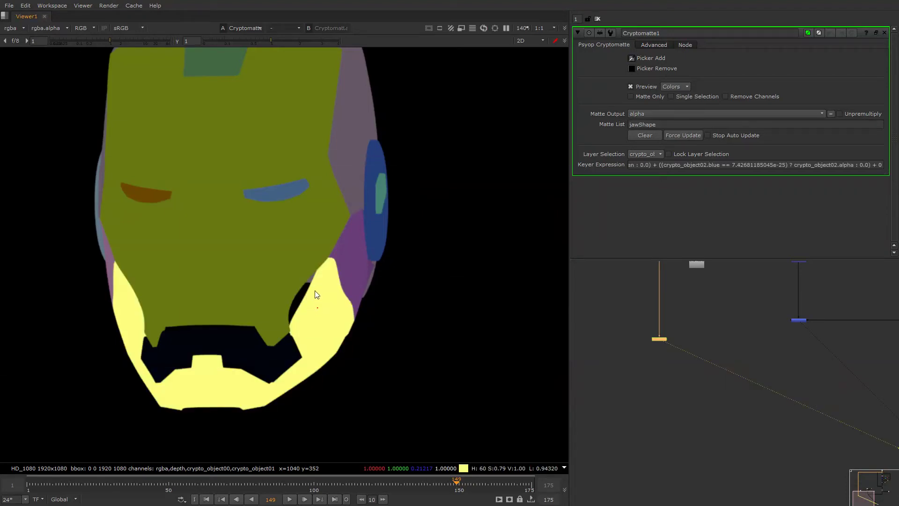
click(302, 286)
click(291, 372)
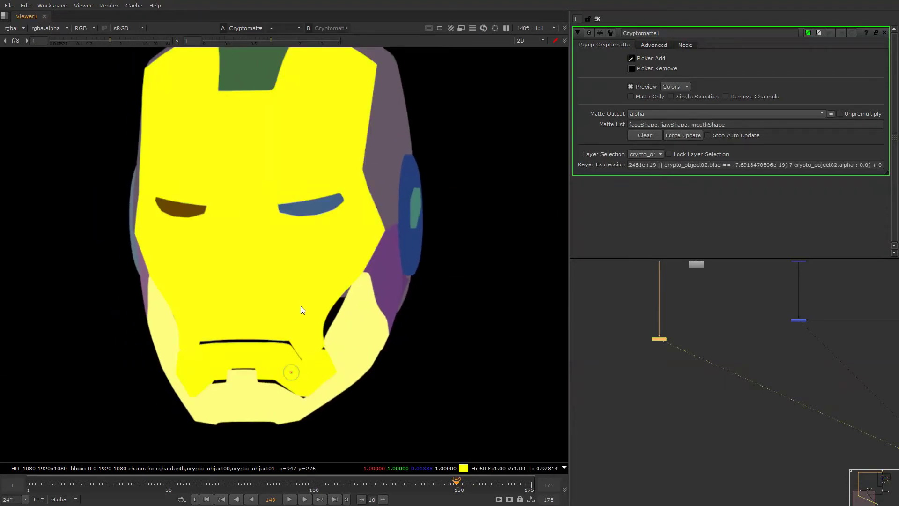
key(a)
key(a)
key(a)
key(a)
click(388, 273)
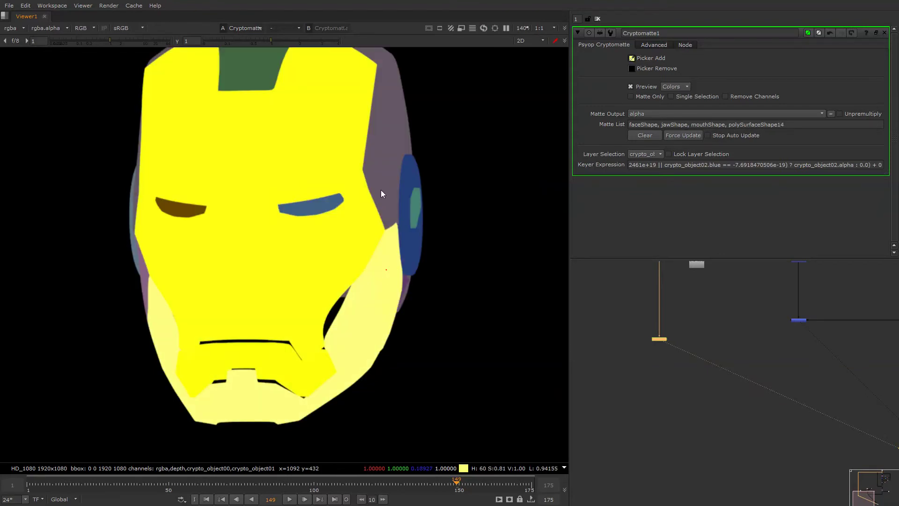
key(a)
key(a)
Try adding HeadShape to the matte list, remove it again, and view the matte's alpha
middle_drag(279, 292, 361, 286)
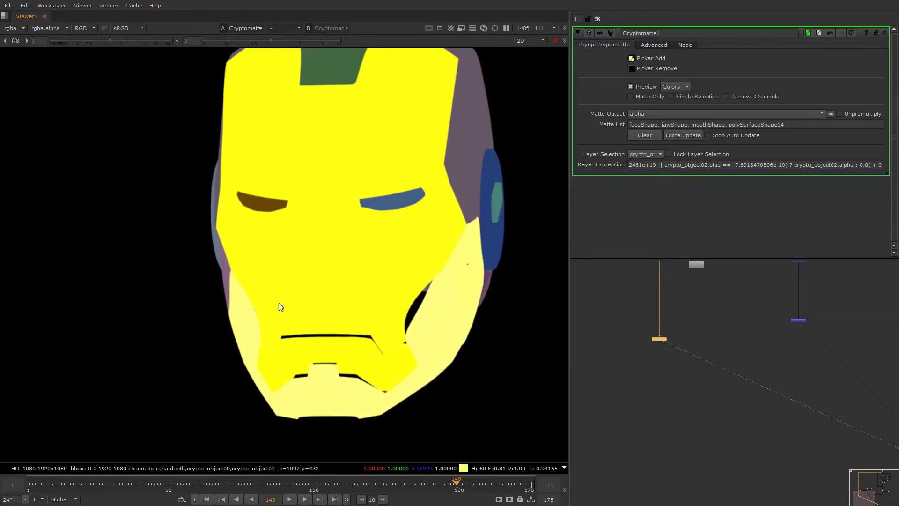
ctrl+click(467, 131)
key(ctrl+z)
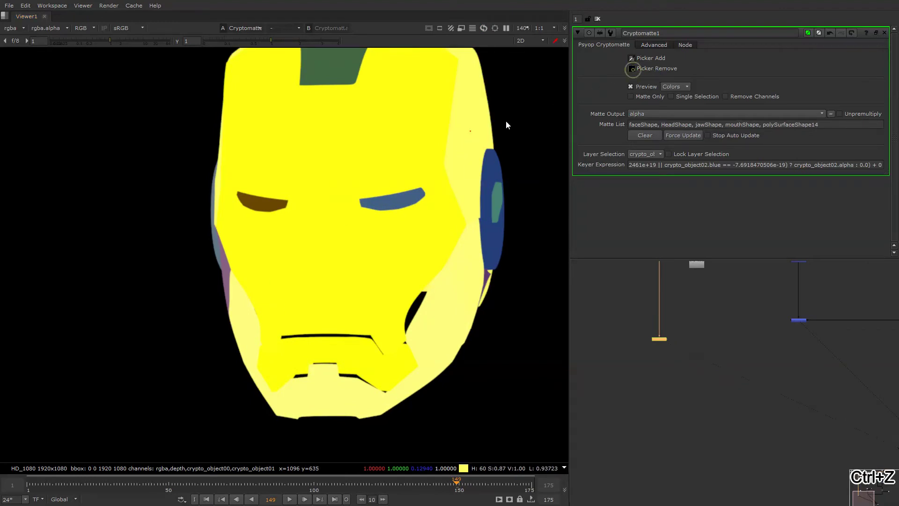
click(632, 69)
ctrl+click(468, 138)
key(a)
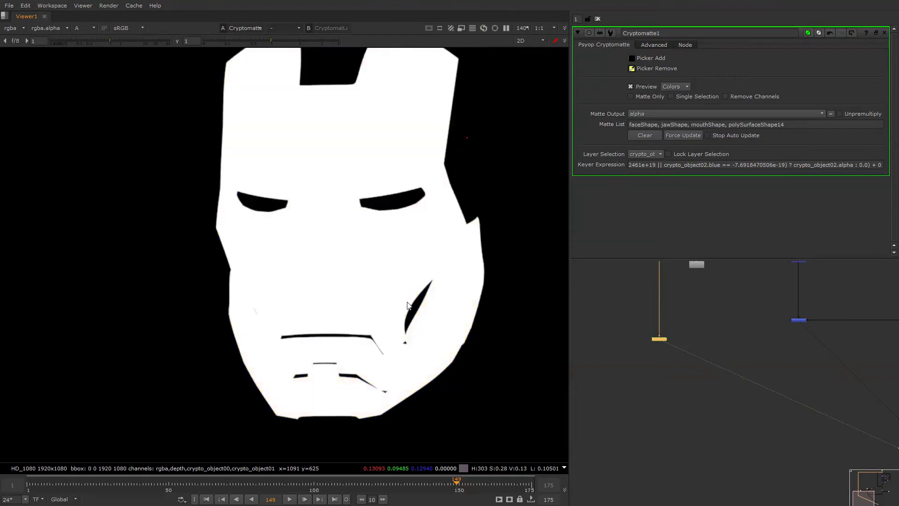
Add a new Merge below the helmet-over-footage Merge and feed that composite into its B input
alt+drag(730, 323, 649, 360)
scroll(655, 363, down, 3)
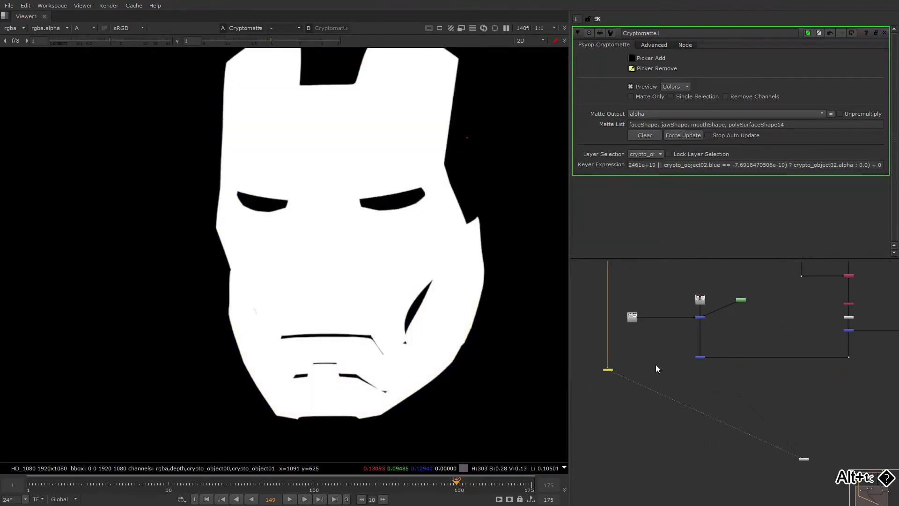
scroll(658, 364, up, 3)
click(707, 379)
key(m)
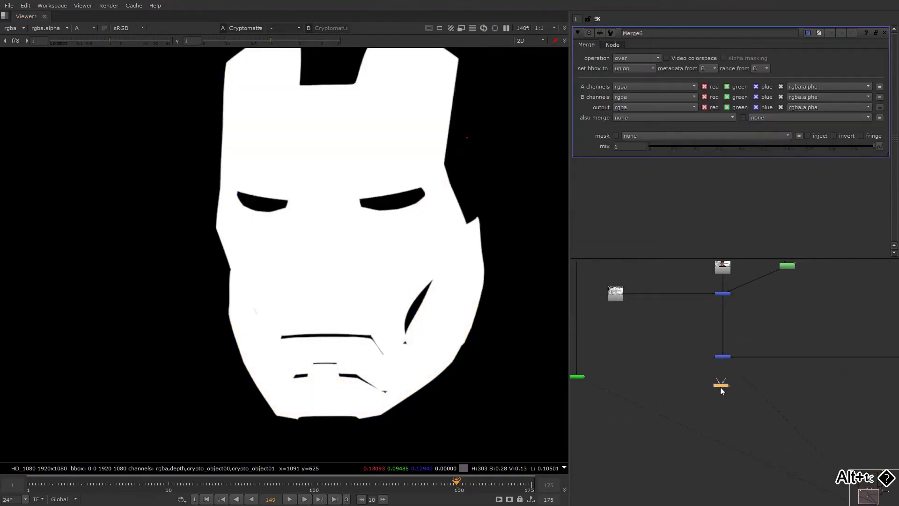
drag(721, 361, 723, 358)
scroll(655, 370, down, 2)
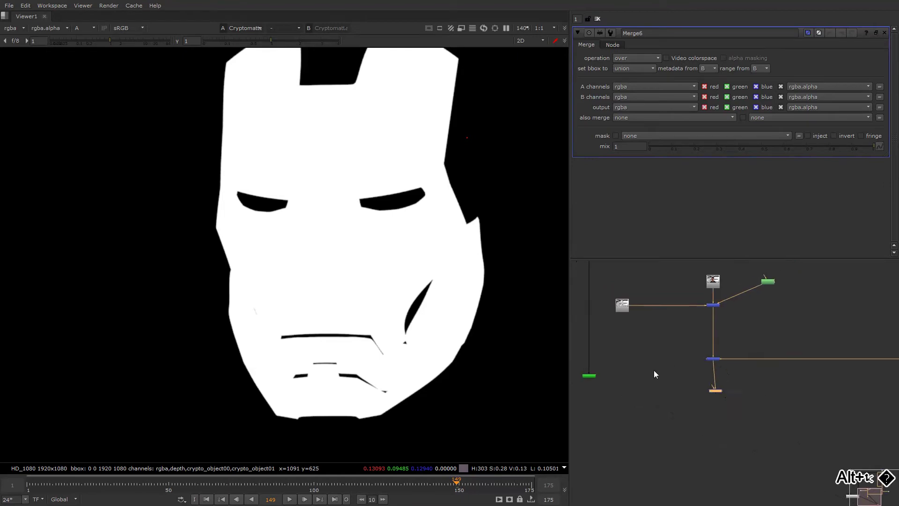
Attach an Invert node to the Cryptomatte's output and view the inverted matte
alt+drag(654, 370, 667, 362)
scroll(659, 367, up, 4)
click(648, 366)
alt+drag(608, 358, 637, 355)
double_click(639, 351)
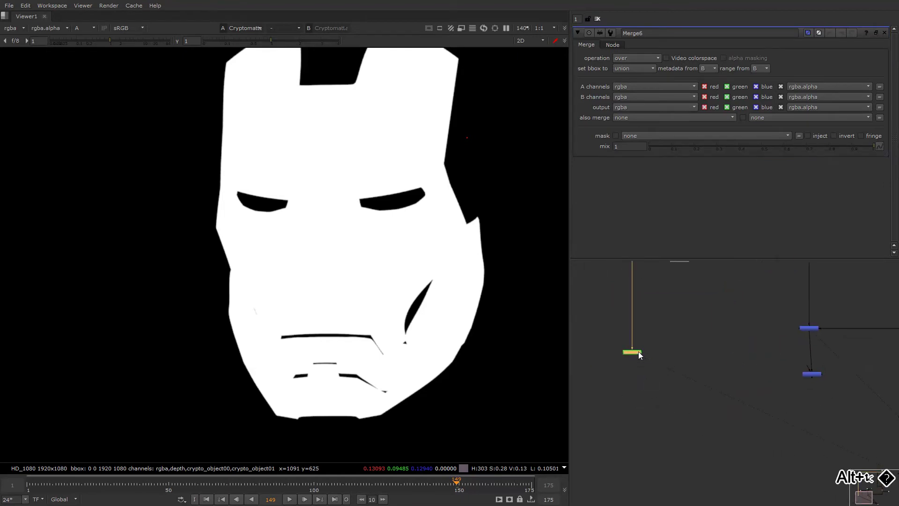
key(Tab)
text(ib)
click(677, 320)
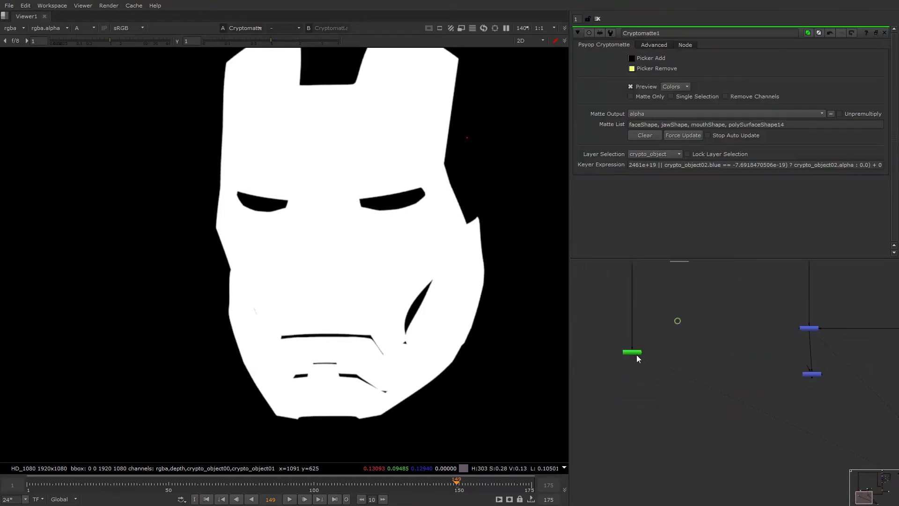
scroll(637, 355, up, 4)
click(691, 336)
key(Tab)
text(inv)
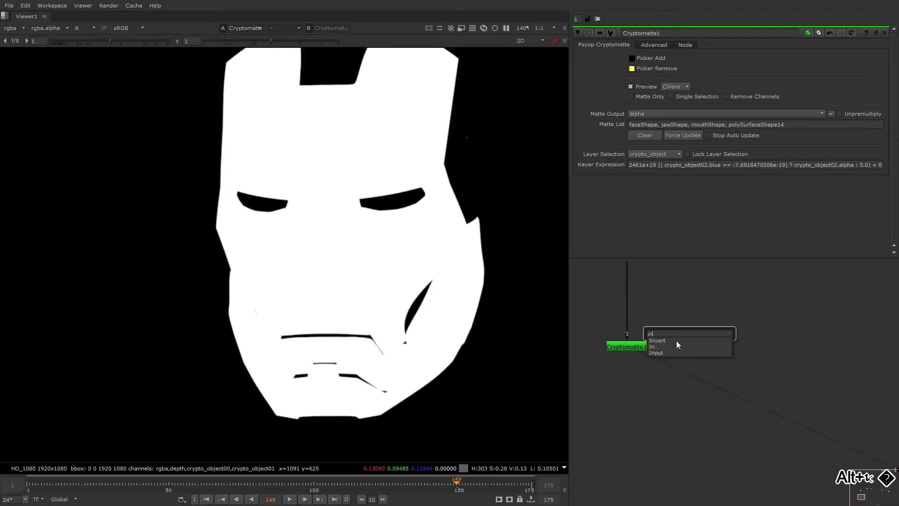
key(Return)
drag(728, 324, 644, 346)
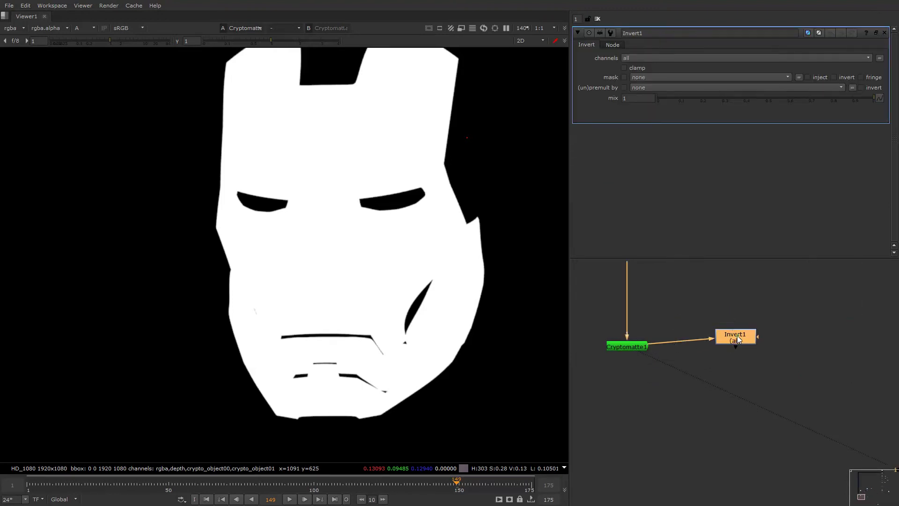
key(1)
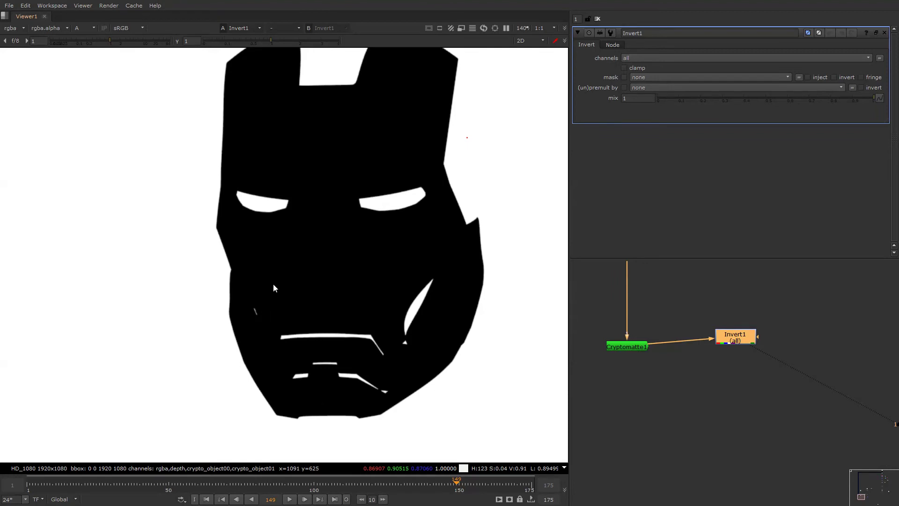
scroll(718, 322, down, 4)
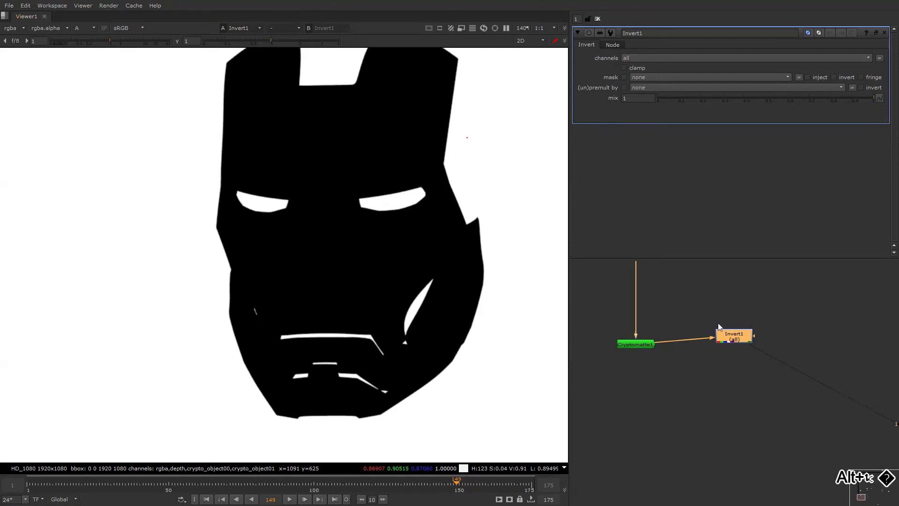
Merge the Cryptomatte with its inverted version using the mask operation
click(729, 364)
key(m)
drag(730, 360, 655, 336)
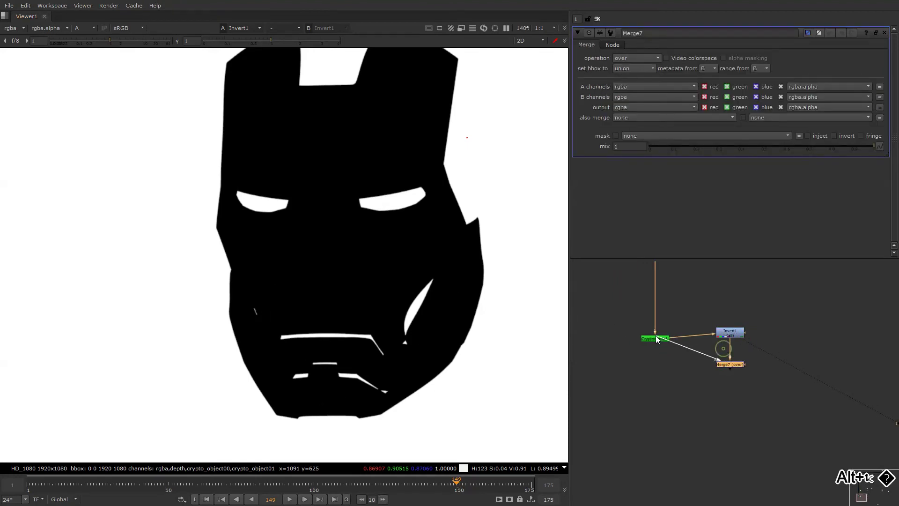
click(637, 58)
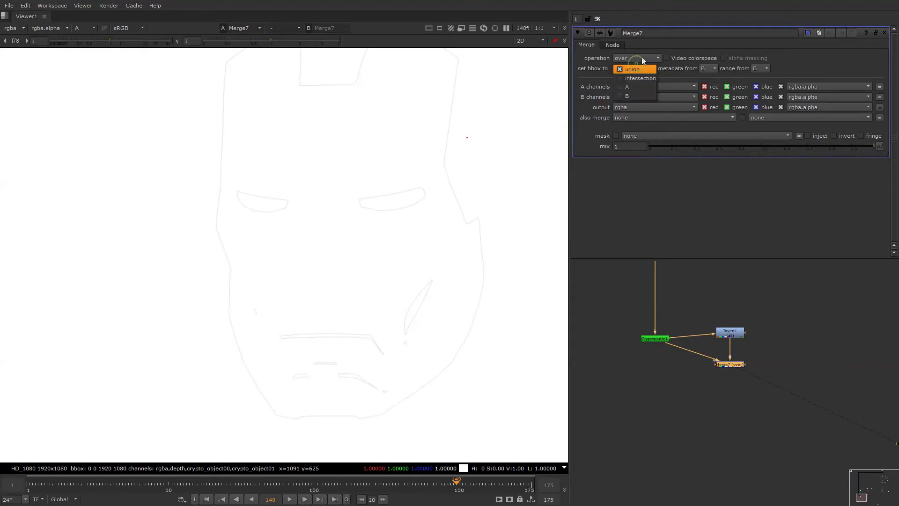
click(632, 140)
scroll(691, 339, up, 4)
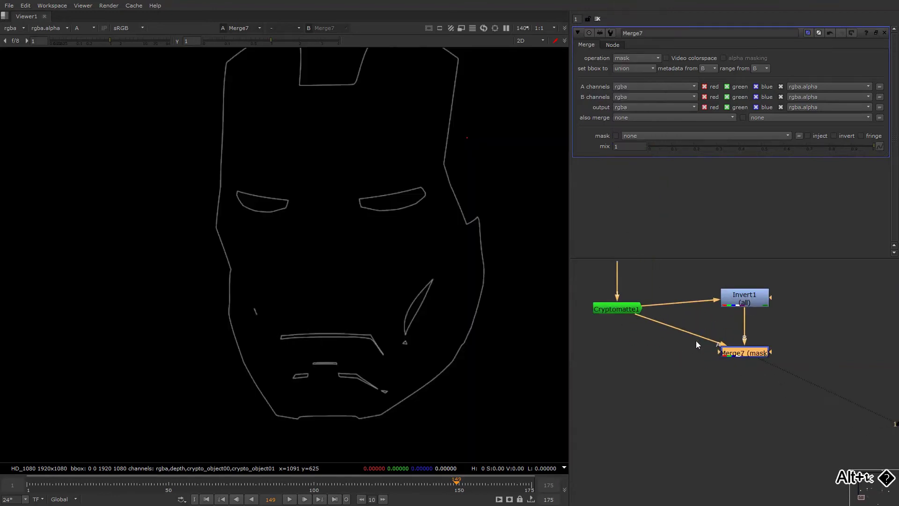
Insert a FilterErode between the Cryptomatte and the mask Merge and set its size to -7.5
click(706, 329)
click(745, 355)
click(701, 324)
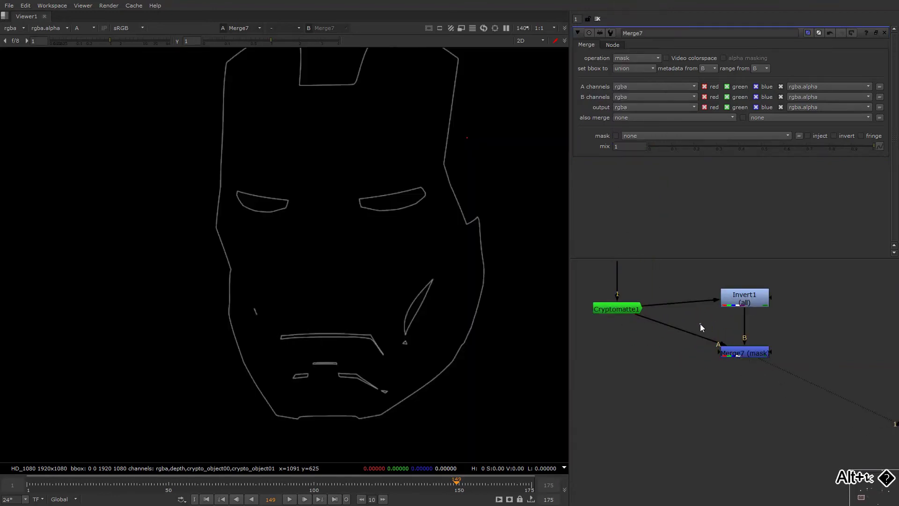
key(Tab)
text(er)
click(692, 339)
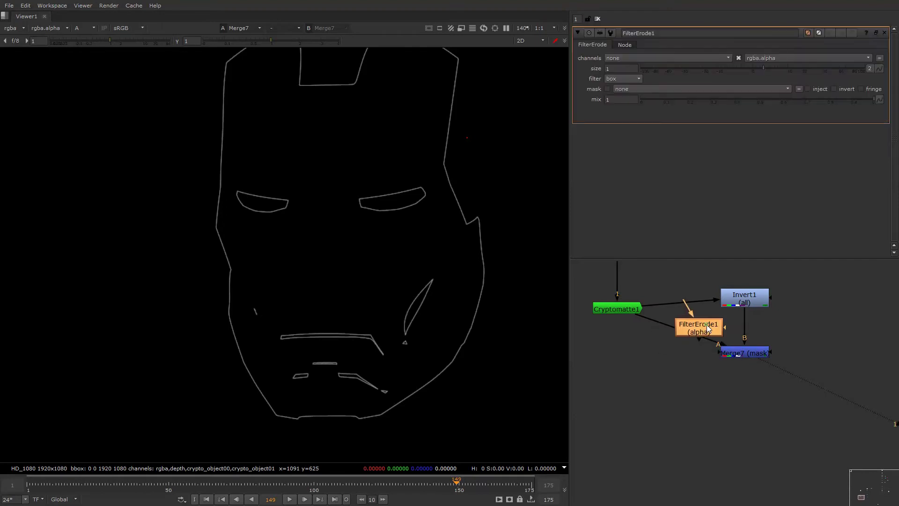
drag(706, 324, 695, 330)
drag(752, 66, 722, 81)
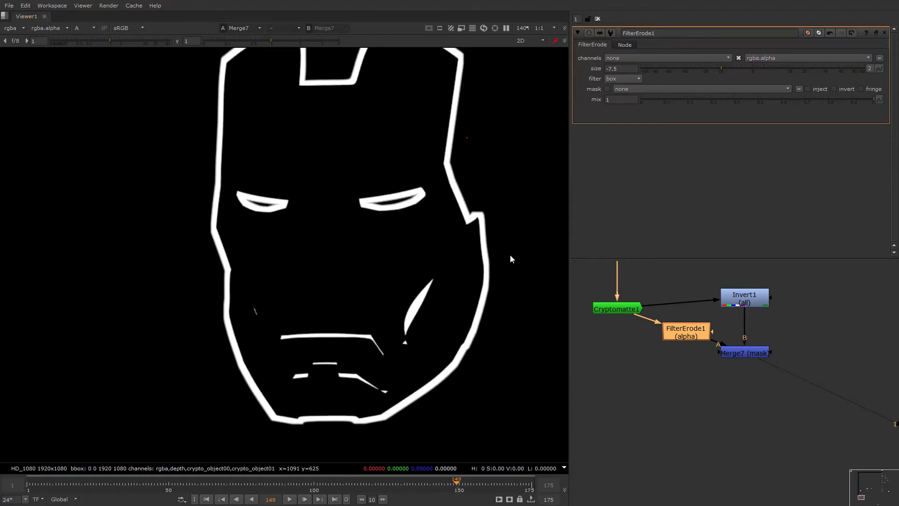
View the Invert again and delete the mask Merge and the FilterErode
middle_drag(733, 338, 699, 334)
click(700, 313)
key(1)
click(706, 346)
key(Delete)
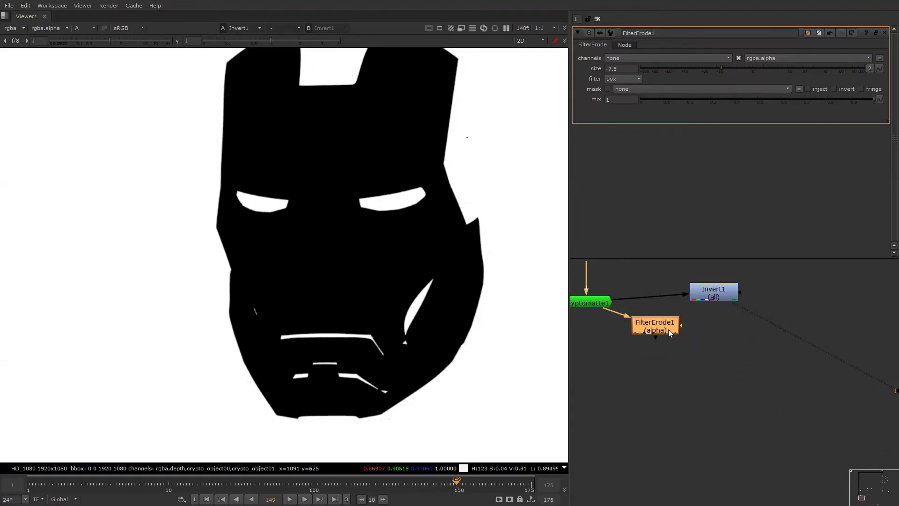
key(Delete)
middle_drag(673, 304, 693, 364)
scroll(704, 367, down, 3)
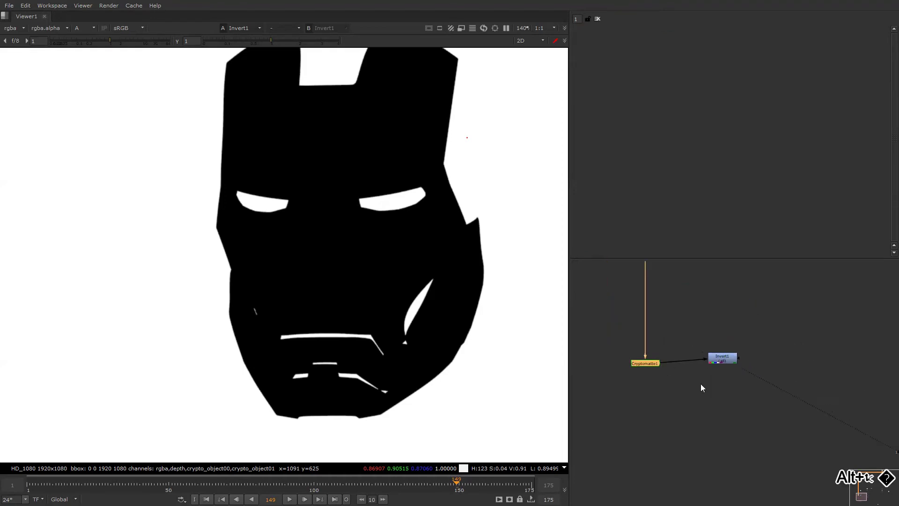
click(699, 382)
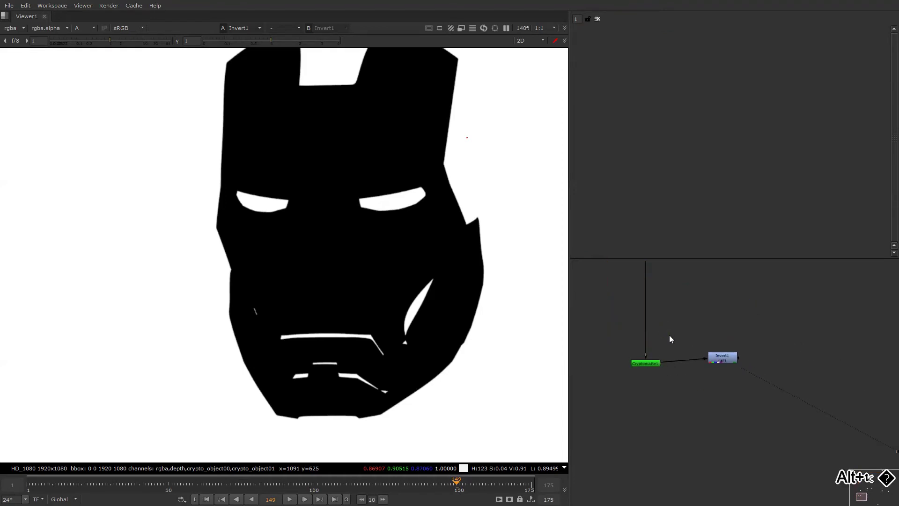
Add a new Merge beside the Invert and connect its B input to the original footage
scroll(669, 335, down, 1)
drag(669, 333, 681, 322)
scroll(724, 323, down, 4)
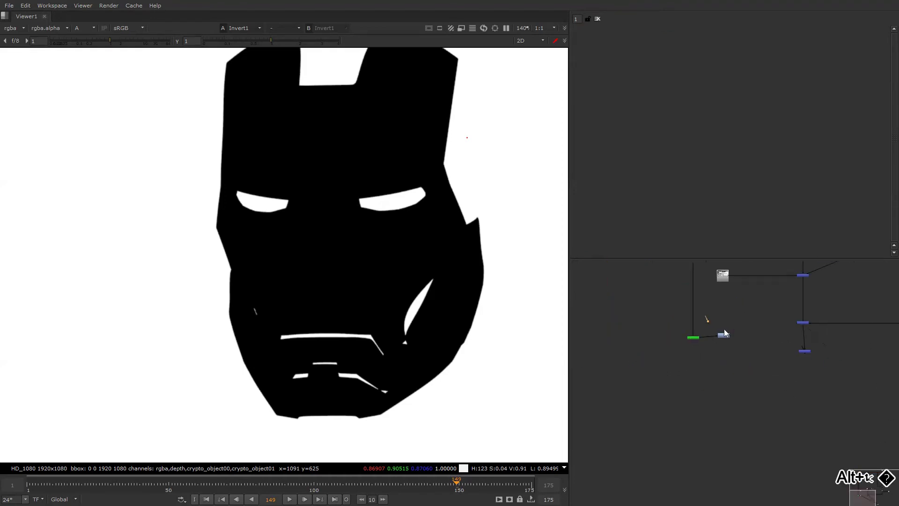
middle_drag(784, 335, 747, 324)
scroll(747, 323, up, 3)
middle_drag(656, 316, 713, 373)
key(m)
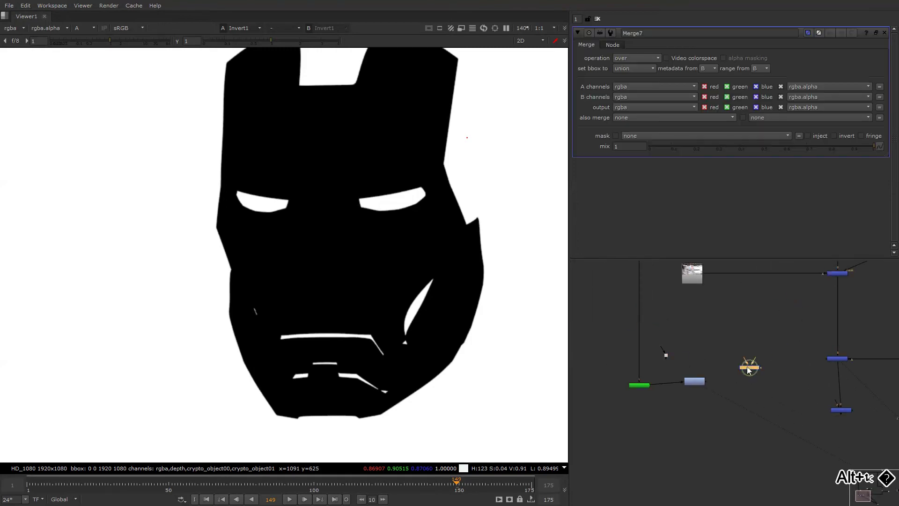
drag(749, 364, 776, 309)
Connect the new Merge's A input to the Invert, view it, and set its operation to mask
middle_drag(723, 400, 718, 315)
scroll(692, 359, up, 3)
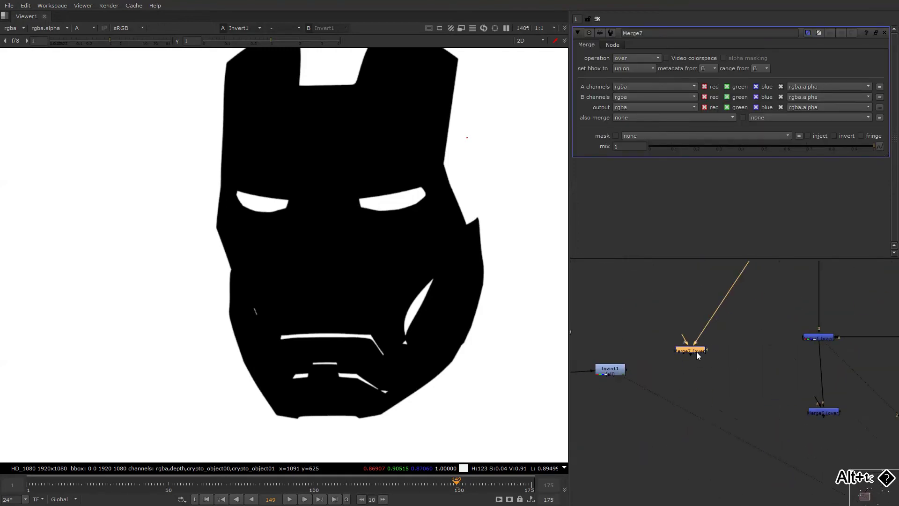
drag(696, 350, 619, 374)
key(1)
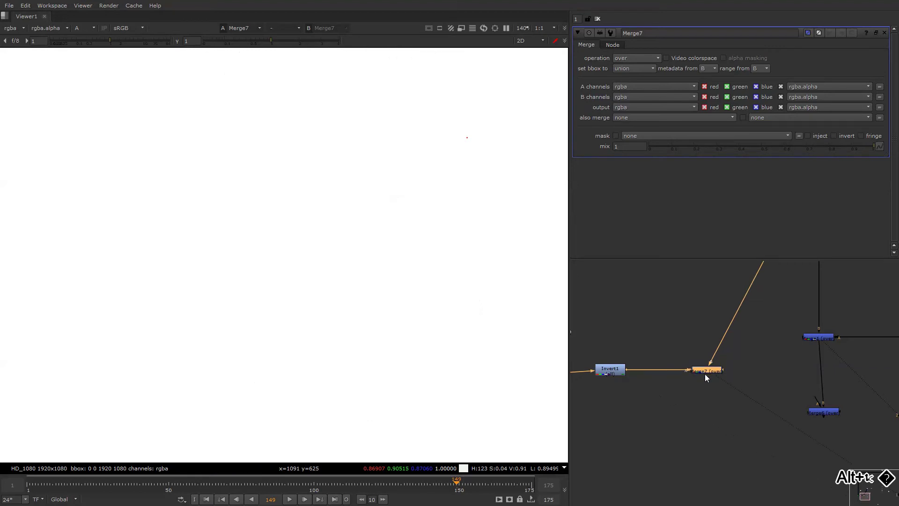
click(634, 58)
click(633, 140)
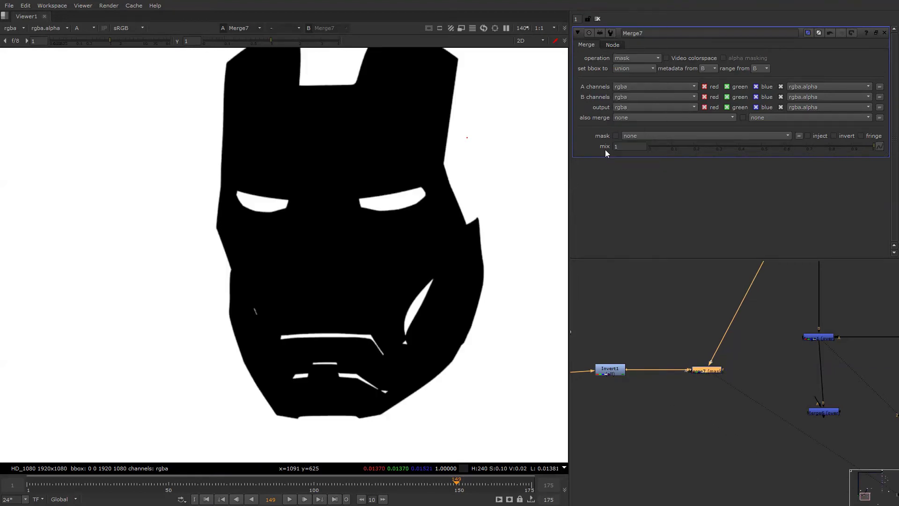
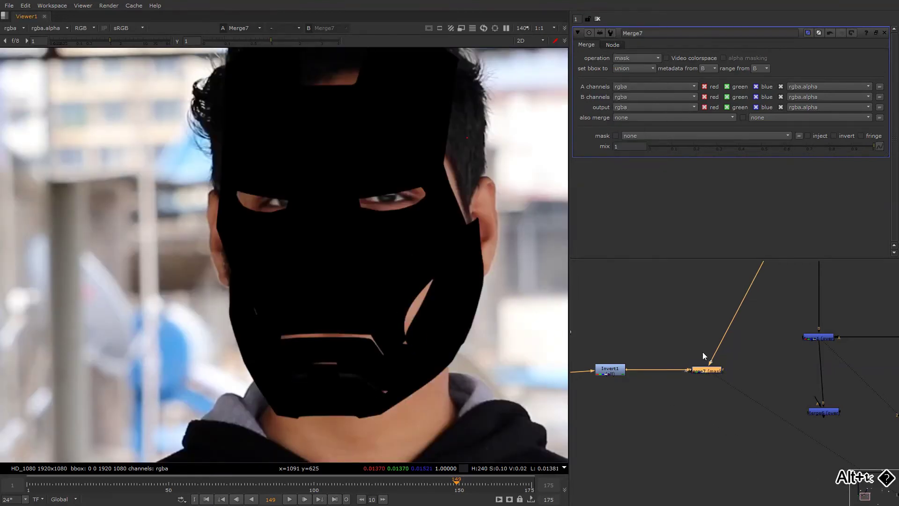
Feed the masked footage into the A input of the Merge below the helmet composite and view the result
click(707, 368)
key(shift+x)
key(shift+x)
scroll(699, 374, down, 2)
middle_drag(724, 388, 675, 365)
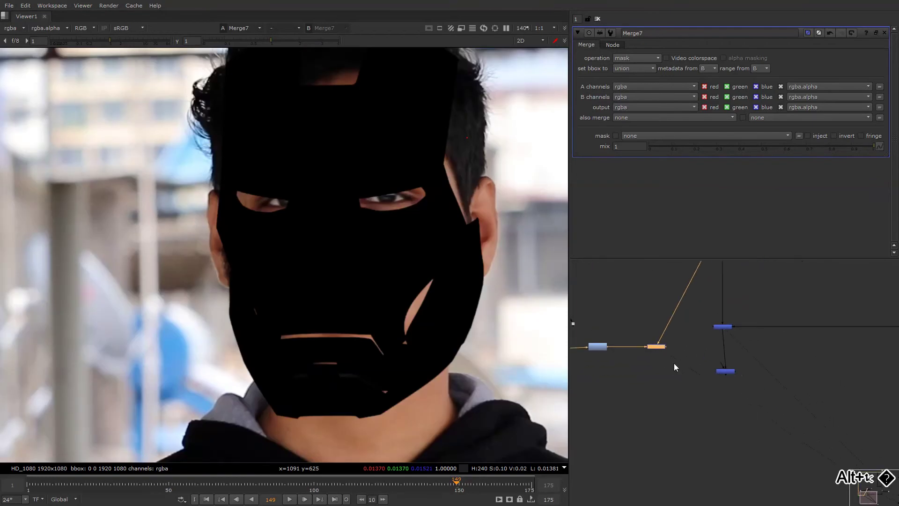
scroll(698, 369, up, 2)
mouse_move(735, 362)
mouse_down()
mouse_move(646, 339)
mouse_move(732, 355)
mouse_up()
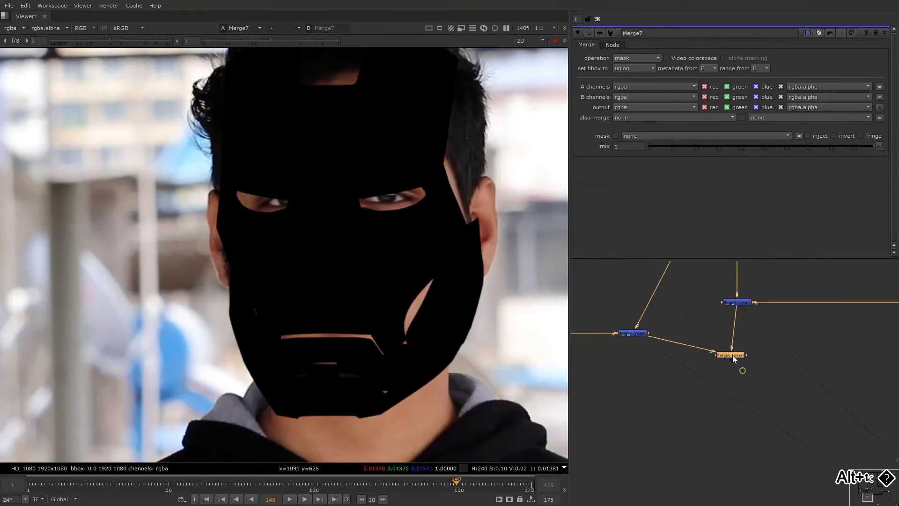
key(1)
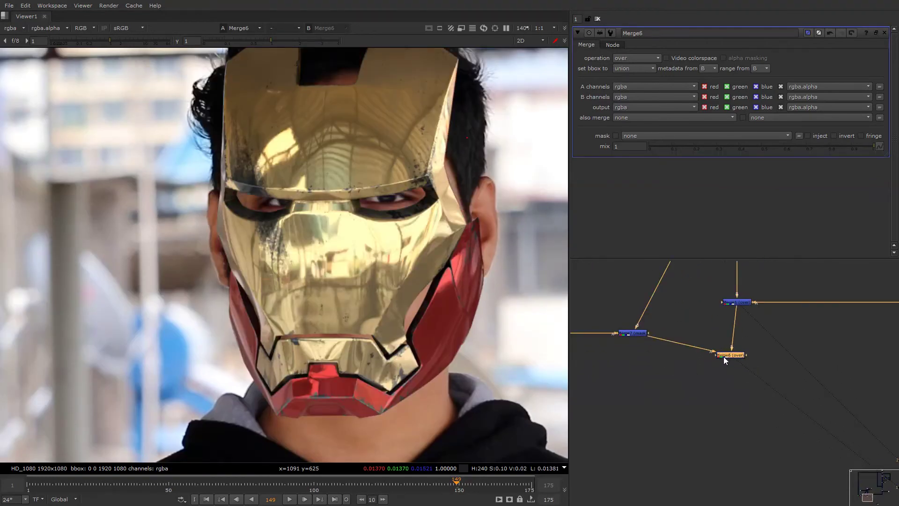
Compare the outputs of the original footage, the Invert, the helmet composite and the final Merge
middle_drag(703, 339, 720, 358)
click(652, 351)
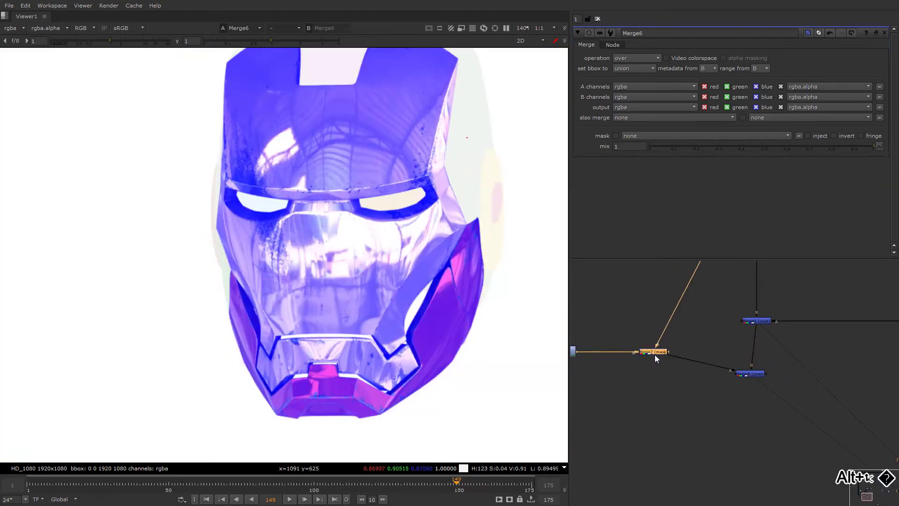
alt+middle_drag(655, 355, 679, 409)
scroll(706, 356, up, 4)
click(737, 325)
key(1)
middle_drag(697, 363, 696, 316)
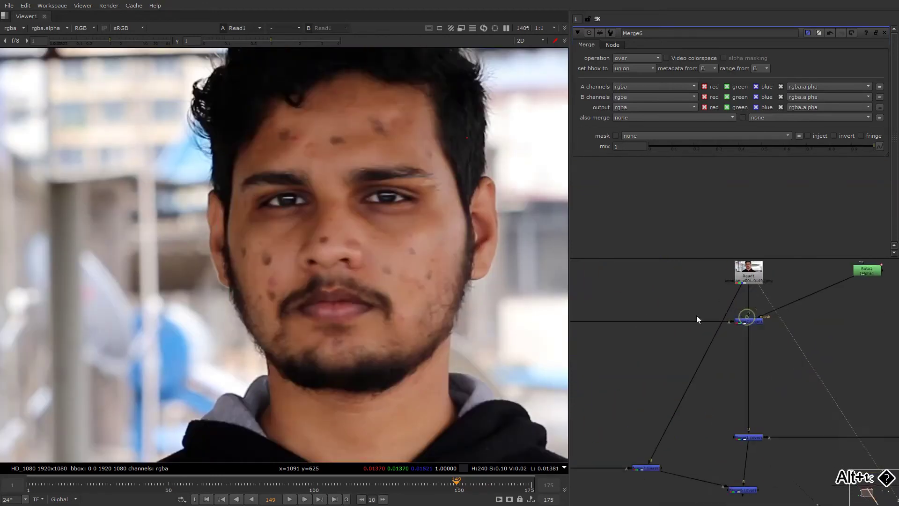
middle_drag(655, 435, 681, 341)
click(653, 348)
key(1)
drag(724, 323, 800, 346)
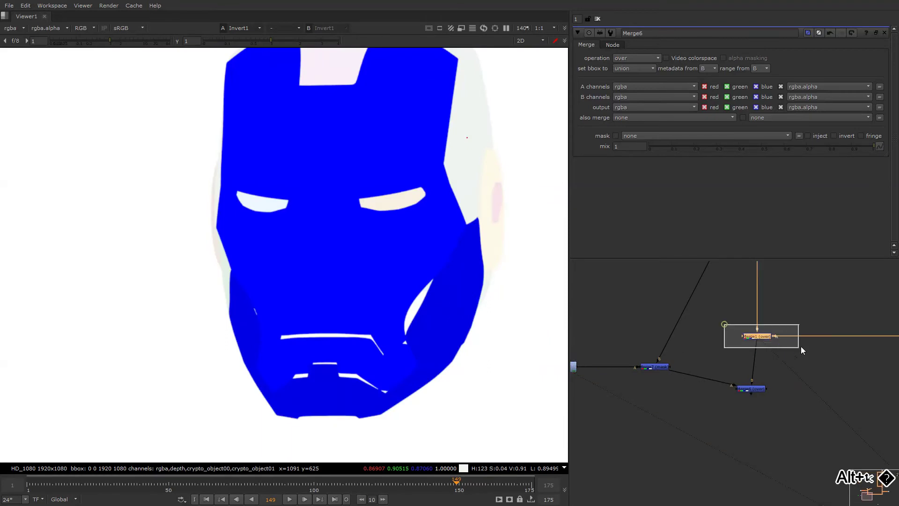
key(1)
middle_drag(747, 346, 703, 329)
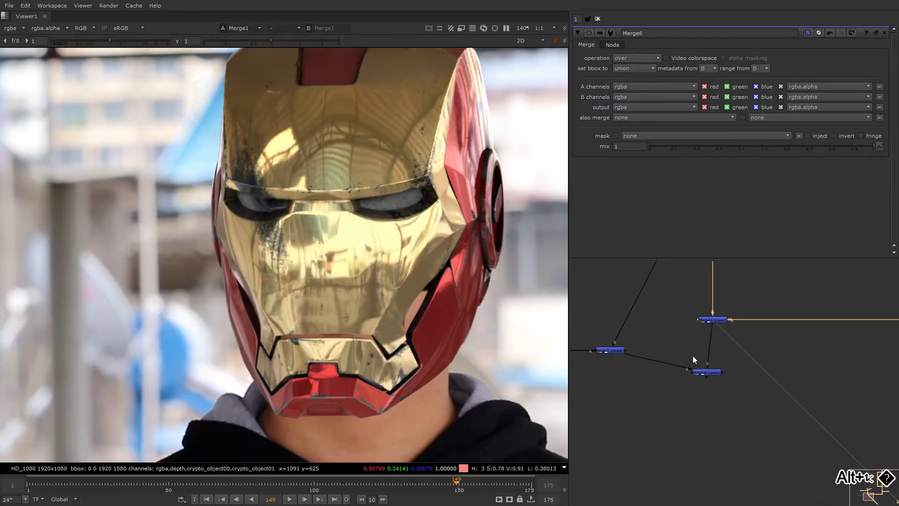
scroll(684, 356, up, 2)
drag(672, 359, 732, 359)
key(1)
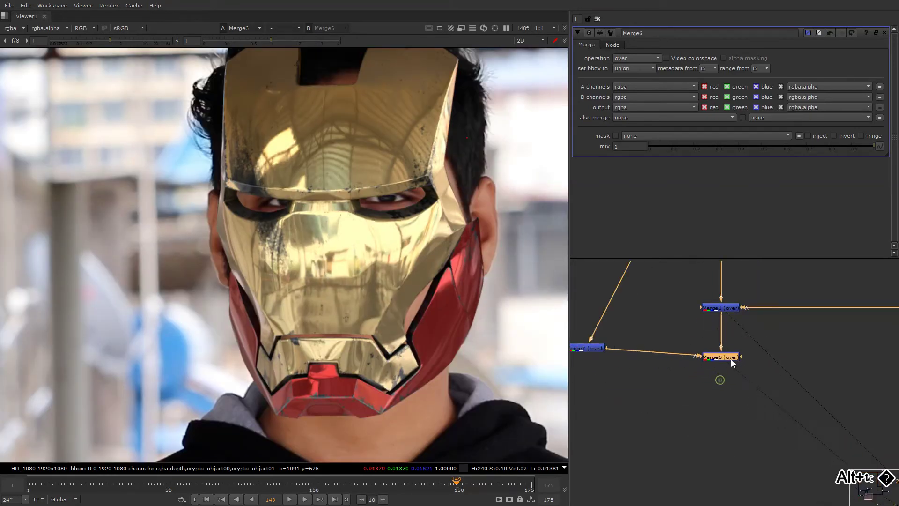
middle_drag(674, 323, 699, 332)
Add a Roto node and draw a closed Bezier shape around the helmet's lower face, covering the cheek gaps and mouth
click(694, 329)
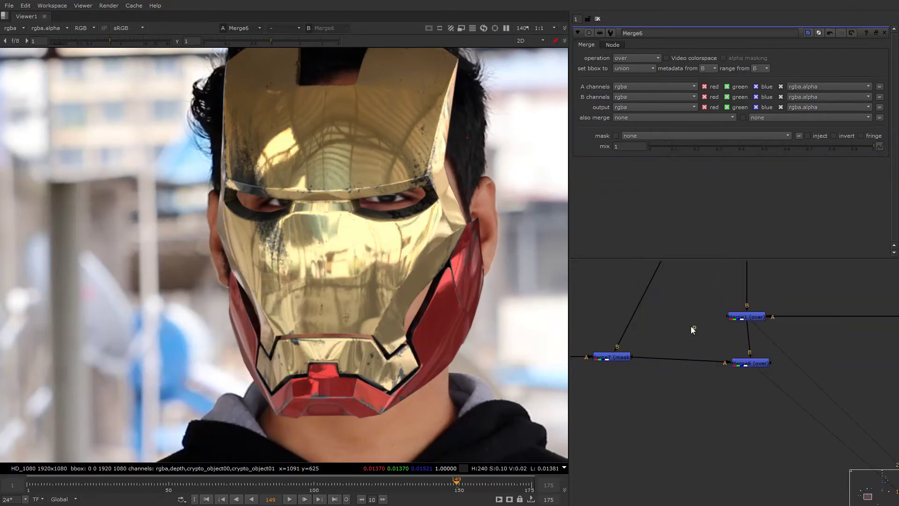
key(o)
middle_drag(369, 302, 404, 290)
click(268, 278)
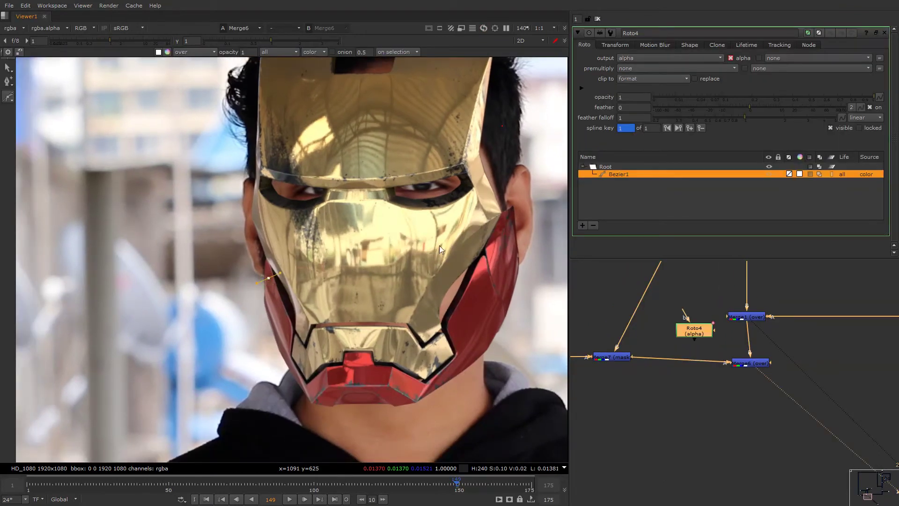
click(476, 247)
click(488, 264)
click(490, 297)
click(462, 344)
click(432, 379)
click(411, 380)
click(352, 370)
click(296, 340)
click(269, 278)
drag(269, 278, 277, 269)
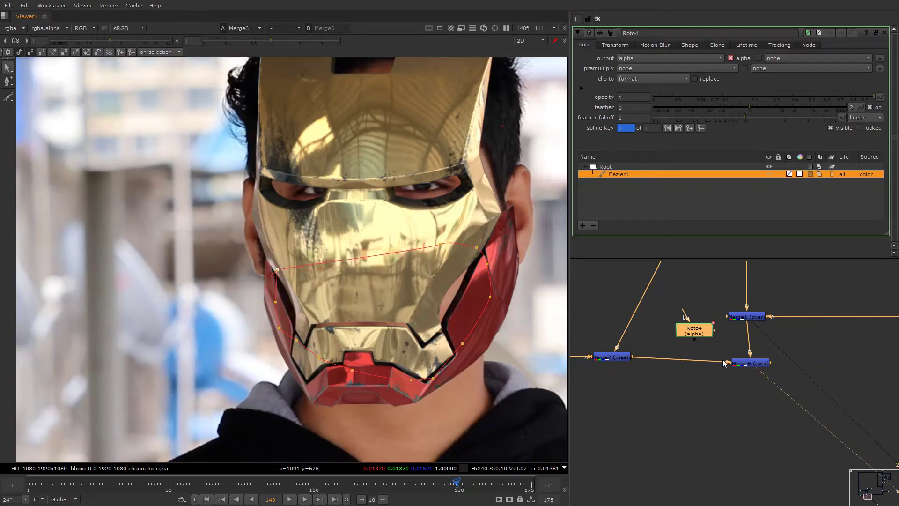
Connect the final Merge's mask input to the lower-face Roto and toggle the Merge to compare the result
drag(768, 365, 693, 332)
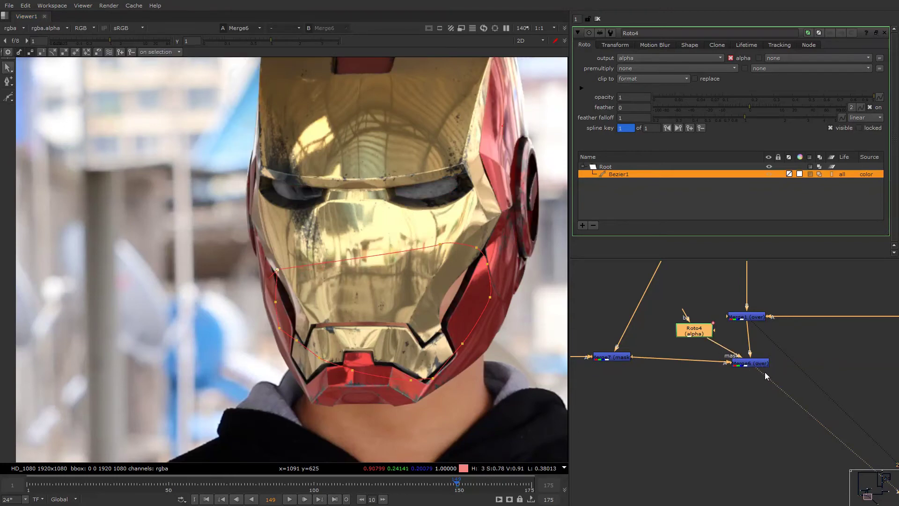
click(757, 366)
key(d)
key(d)
key(d)
key(d)
key(d)
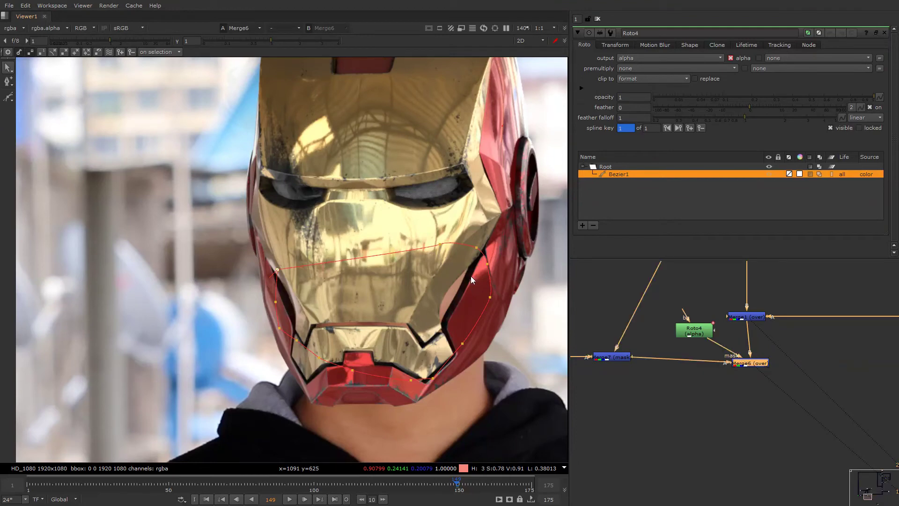
key(d)
Hide the viewer overlay, fit the full frame and check the composite's individual colour channels
right_click(497, 178)
click(498, 180)
key(f)
key(r)
key(g)
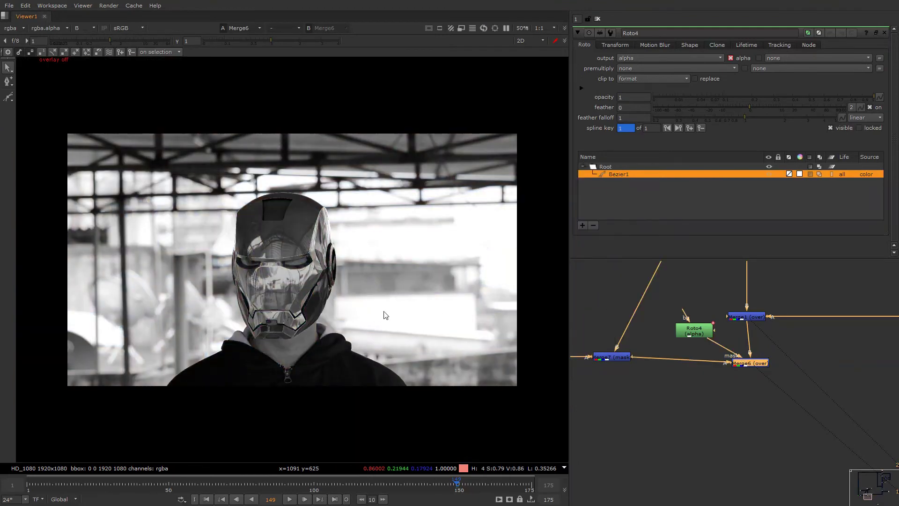
key(b)
key(b)
Add a Grade after the Merge that masks the footage and set its gain to 0.09
middle_drag(301, 291, 412, 275)
scroll(747, 340, down, 3)
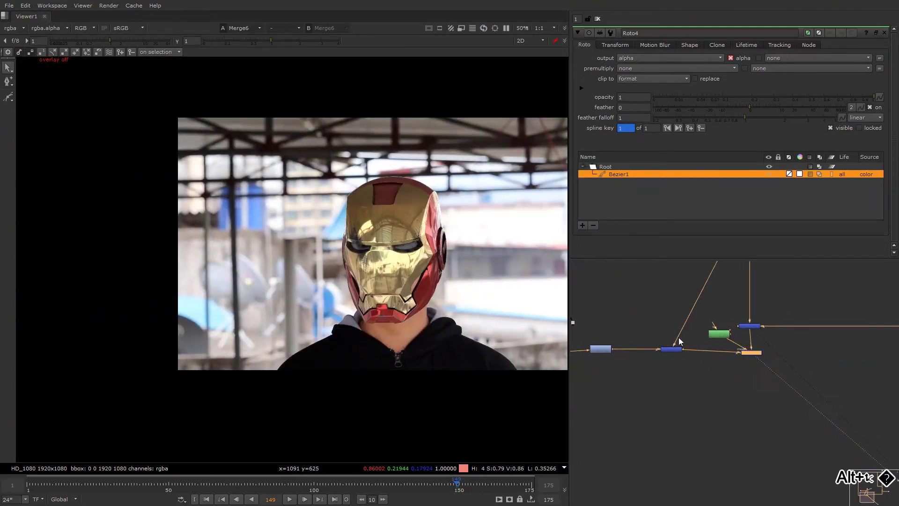
scroll(678, 343, up, 3)
click(687, 352)
key(g)
drag(735, 103, 684, 106)
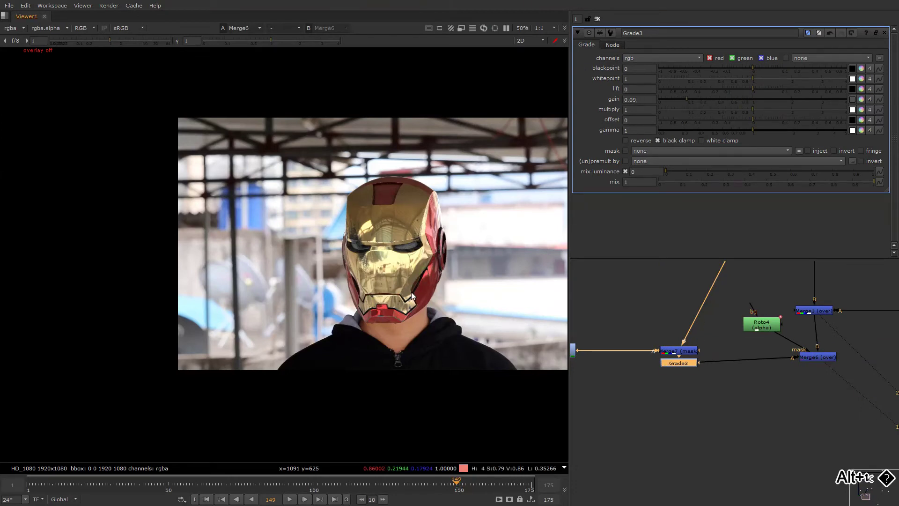
Space the masking Merge away from its Grade, align the final Merge, and toggle the helmet Merge to compare the cheek gap
alt+middle_drag(411, 291, 453, 252)
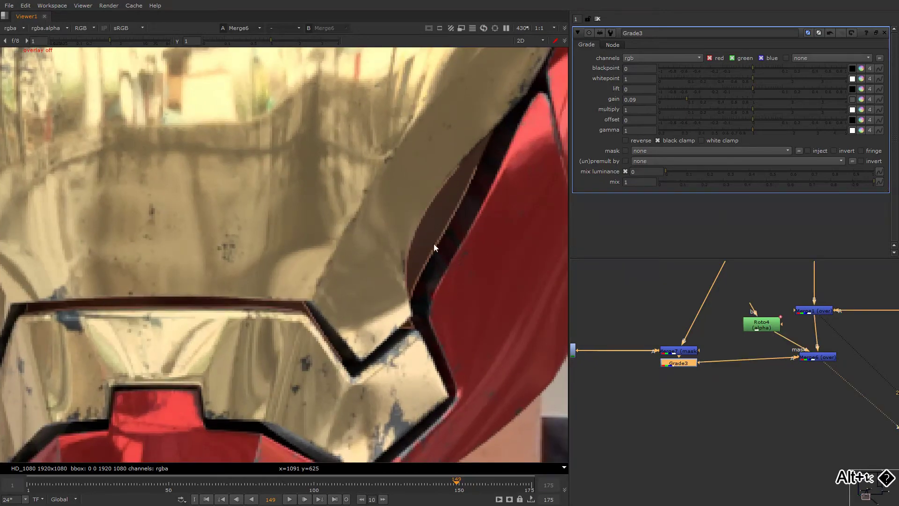
middle_drag(698, 310, 657, 311)
drag(648, 354, 648, 328)
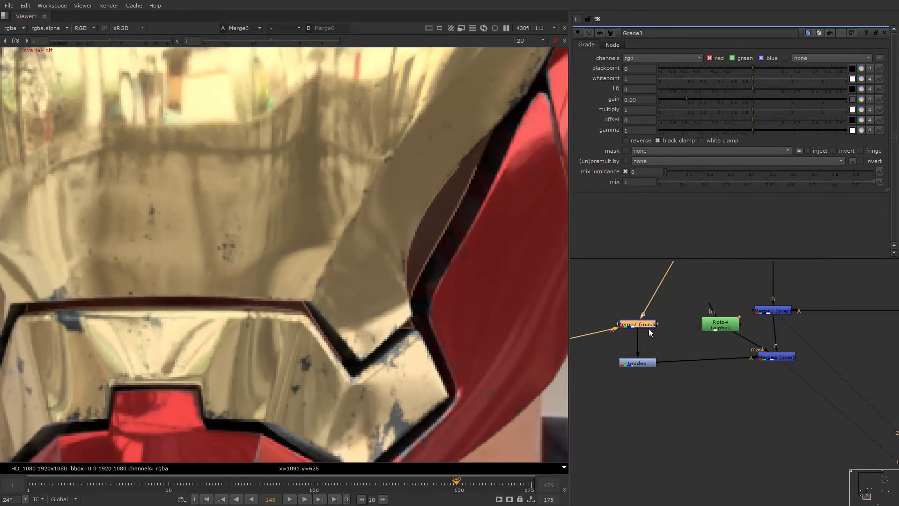
drag(777, 357, 778, 358)
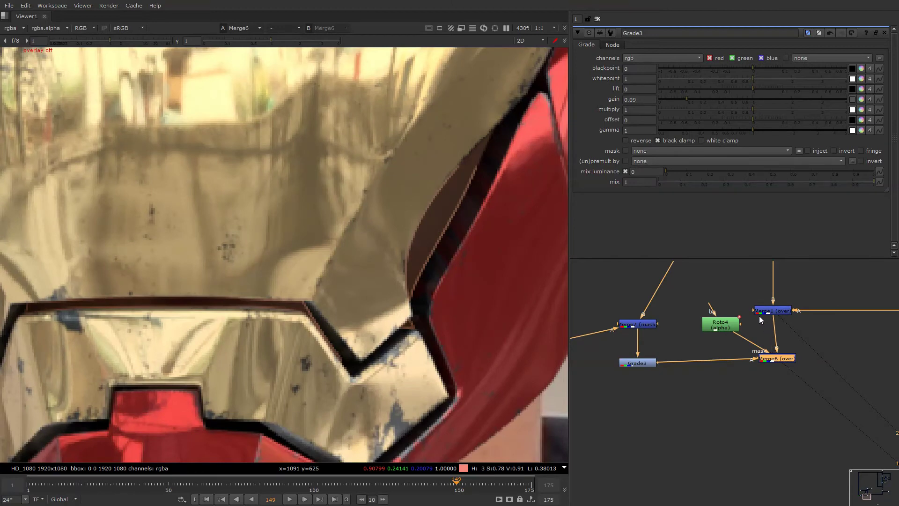
click(773, 311)
key(d)
key(d)
Insert a Grade above the helmet Merge, add a spare Roto beside it, and connect the Grade's mask to the existing lower-face Roto
middle_drag(767, 299, 750, 372)
alt+middle_drag(749, 372, 728, 334)
middle_drag(727, 333, 741, 349)
middle_drag(741, 348, 723, 326)
click(729, 333)
key(g)
drag(732, 335, 801, 327)
click(794, 329)
key(o)
click(754, 339)
alt+middle_drag(747, 343, 753, 343)
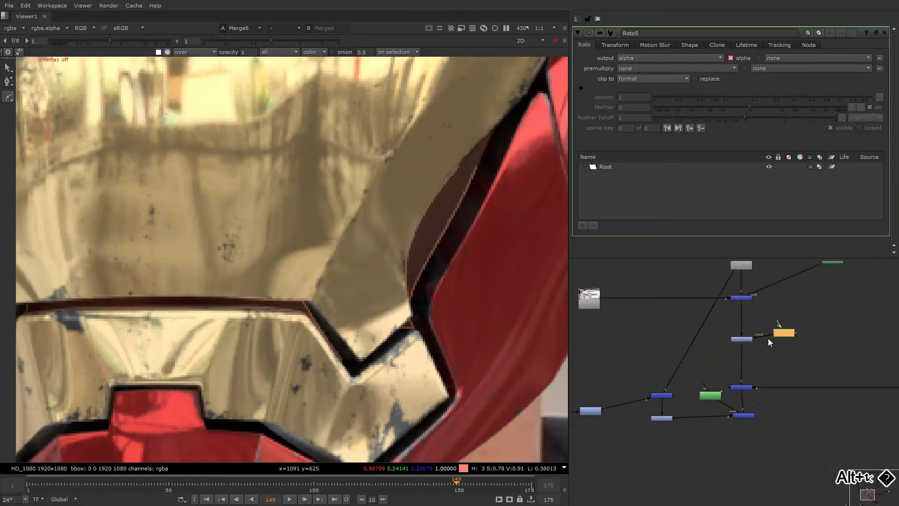
drag(768, 336, 692, 361)
Set the new Grade's gain to 0.065 and review the helmet with the viewer overlay hidden
click(747, 338)
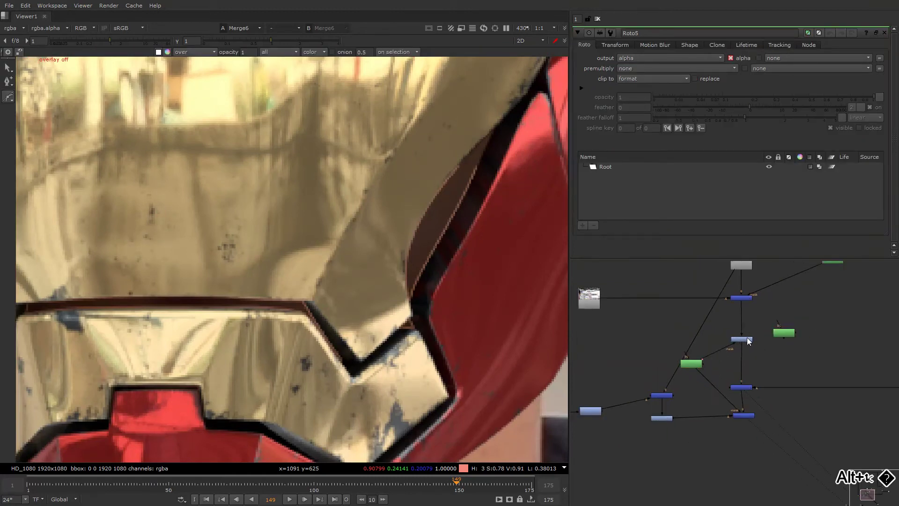
double_click(747, 339)
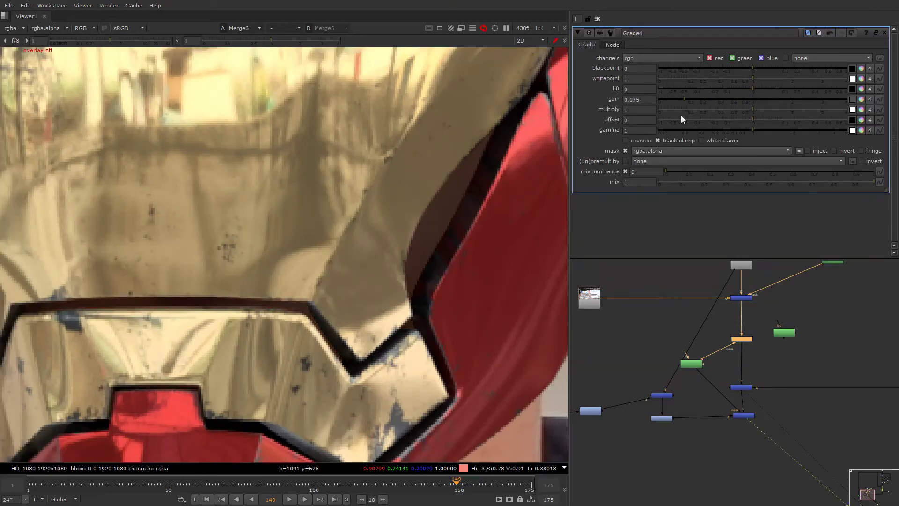
mouse_move(680, 115)
mouse_down()
mouse_move(713, 111)
mouse_move(667, 122)
mouse_up()
alt+middle_drag(385, 233, 360, 275)
alt+drag(398, 249, 462, 271)
right_click(472, 189)
click(471, 196)
Open the lower-face Roto and show its Bezier outline over the helmet
alt+middle_drag(685, 342, 693, 358)
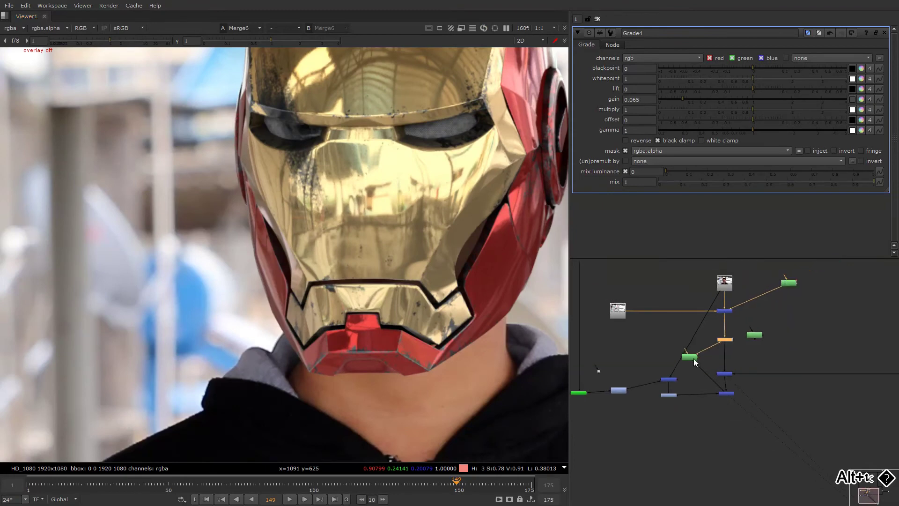
scroll(693, 358, up, 3)
drag(692, 357, 705, 355)
double_click(704, 354)
right_click(463, 216)
click(464, 217)
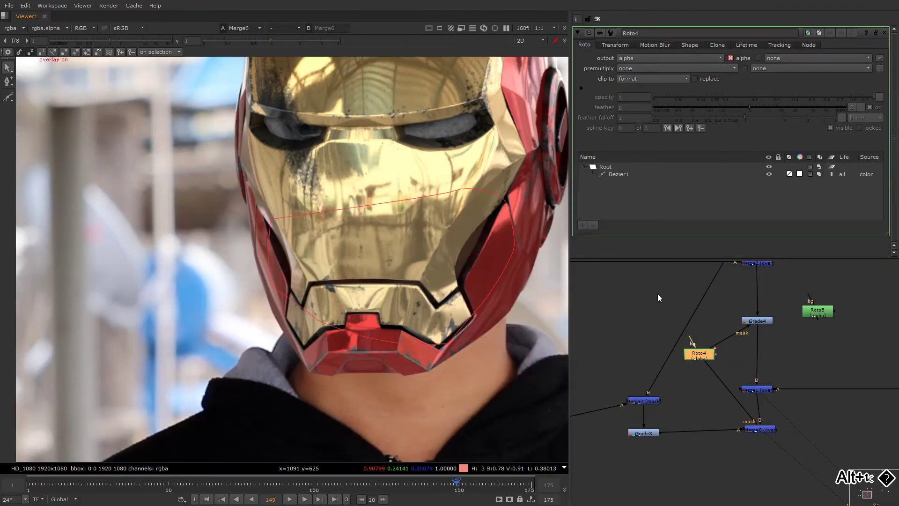
Reset the gain of the Grade masked by the Roto and lower it to 0.034
scroll(723, 332, down, 3)
double_click(744, 328)
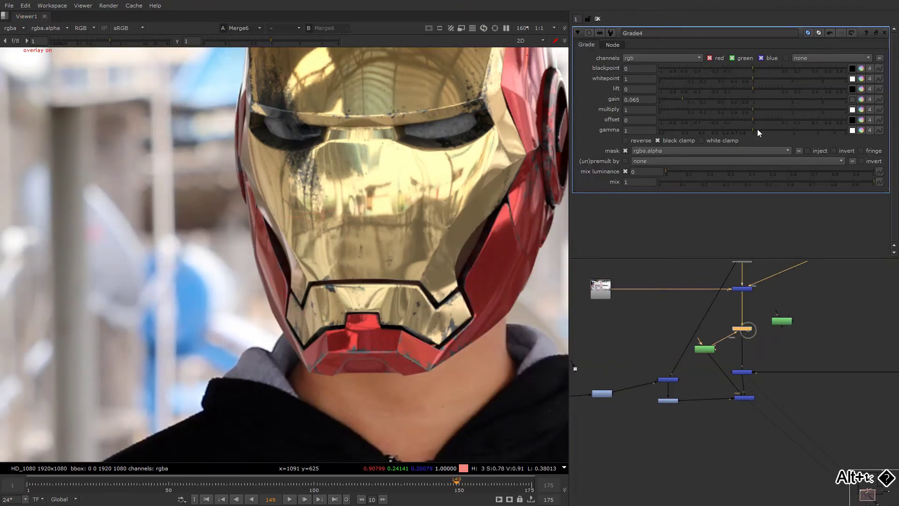
ctrl+click(707, 99)
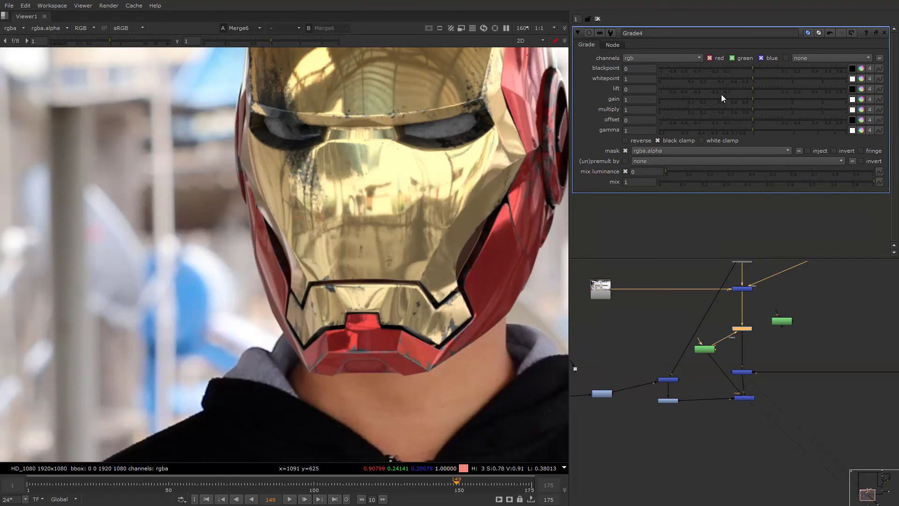
drag(721, 99, 676, 100)
Disable the Grade after the masked footage and add a ColorCorrect node below it
middle_drag(671, 411, 681, 381)
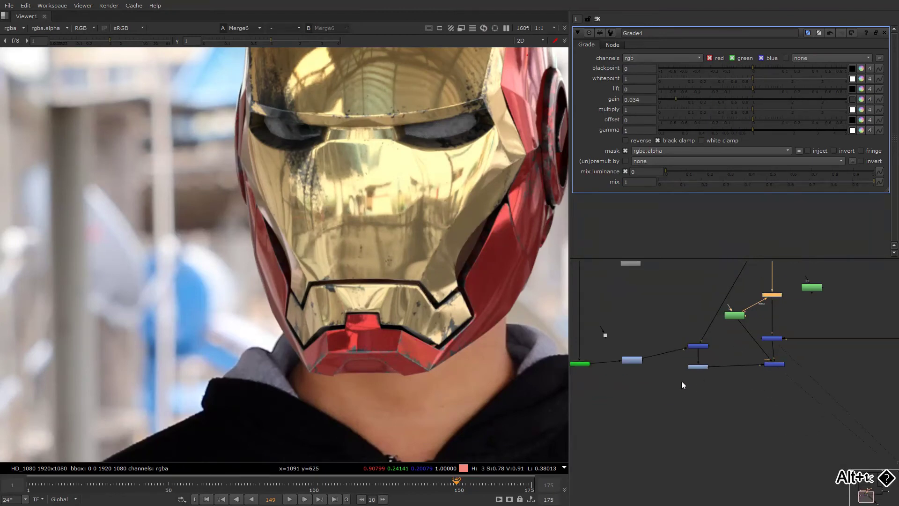
double_click(700, 365)
key(c)
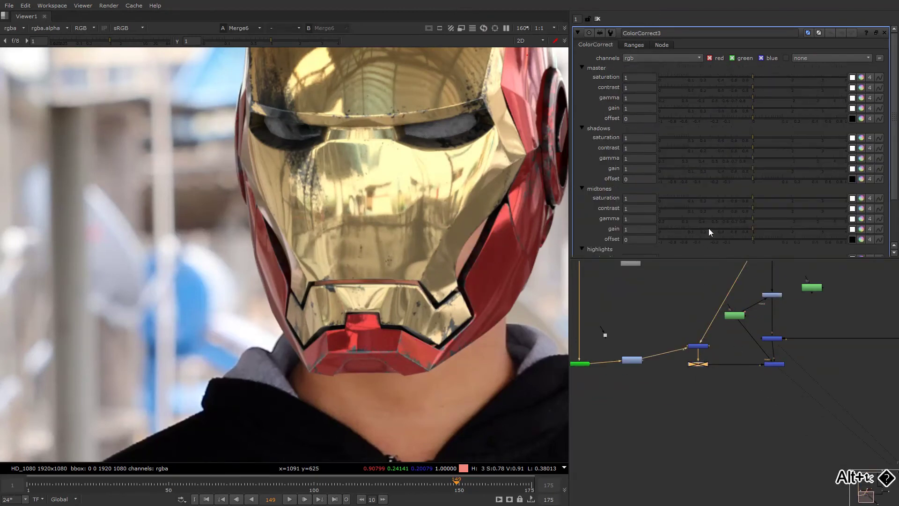
Set the ColorCorrect's master contrast to 2.18, gain to 0.034 and saturation to 0.78
drag(777, 88, 787, 88)
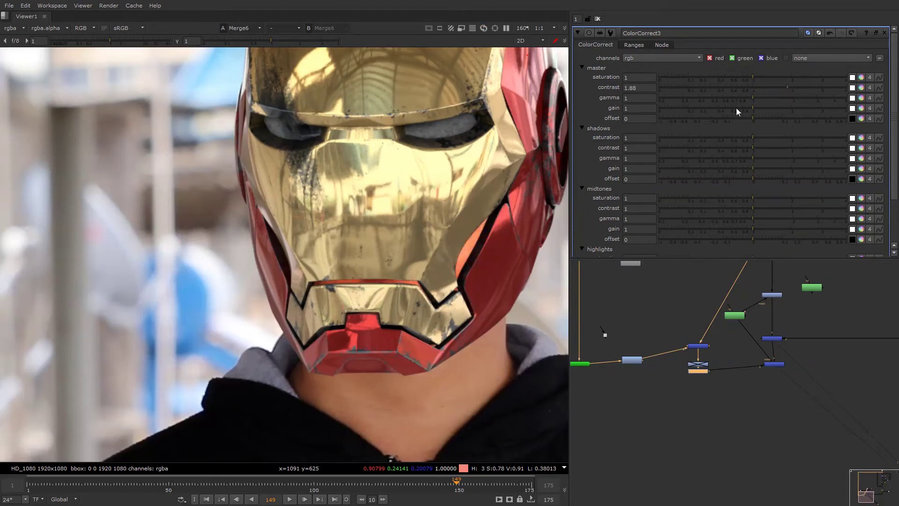
drag(736, 108, 684, 111)
click(798, 87)
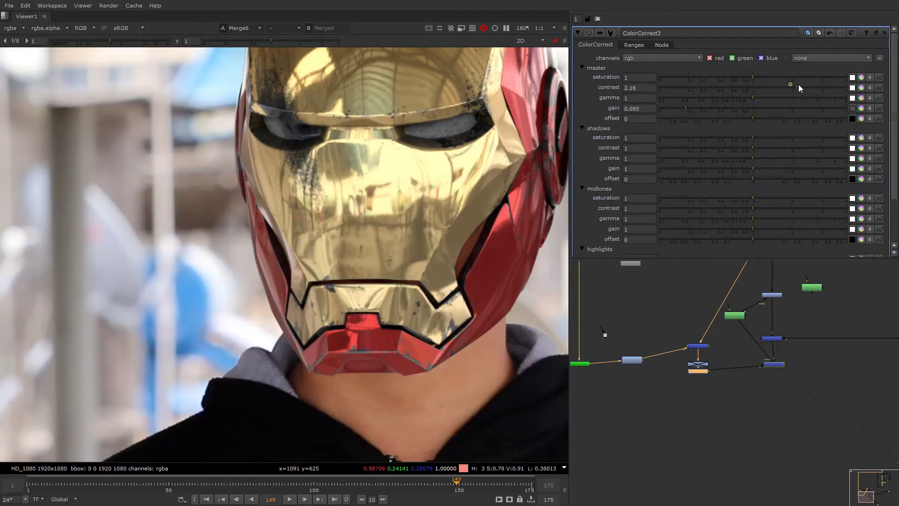
click(682, 109)
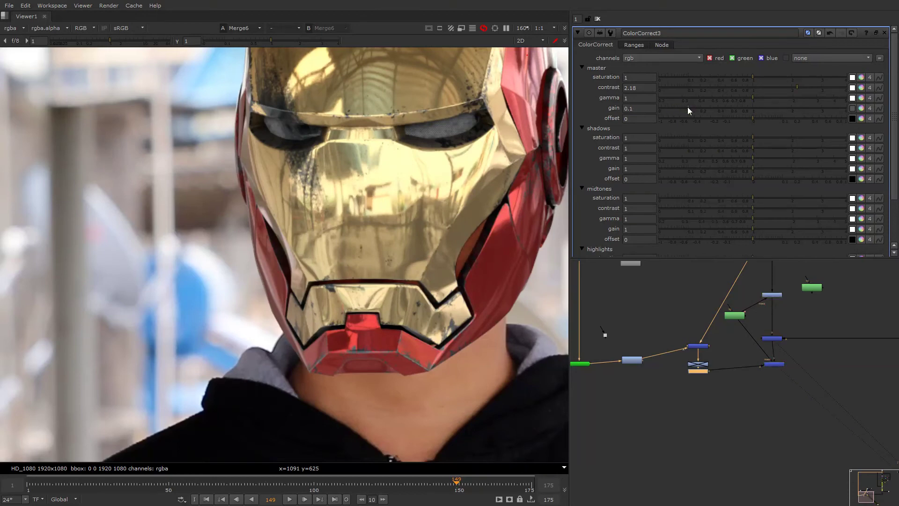
click(676, 108)
drag(674, 108, 676, 109)
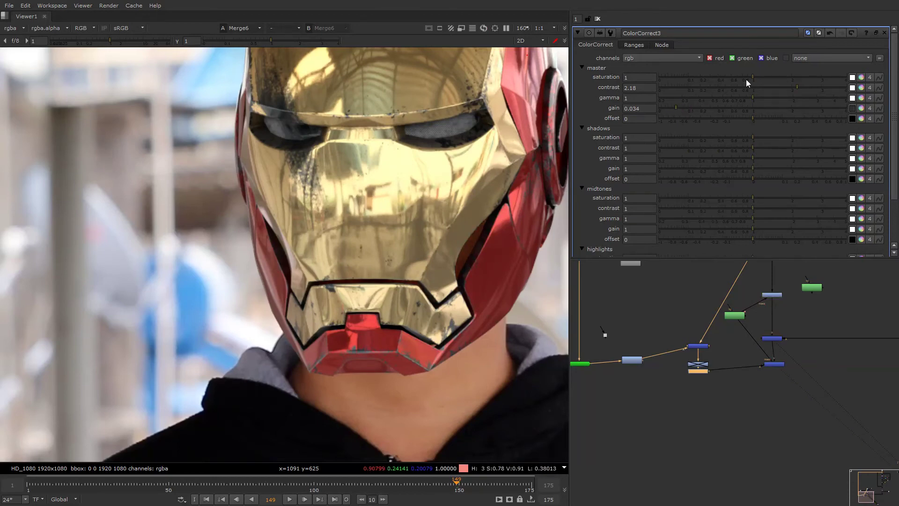
mouse_move(746, 80)
mouse_down()
mouse_move(723, 83)
mouse_move(741, 81)
mouse_up()
Open the final Merge and check the full frame's colour channels with the viewer overlay hidden
scroll(736, 383, up, 3)
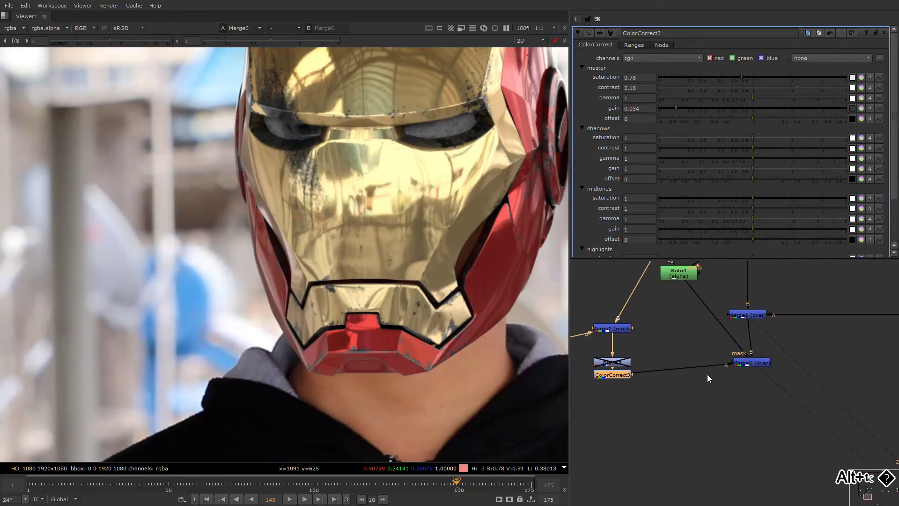
double_click(751, 364)
key(f)
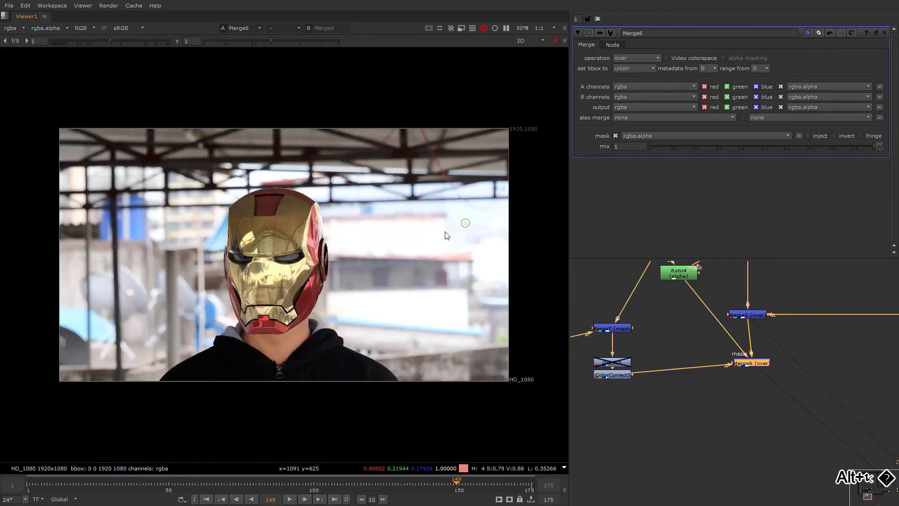
key(r)
key(g)
key(g)
right_click(418, 200)
click(432, 214)
View the original footage plate and switch back to the final Merge for comparison
scroll(655, 342, down, 5)
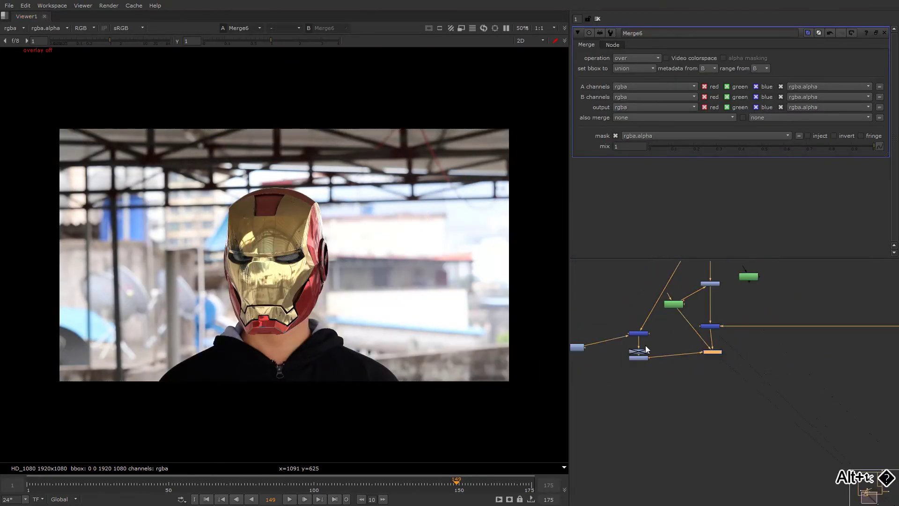
alt+drag(676, 319, 676, 390)
click(689, 328)
key(1)
scroll(691, 342, up, 5)
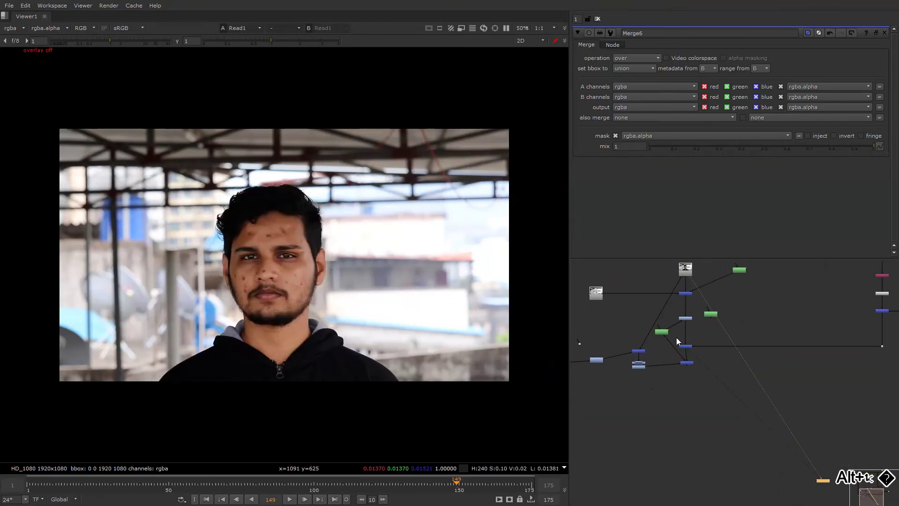
click(705, 370)
key(1)
middle_drag(335, 246, 373, 264)
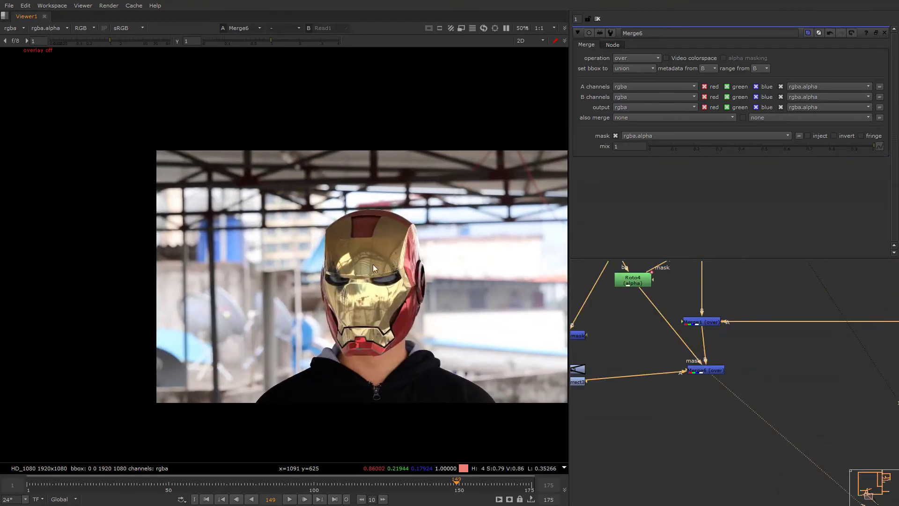
Raise the viewer gain to 64 and compare black levels between the original footage and the final composite around the face and chin
drag(99, 44, 181, 46)
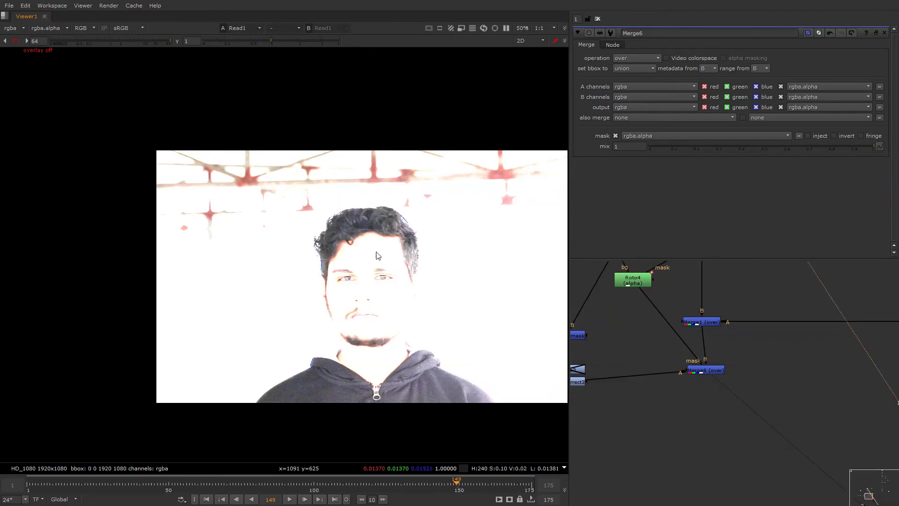
scroll(400, 269, up, 4)
key(2)
key(1)
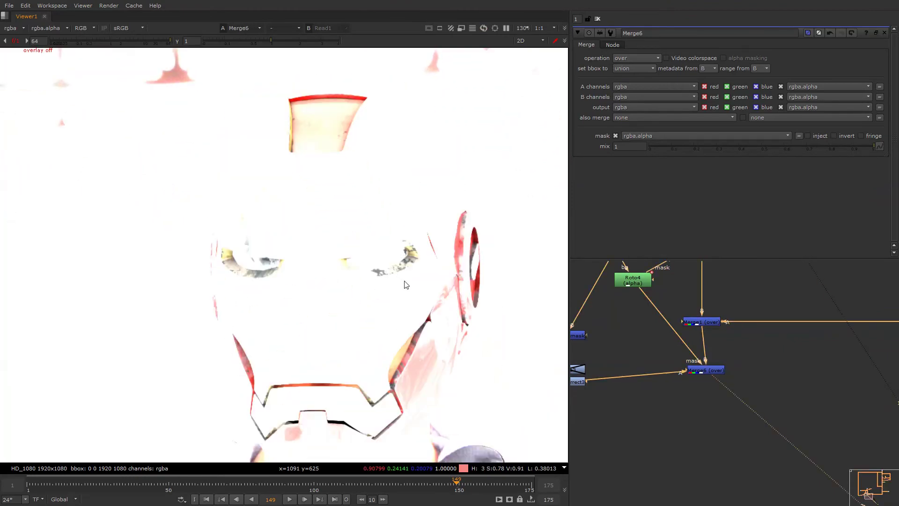
key(2)
key(1)
key(2)
drag(401, 92, 239, 246)
key(1)
key(2)
key(1)
key(2)
key(1)
middle_drag(354, 440, 377, 348)
key(2)
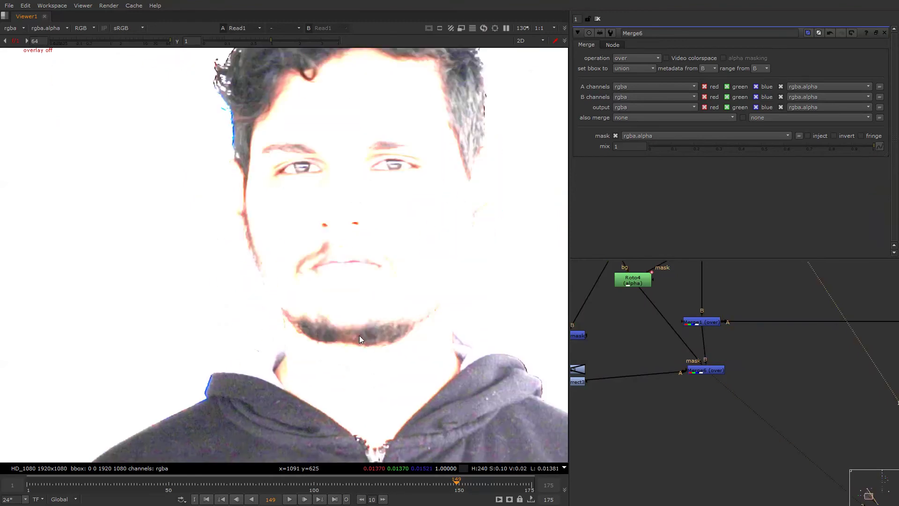
key(1)
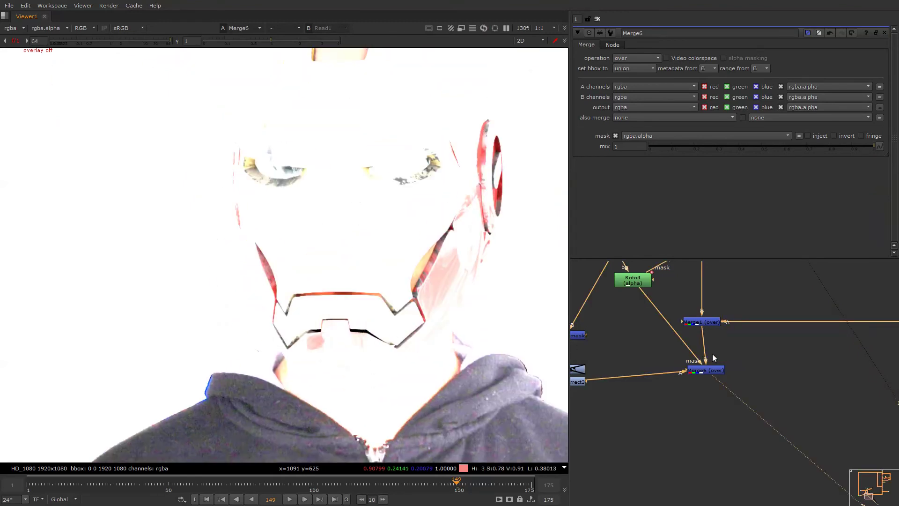
Trace the node graph between the final Merge and the helmet render branch, toggling the node fed by the matte image
alt+drag(772, 325, 619, 384)
scroll(620, 387, down, 5)
alt+drag(777, 320, 718, 336)
scroll(717, 335, up, 3)
drag(652, 345, 709, 373)
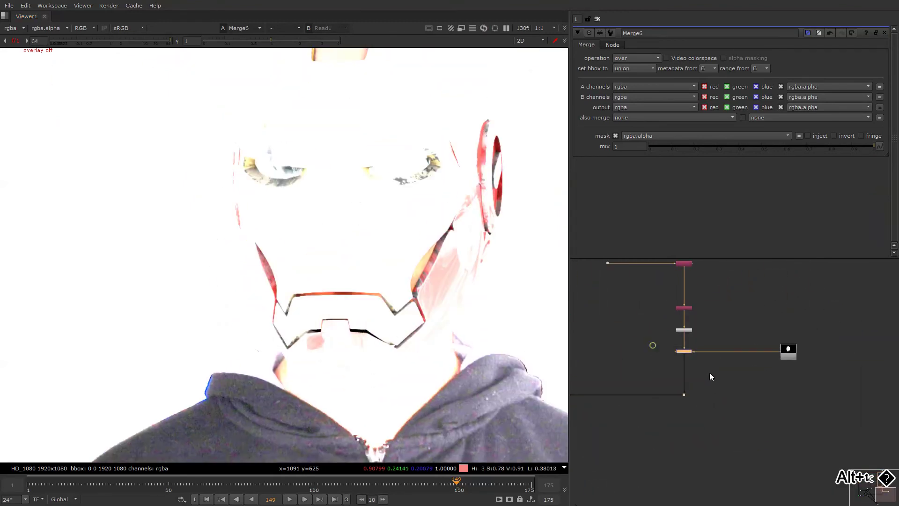
key(d)
key(d)
alt+drag(680, 339, 681, 389)
scroll(674, 348, up, 3)
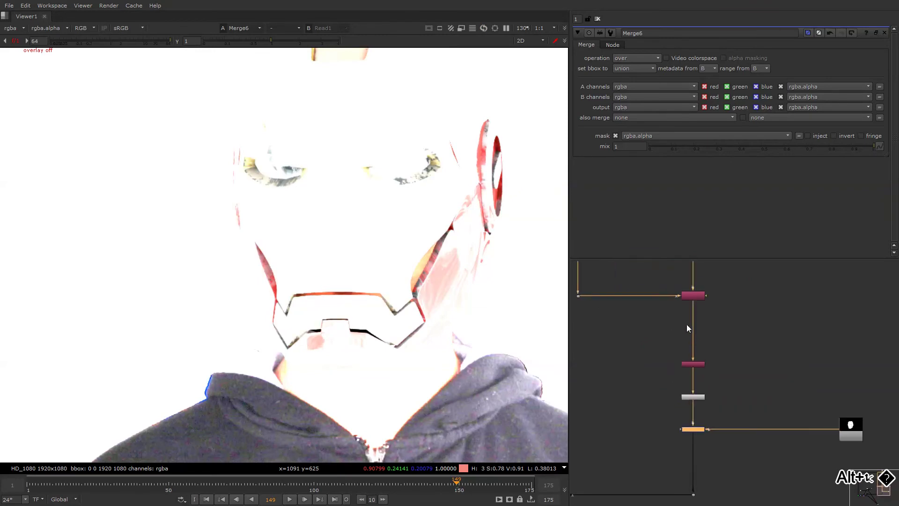
click(697, 300)
click(698, 299)
scroll(698, 301, down, 5)
alt+drag(595, 365, 712, 321)
scroll(712, 321, up, 4)
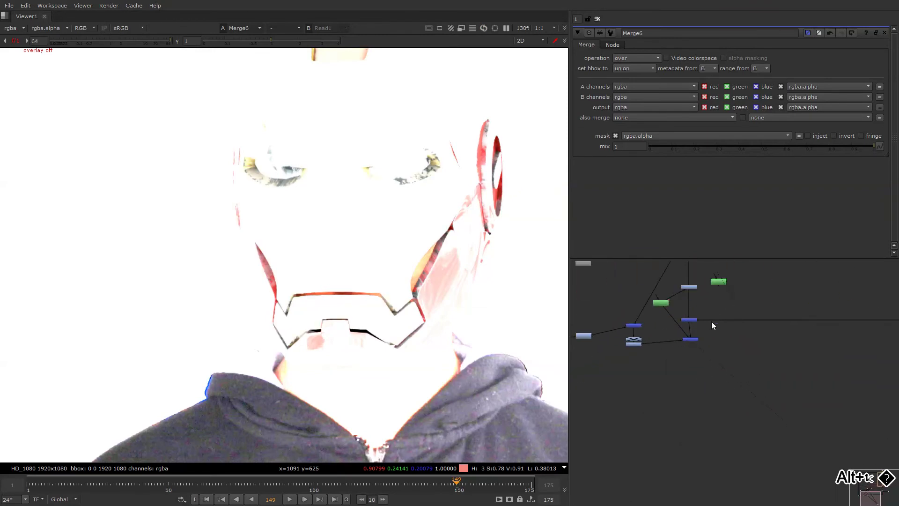
click(700, 341)
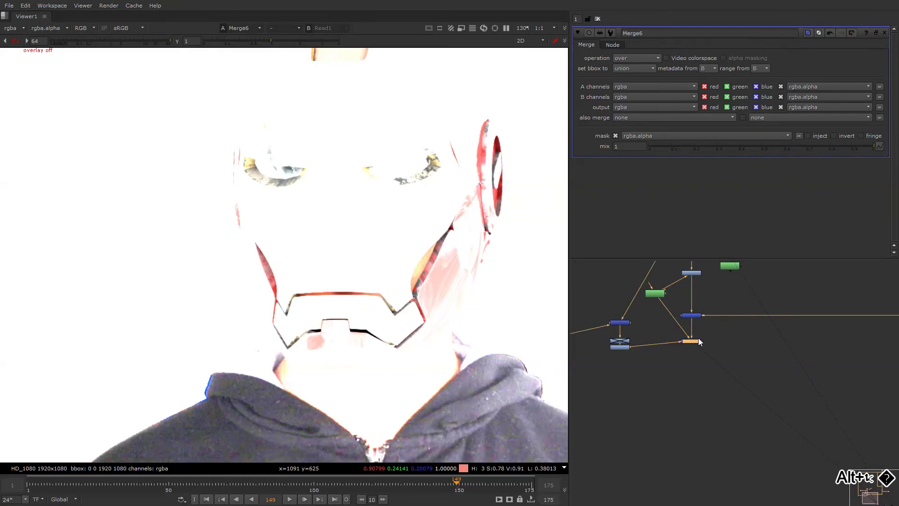
scroll(711, 323, down, 5)
alt+drag(717, 327, 608, 419)
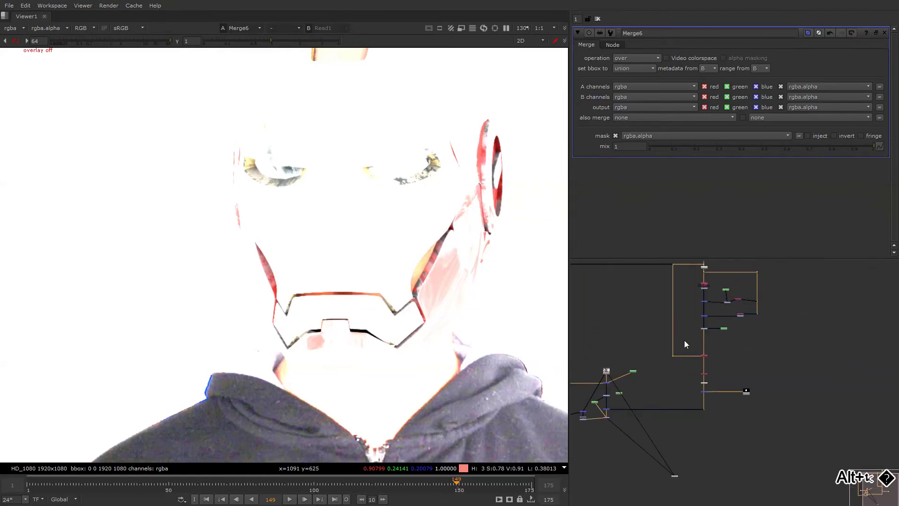
Add a Grade node after the helmet branch's Roto-masked node and set its blackpoint to -0.49
scroll(684, 341, up, 5)
click(745, 298)
key(g)
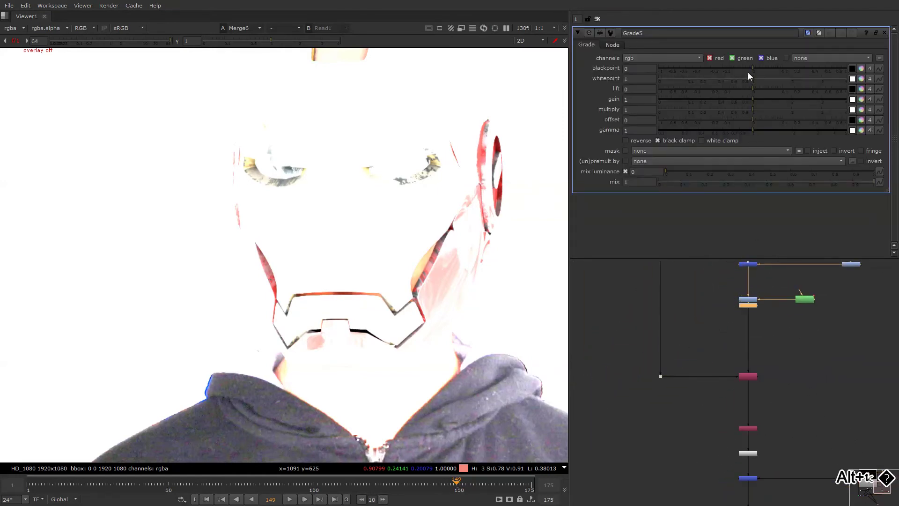
click(751, 68)
drag(751, 68, 685, 72)
key(ctrl+s)
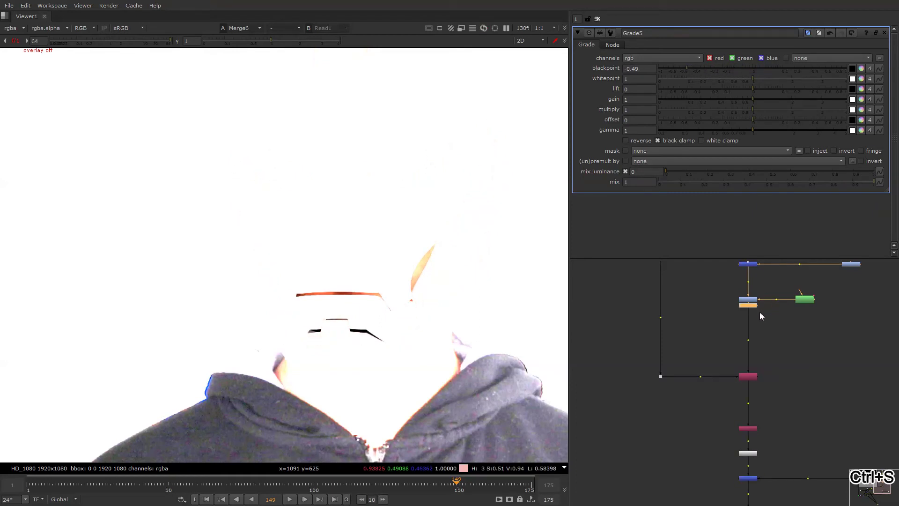
Go back to the final Merge in the node graph, view its output and open its properties
scroll(738, 326, down, 5)
alt+drag(702, 376, 723, 339)
scroll(716, 348, up, 4)
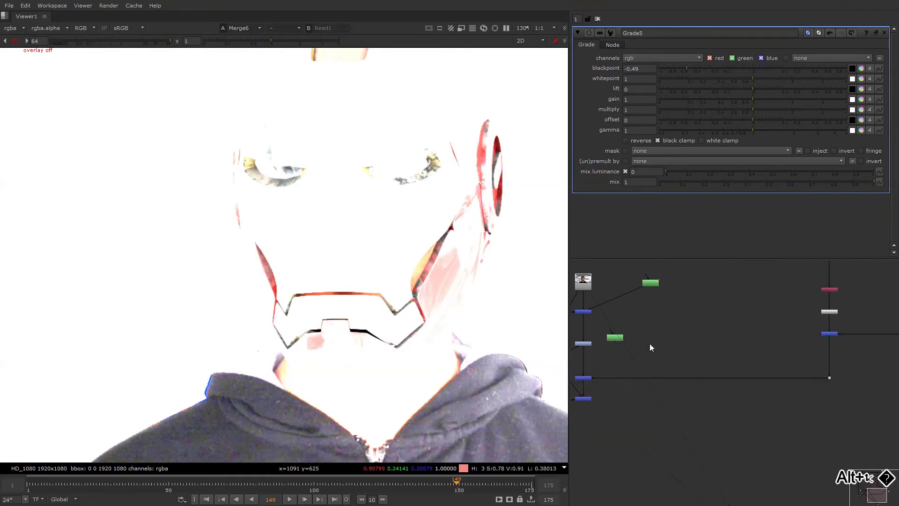
alt+drag(583, 344, 677, 358)
click(640, 330)
key(1)
key(1)
scroll(650, 368, up, 3)
double_click(667, 367)
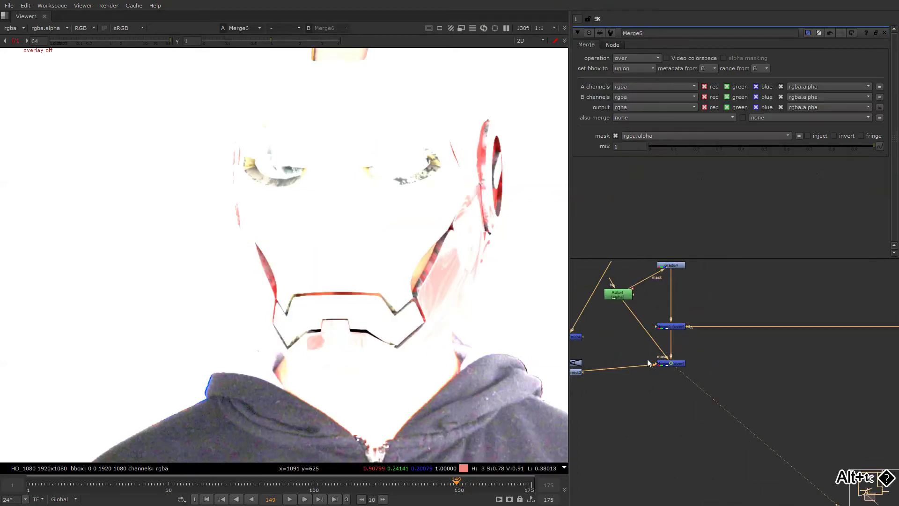
Reset the viewer gain to 1 and review the whole composite frame with the viewer overlay hidden
ctrl+click(152, 40)
right_click(446, 197)
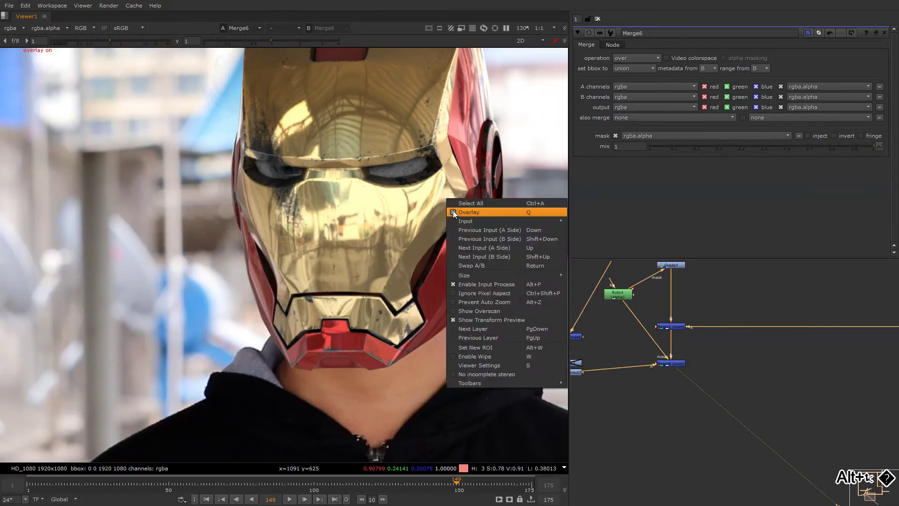
middle_click(455, 216)
key(r)
key(g)
key(b)
key(b)
scroll(412, 239, up, 1)
key(q)
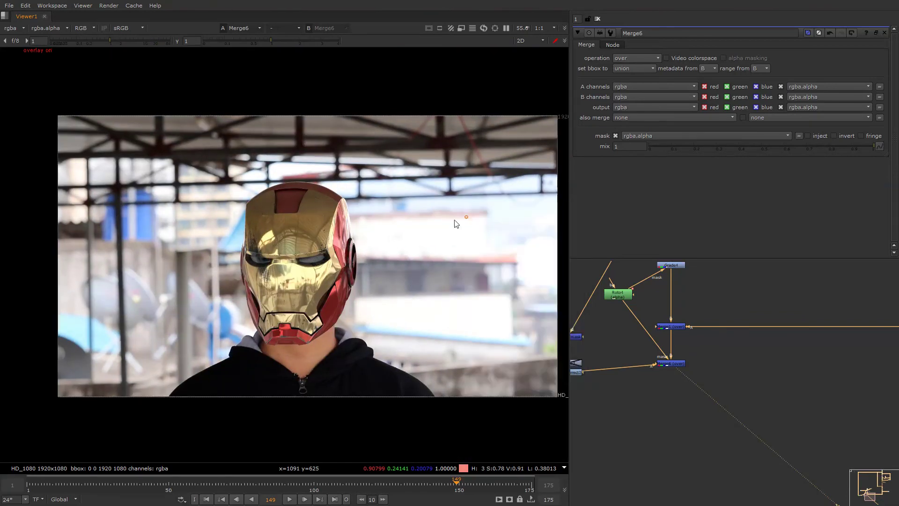
middle_drag(315, 276, 385, 240)
alt+middle_drag(700, 289, 662, 313)
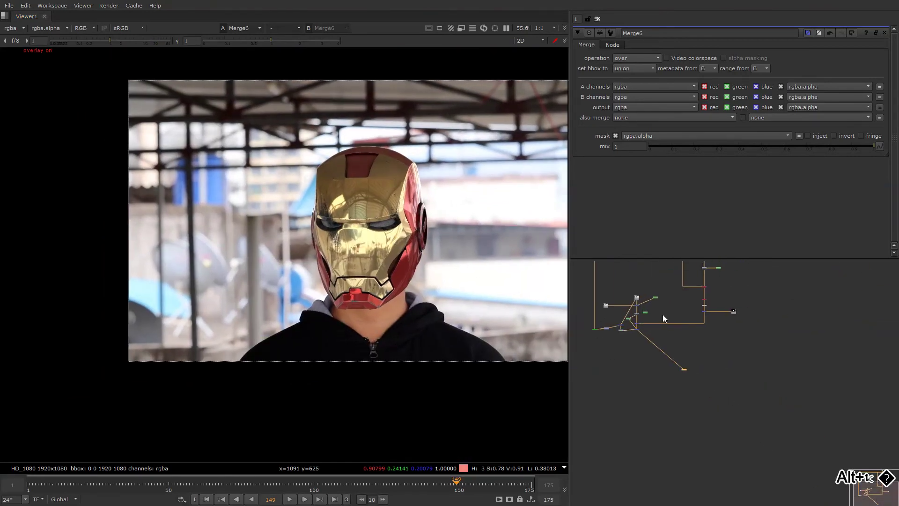
right_click(451, 183)
click(458, 196)
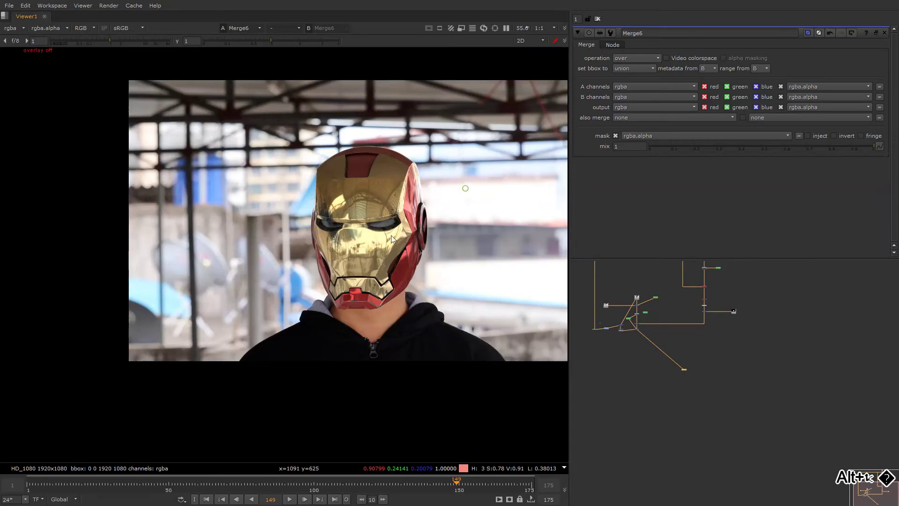
mouse_move(368, 233)
alt+middle_down()
mouse_move(396, 213)
mouse_move(384, 227)
alt+middle_up()
Move the lower Roto node further out beside the Grade it masks and select the final Merge
middle_drag(610, 345, 650, 341)
alt+middle_drag(651, 341, 702, 311)
middle_drag(703, 311, 621, 378)
alt+middle_drag(620, 378, 629, 374)
drag(638, 309, 743, 290)
click(697, 283)
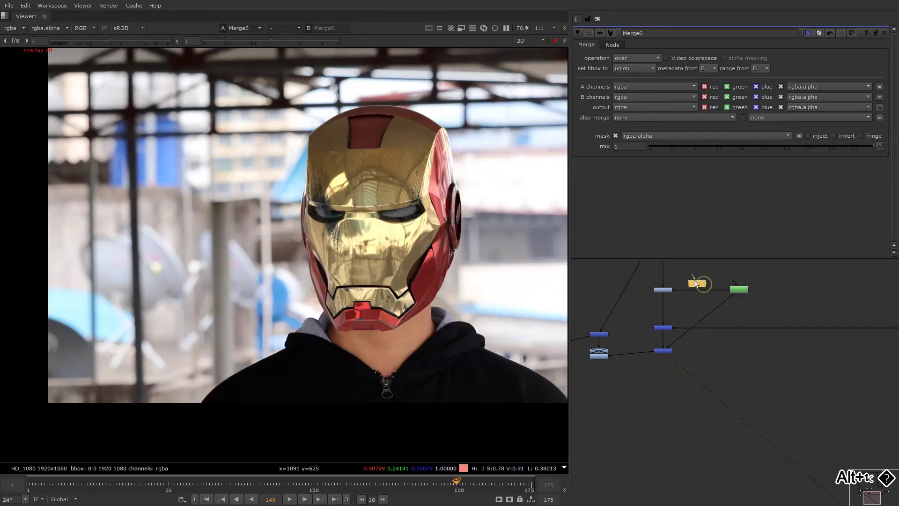
alt+middle_drag(699, 290, 682, 326)
click(681, 333)
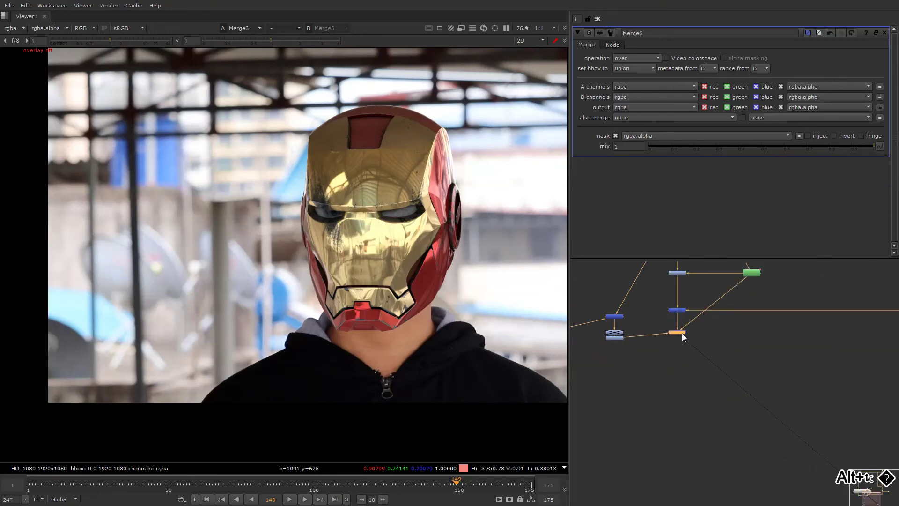
drag(681, 334, 680, 340)
scroll(643, 344, up, 3)
middle_drag(644, 343, 711, 328)
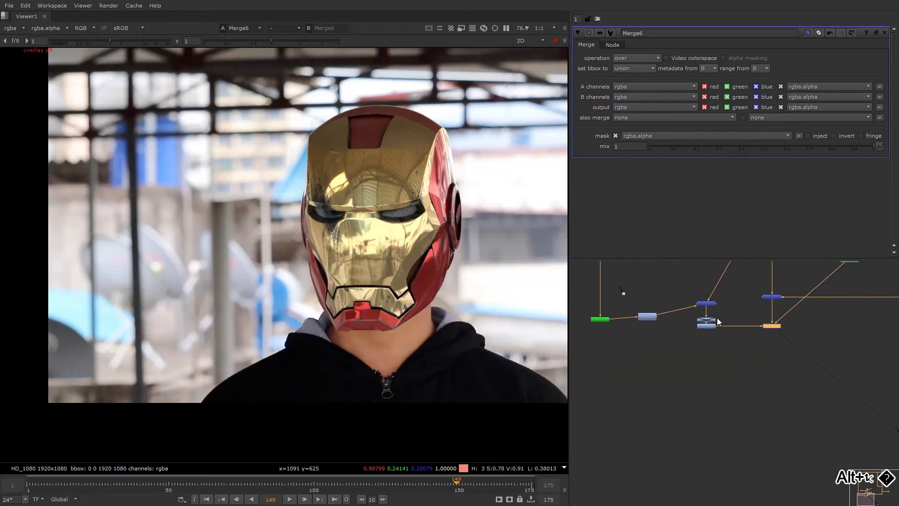
Add a ColorCorrect node below the final Merge and set its master saturation to 1.5
middle_drag(768, 333, 683, 330)
key(c)
double_click(690, 326)
drag(689, 325, 690, 345)
key(ctrl+z)
key(ctrl+z)
key(ctrl+z)
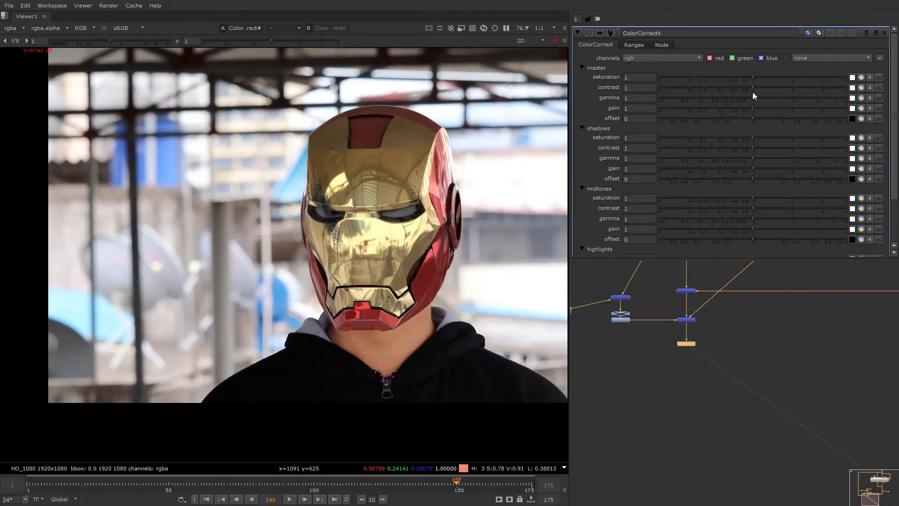
drag(755, 77, 773, 78)
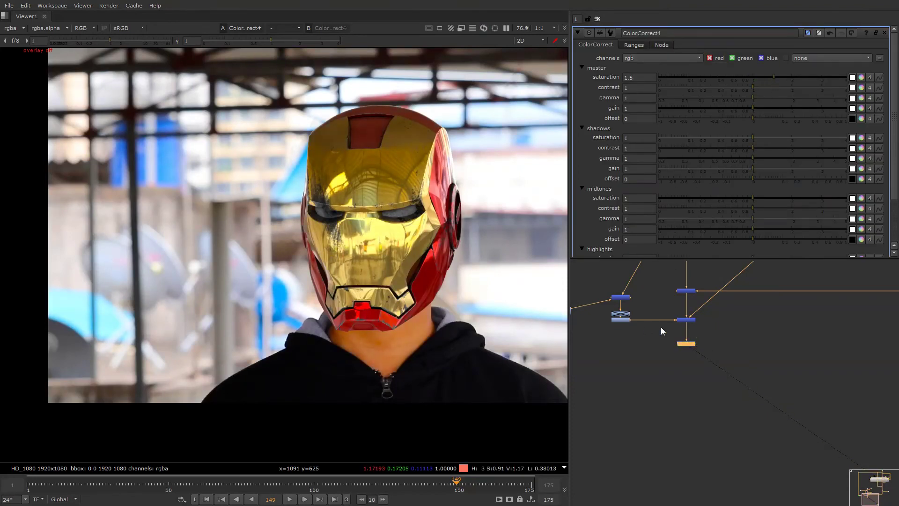
Toggle the new ColorCorrect off and on to compare, and view the original footage plate
scroll(674, 321, down, 4)
scroll(798, 287, up, 3)
alt+drag(798, 286, 708, 330)
alt+drag(661, 356, 775, 327)
alt+drag(661, 342, 740, 359)
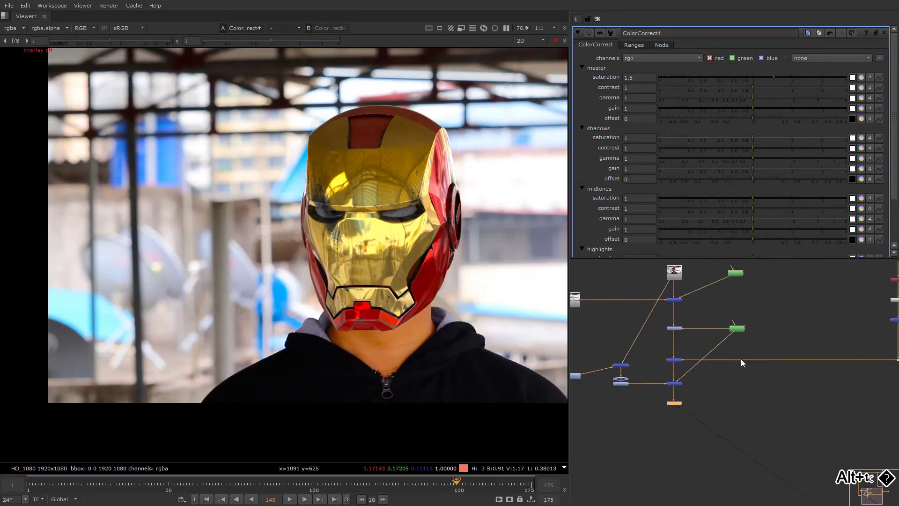
scroll(679, 324, down, 3)
drag(659, 337, 682, 349)
key(d)
key(d)
click(655, 294)
click(673, 291)
key(1)
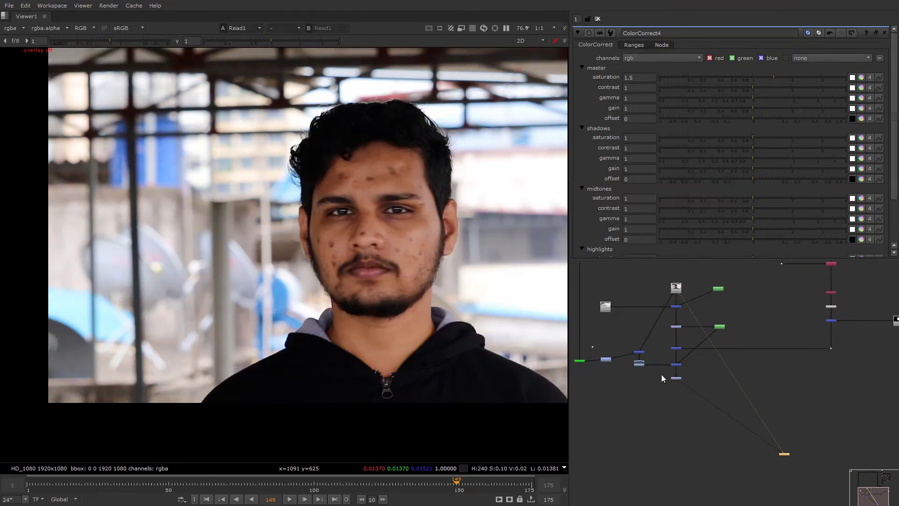
Duplicate the saturation ColorCorrect, connect the copy to the original footage, and assign the two ColorCorrects to separate viewer inputs
key(ctrl+c)
key(ctrl+v)
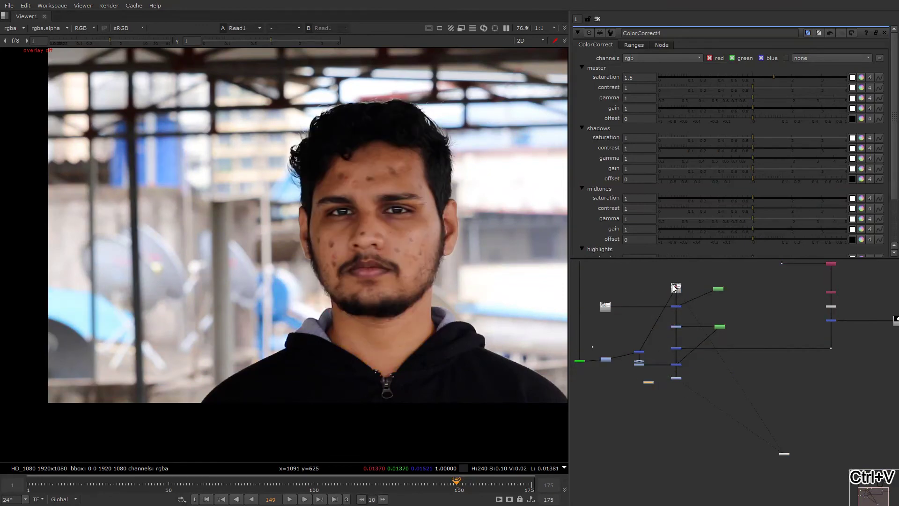
drag(674, 290, 649, 382)
alt+middle_drag(649, 398, 667, 367)
key(1)
click(675, 360)
key(2)
key(1)
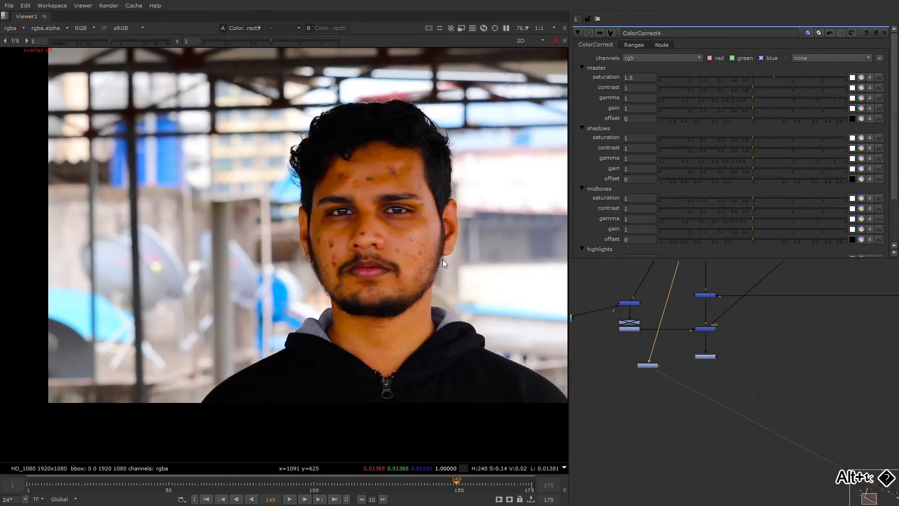
Switch repeatedly between the saturated original footage and the saturated composite, comparing skin and helmet saturation close up and full frame
key(2)
key(1)
scroll(403, 250, up, 2)
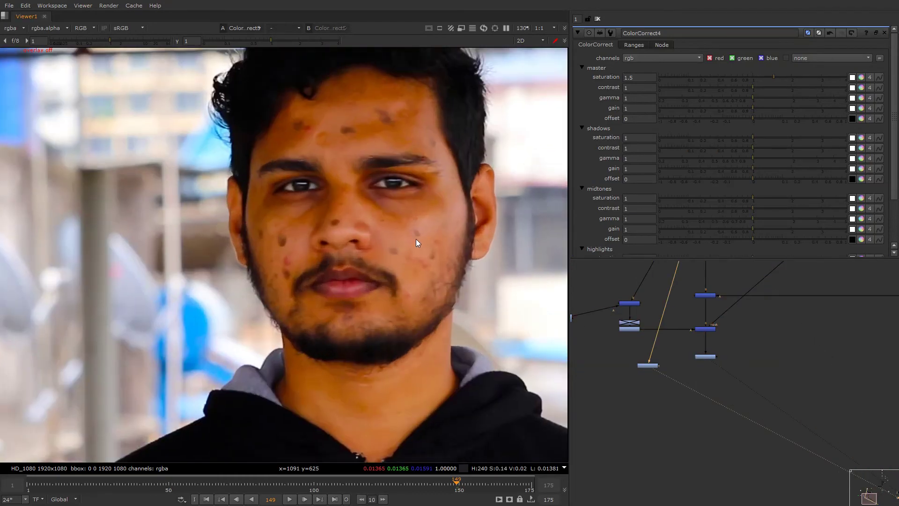
key(2)
key(1)
key(2)
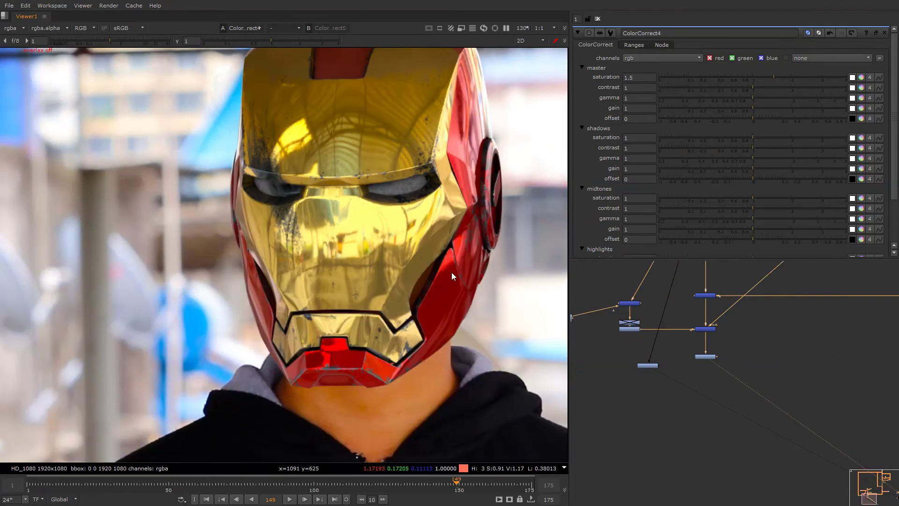
scroll(687, 335, down, 5)
key(1)
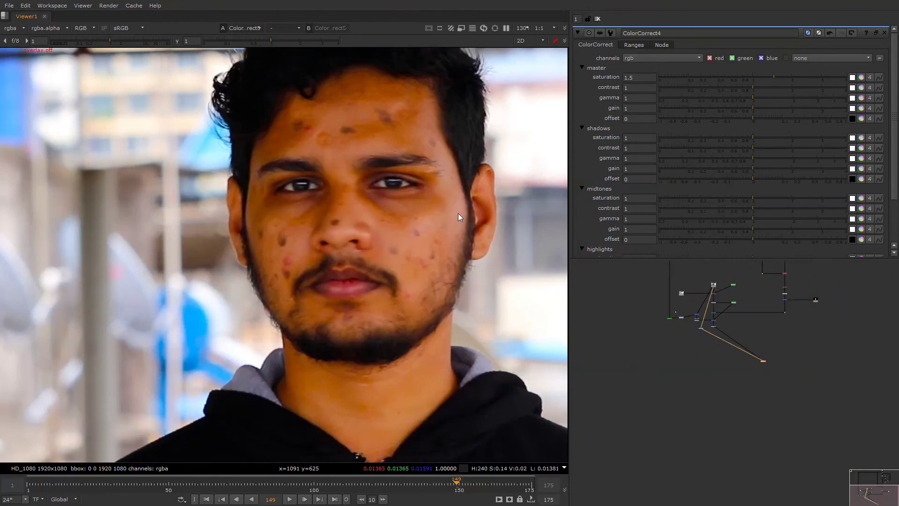
scroll(463, 210, down, 6)
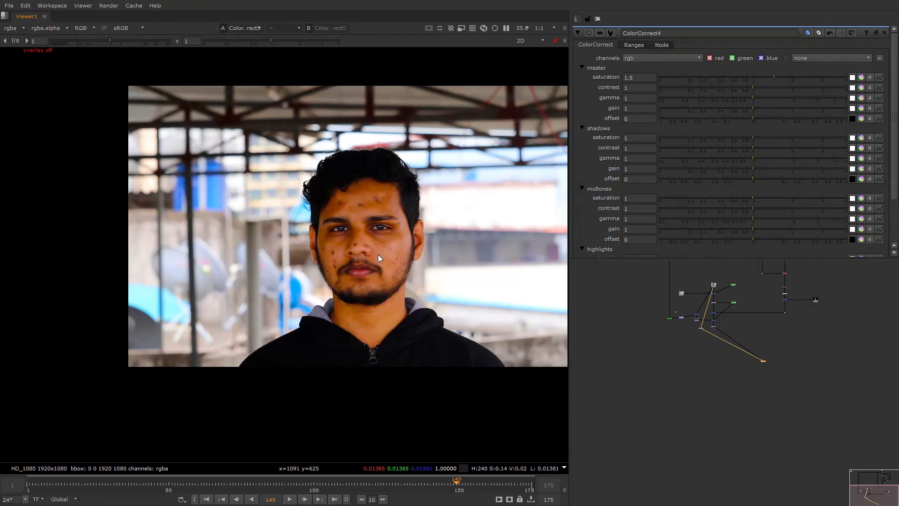
key(2)
scroll(414, 238, up, 6)
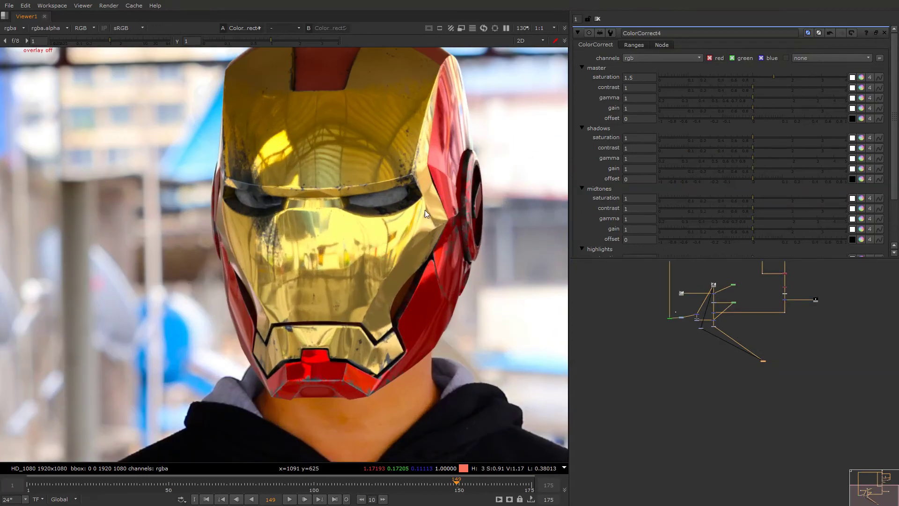
key(1)
key(2)
key(1)
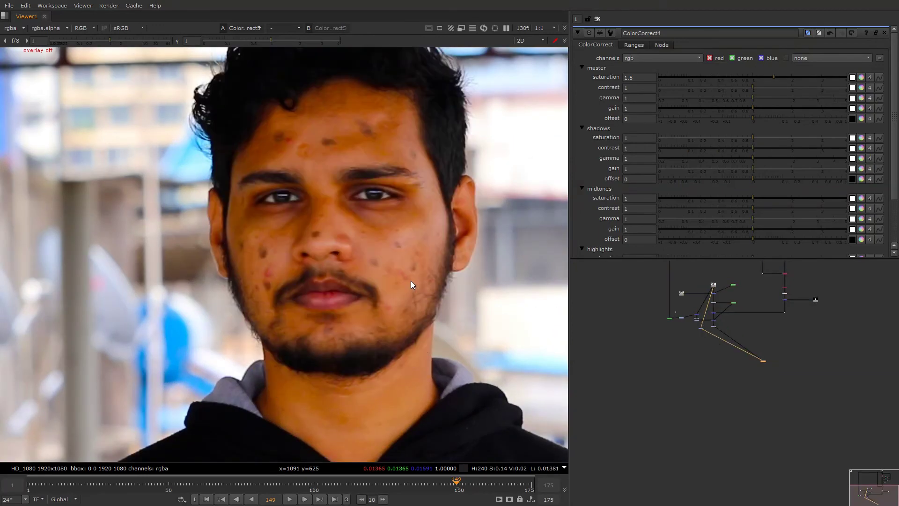
key(2)
key(1)
key(2)
key(1)
key(2)
View the final Merge's output again without the saturation boost
alt+middle_drag(694, 316, 787, 310)
alt+drag(786, 310, 732, 304)
click(752, 321)
key(1)
Open the disabled Grade with the -0.49 blackpoint in the helmet branch, re-enable it to show its effect, and delete it
alt+drag(764, 338, 706, 342)
alt+middle_drag(702, 340, 644, 349)
alt+drag(707, 302, 598, 396)
alt+middle_drag(698, 324, 740, 321)
click(689, 327)
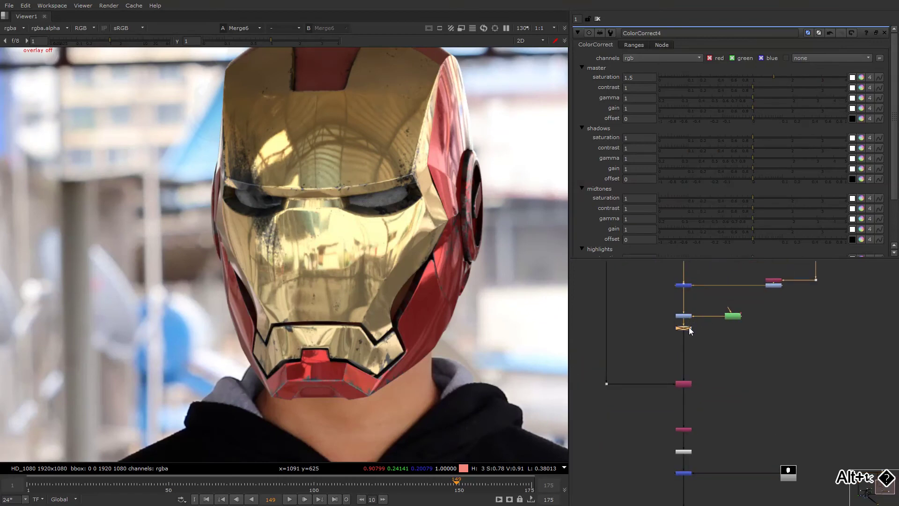
double_click(690, 327)
key(d)
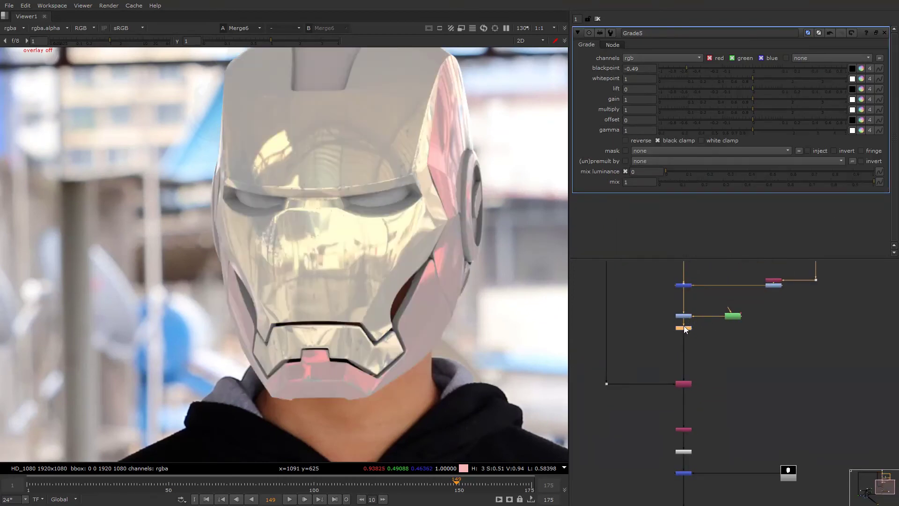
key(Delete)
Review the full composite frame with the viewer overlay turned back on
scroll(383, 255, down, 3)
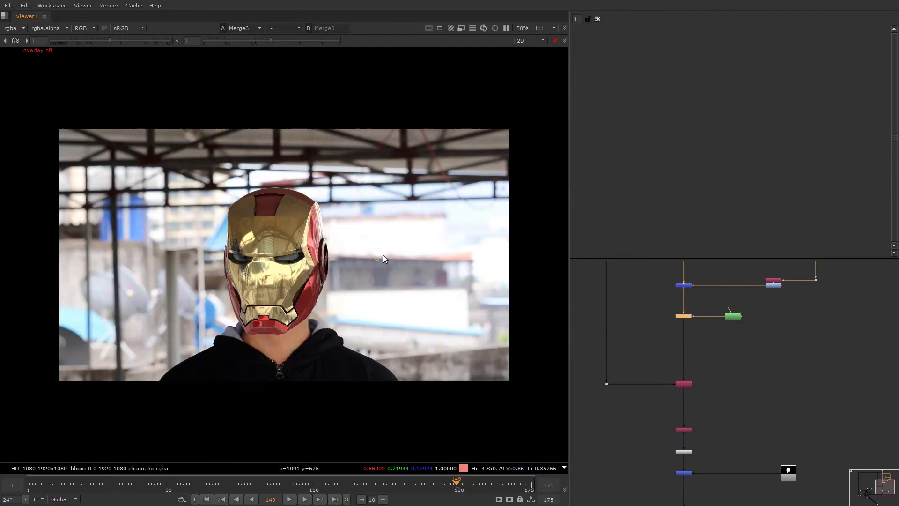
scroll(400, 219, down, 2)
right_click(391, 217)
click(391, 217)
scroll(693, 330, up, 2)
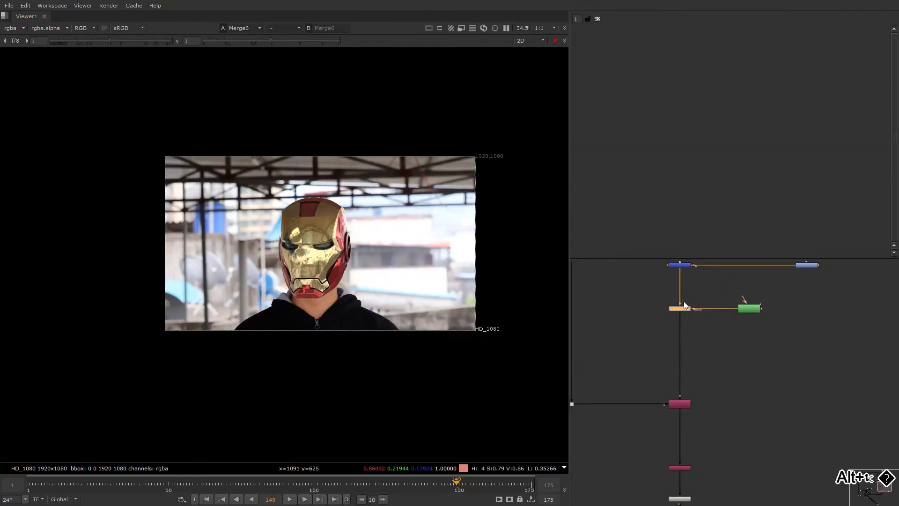
Add a ColorCorrect after the helmet branch's Roto-masked node and set its master saturation to 0.84
key(c)
click(745, 77)
drag(745, 77, 743, 77)
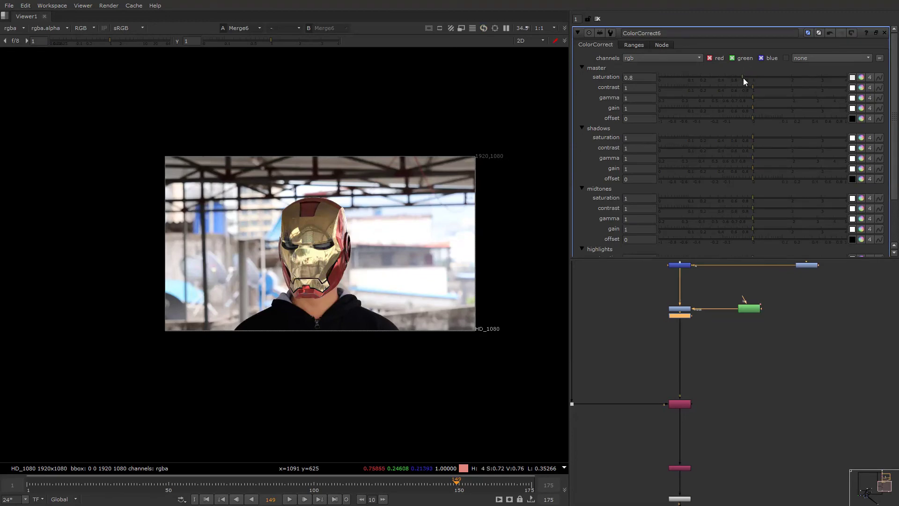
alt+middle_drag(339, 275, 423, 210)
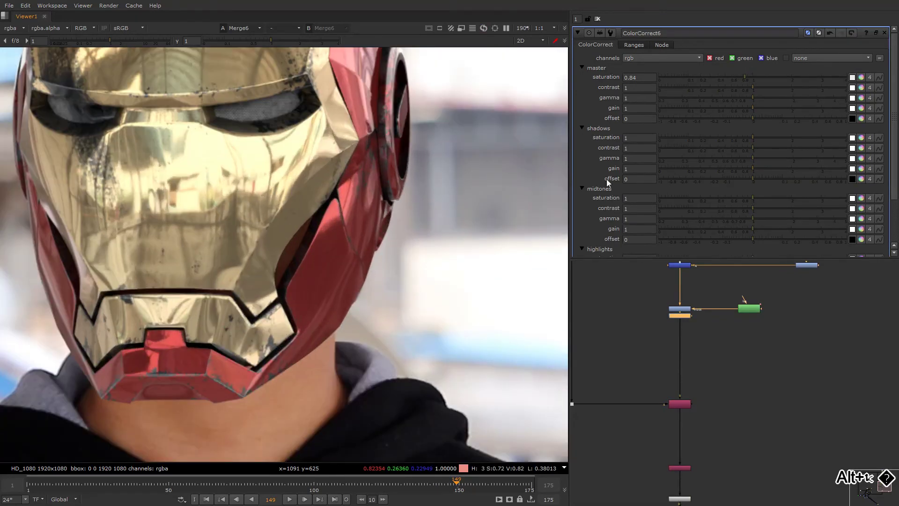
Adjust the helmet ColorCorrect to a master gamma of 1.05 and a master saturation of 0.92
click(749, 100)
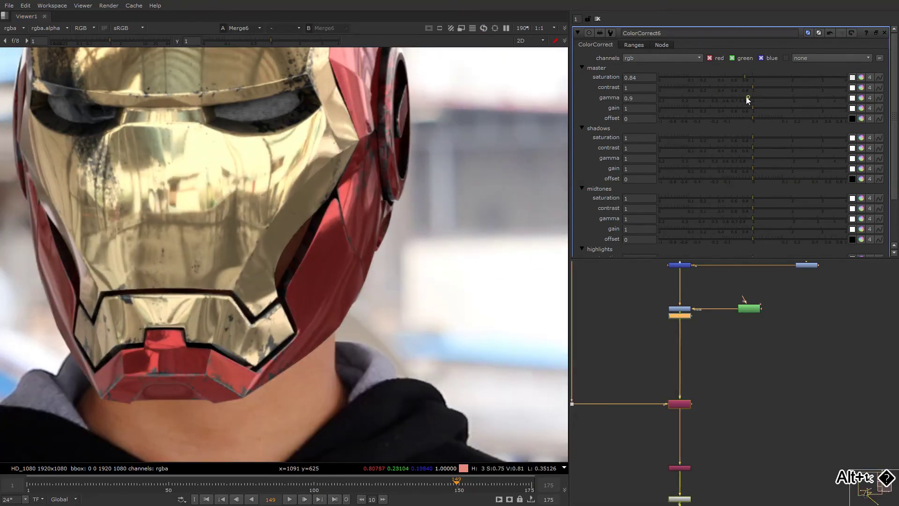
drag(748, 96, 757, 93)
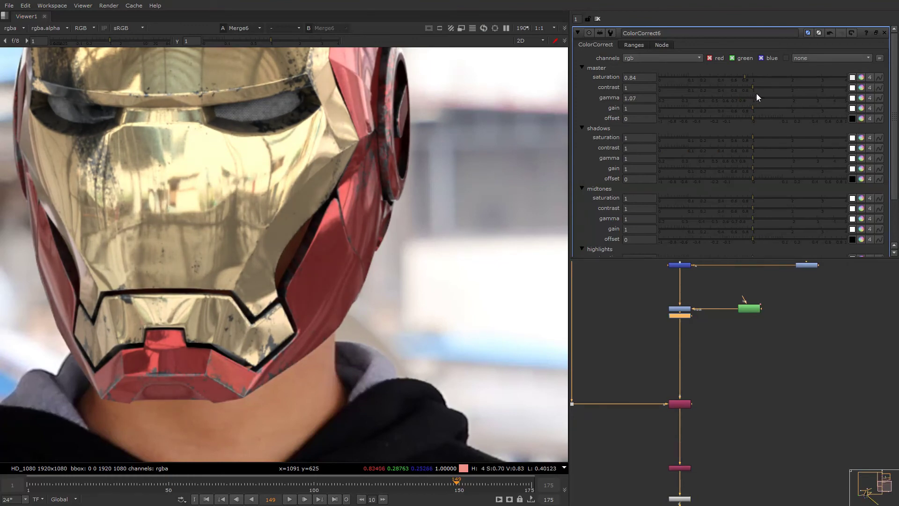
key(f)
middle_drag(377, 246, 443, 230)
Compare the full composite with and without the helmet's last ColorCorrect, and leave that node disabled
key(d)
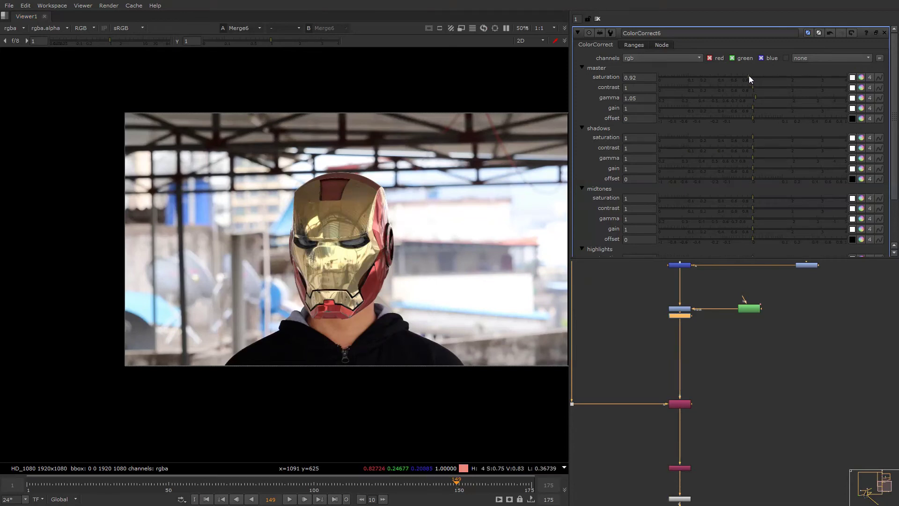
key(d)
scroll(381, 262, down, 1)
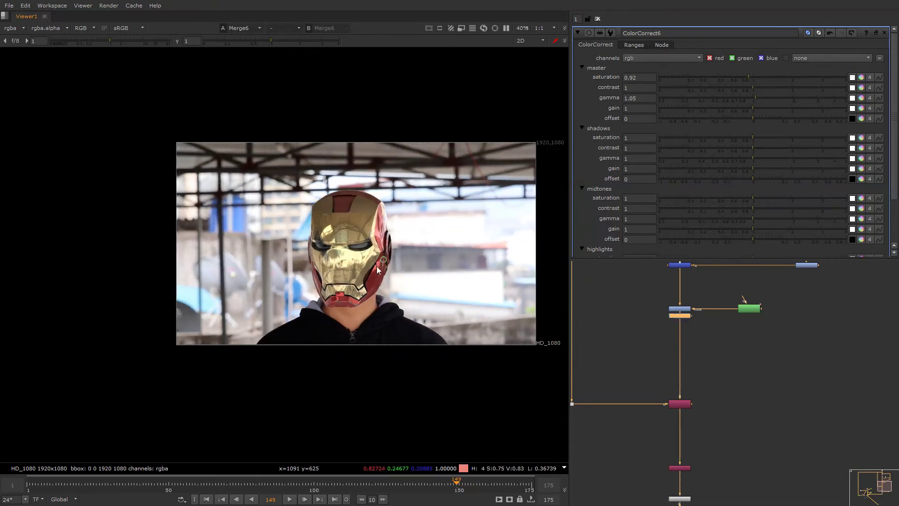
key(d)
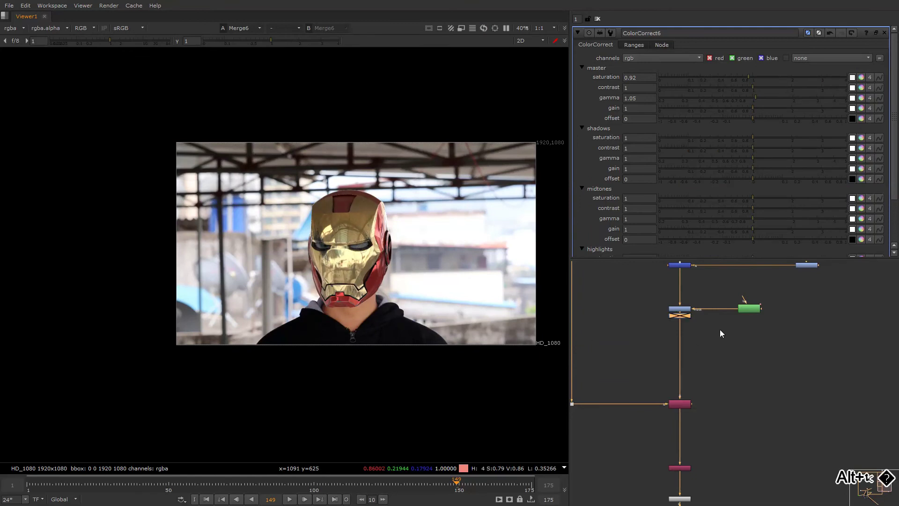
Check the effect of the Roto2-masked ColorCorrect, view its output on its own and open its settings
mouse_move(720, 330)
alt+middle_down()
mouse_move(682, 350)
mouse_move(728, 328)
alt+middle_up()
click(687, 319)
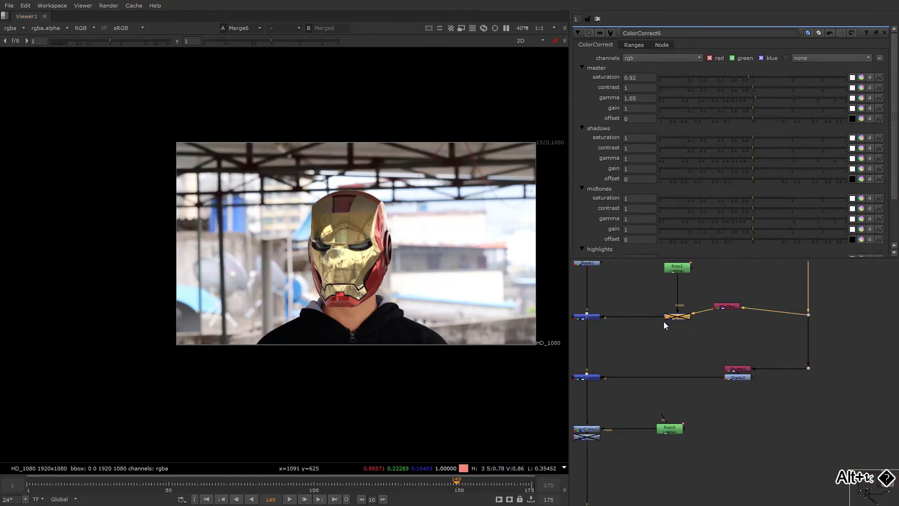
key(d)
scroll(665, 319, up, 1)
key(1)
double_click(679, 316)
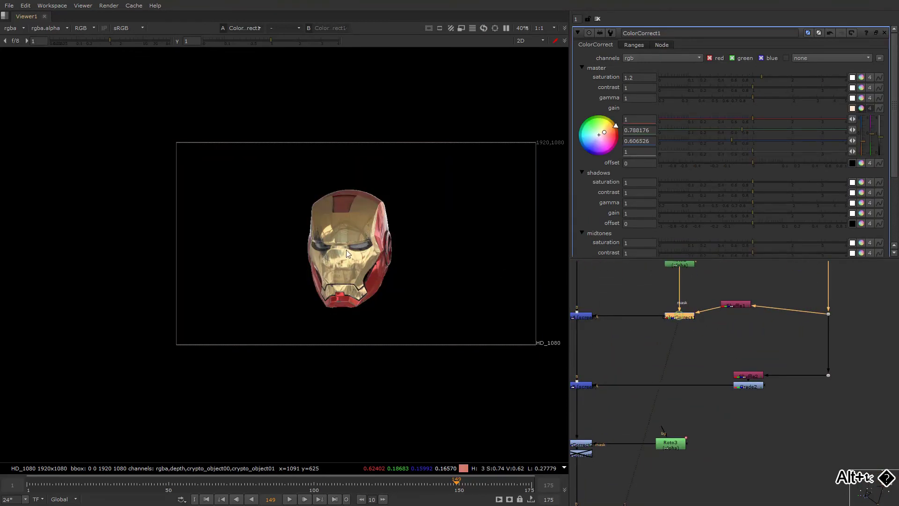
Add a Grade after the Roto2-masked ColorCorrect and tint its gain to red 0.981995, green 0.815471, blue 1
scroll(347, 254, up, 6)
middle_drag(664, 327, 704, 334)
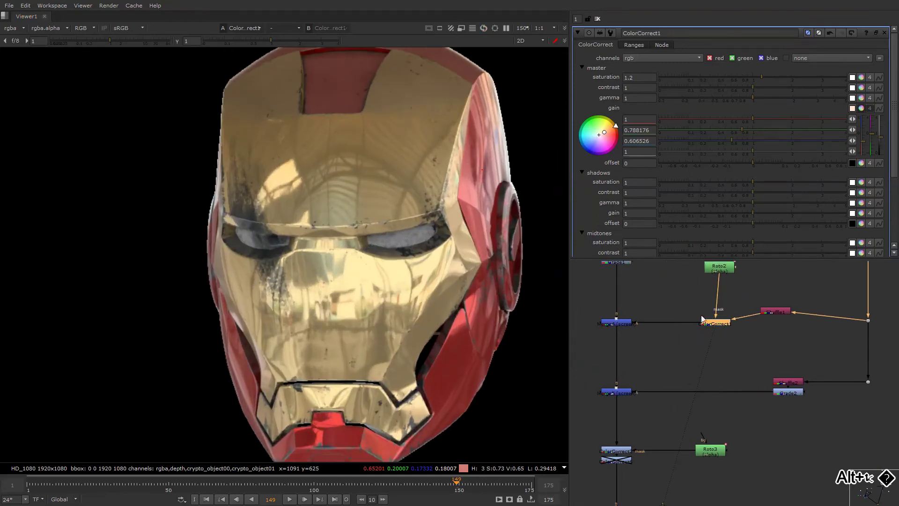
key(g)
click(861, 100)
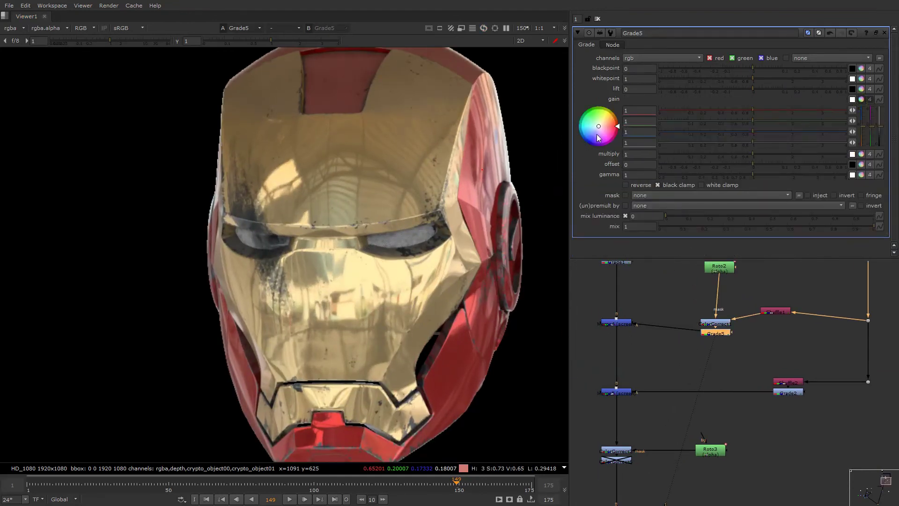
drag(597, 137, 612, 164)
Display the final merged composite at full frame and delete the stray nodes beside the merge
alt+middle_drag(695, 297, 657, 344)
alt+drag(657, 344, 671, 317)
alt+drag(593, 409, 650, 372)
click(629, 393)
key(1)
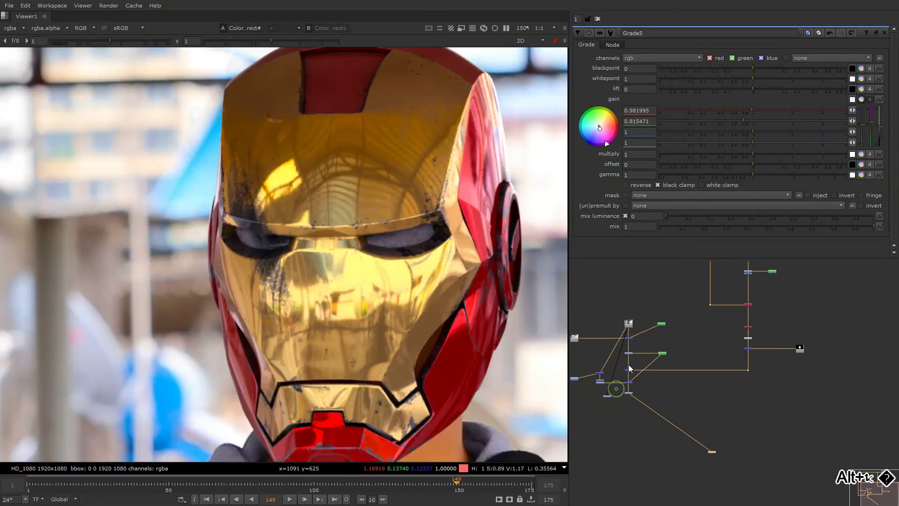
key(f)
key(b)
key(b)
alt+middle_drag(621, 396, 659, 378)
drag(660, 377, 591, 416)
key(Delete)
click(637, 372)
key(b)
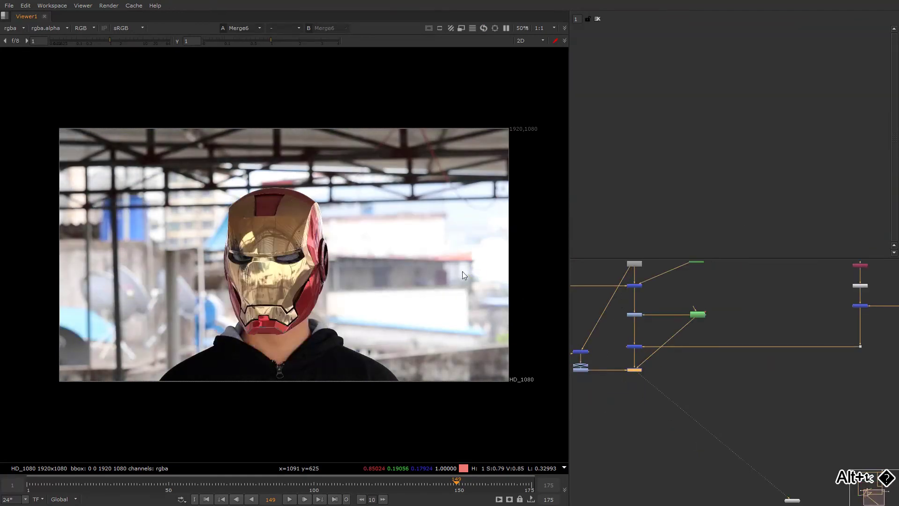
Compare the full composite with the new gain-tinting Grade disabled and enabled
middle_drag(424, 257, 511, 246)
key(q)
key(q)
alt+middle_drag(684, 319, 666, 344)
alt+drag(723, 298, 643, 385)
scroll(724, 300, up, 4)
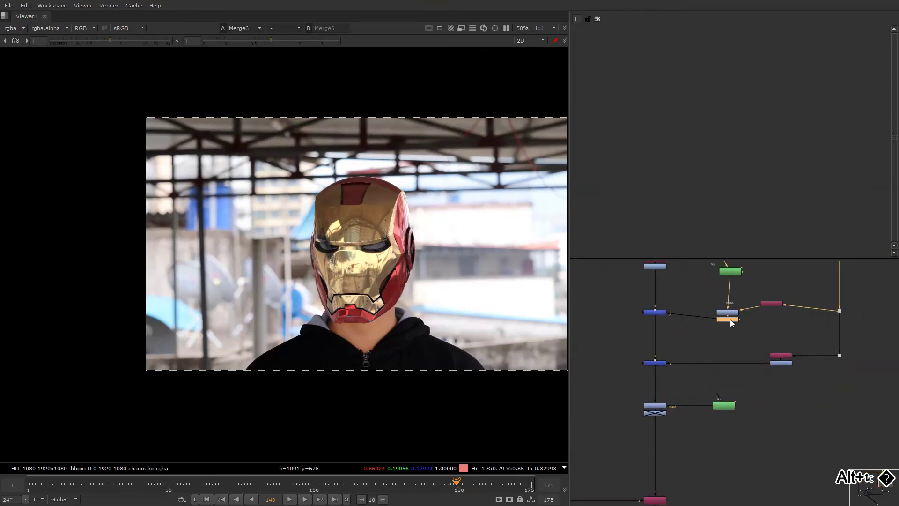
key(d)
key(d)
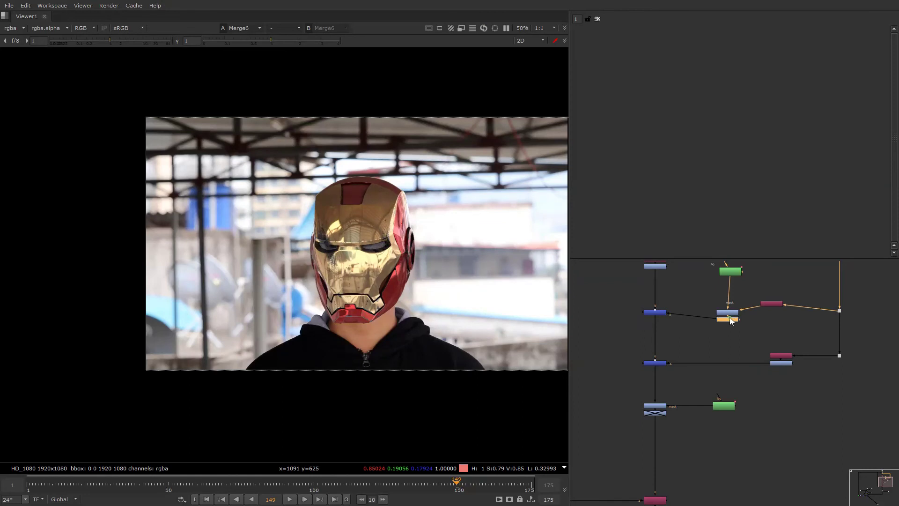
Adjust the tinting Grade's gain to red 0.999575 and green 0.819232, and turn the viewer overlay off
double_click(728, 313)
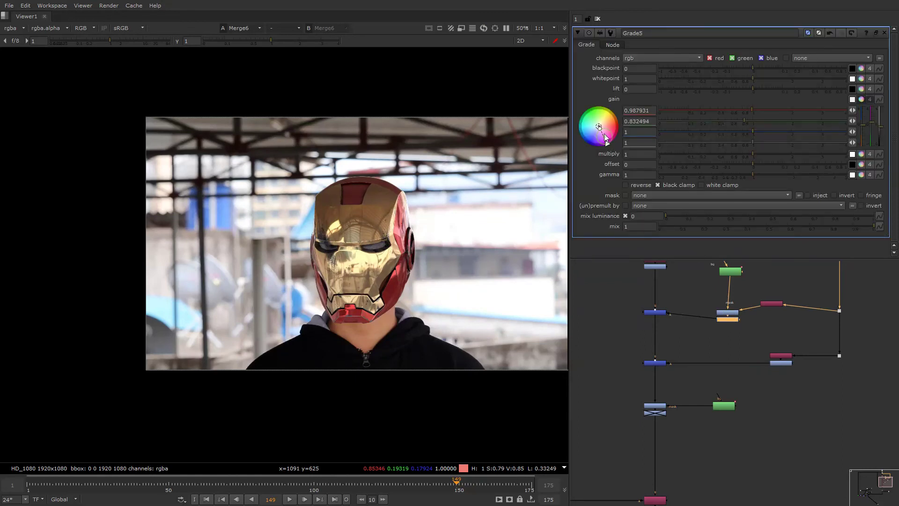
drag(605, 140, 608, 139)
key(q)
right_click(422, 177)
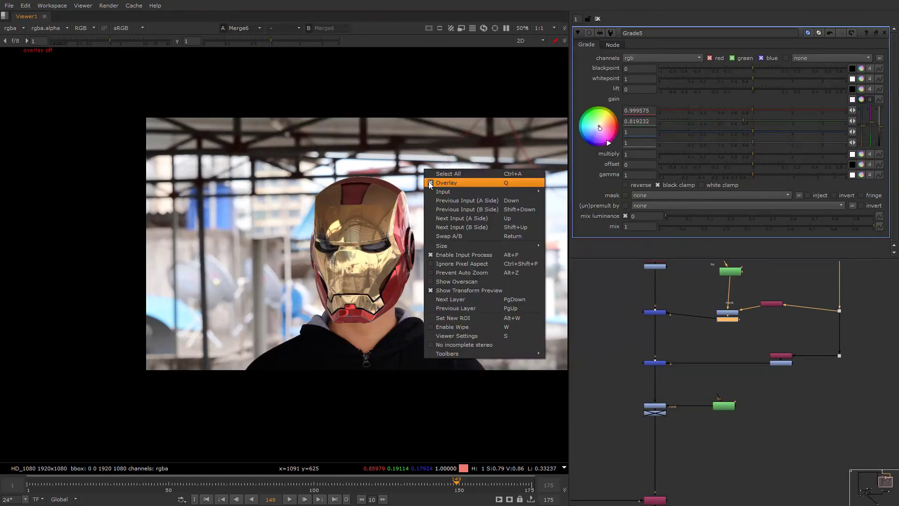
key(Escape)
Compare the composite with the two merges below the Diffuse node disabled and enabled
alt+middle_drag(685, 296, 689, 324)
alt+drag(688, 323, 730, 280)
alt+middle_drag(730, 279, 734, 276)
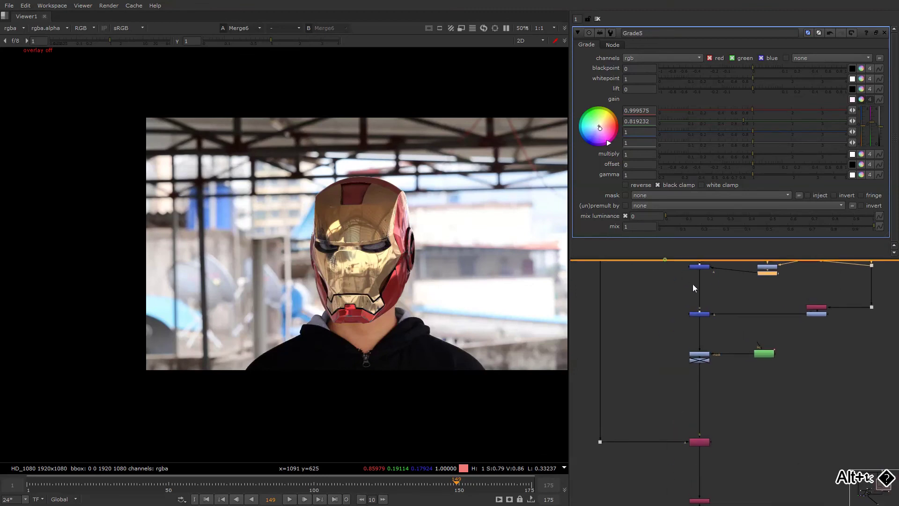
click(689, 332)
alt+drag(678, 278, 740, 384)
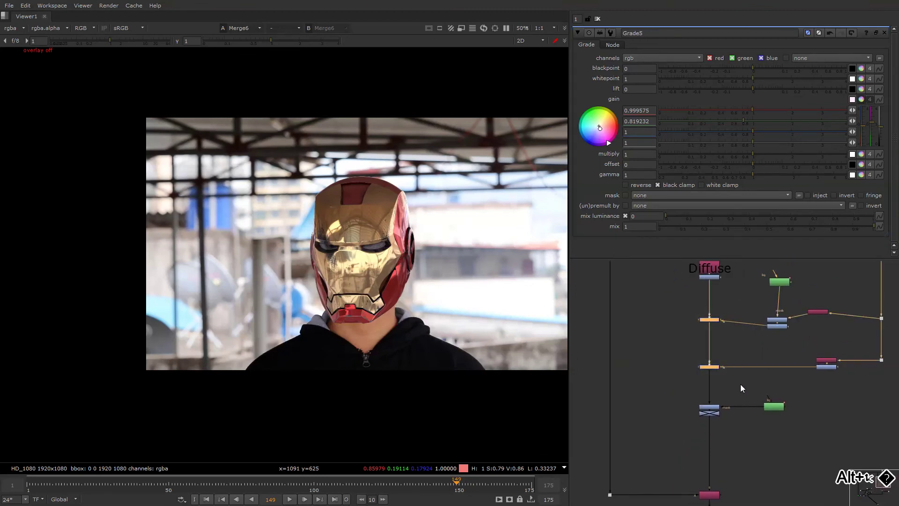
key(d)
key(d)
Compare the helmet's look while toggling the stacked corrections beside Roto3
alt+middle_drag(719, 355, 697, 355)
mouse_move(697, 355)
alt+mouse_down()
mouse_move(680, 342)
mouse_move(703, 369)
alt+mouse_up()
key(d)
key(d)
scroll(693, 350, up, 3)
alt+drag(698, 374, 716, 378)
key(d)
key(d)
alt+middle_drag(712, 375, 676, 374)
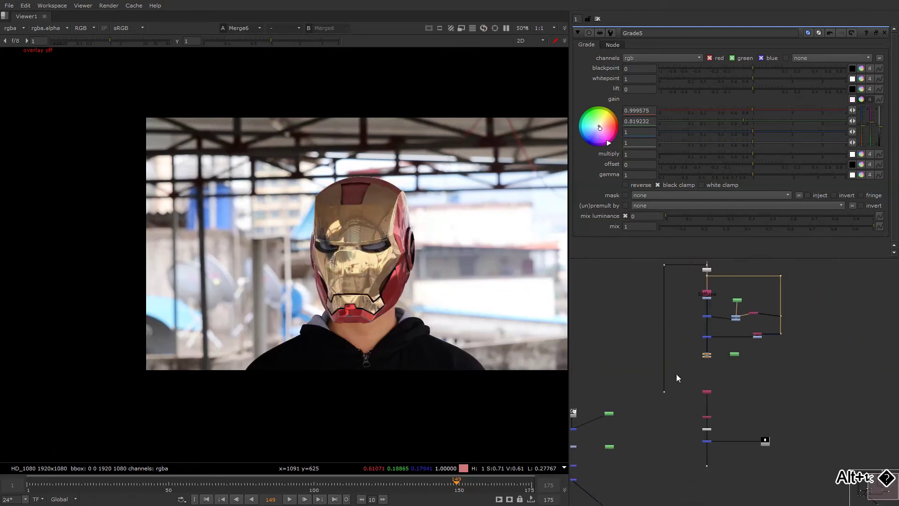
Open the Roto4 mask feeding the final merges and select its Bezier1 shape over the lower face
alt+drag(662, 384, 717, 345)
scroll(653, 379, up, 4)
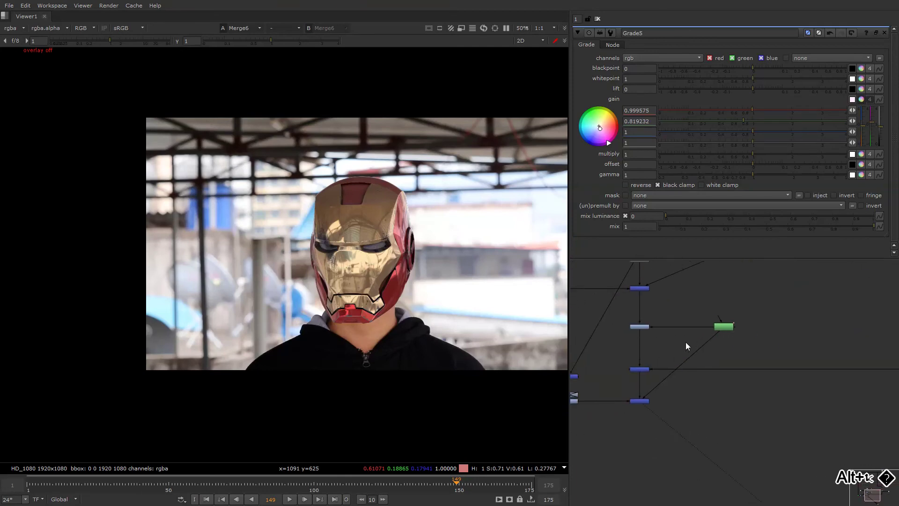
double_click(725, 327)
scroll(387, 274, up, 3)
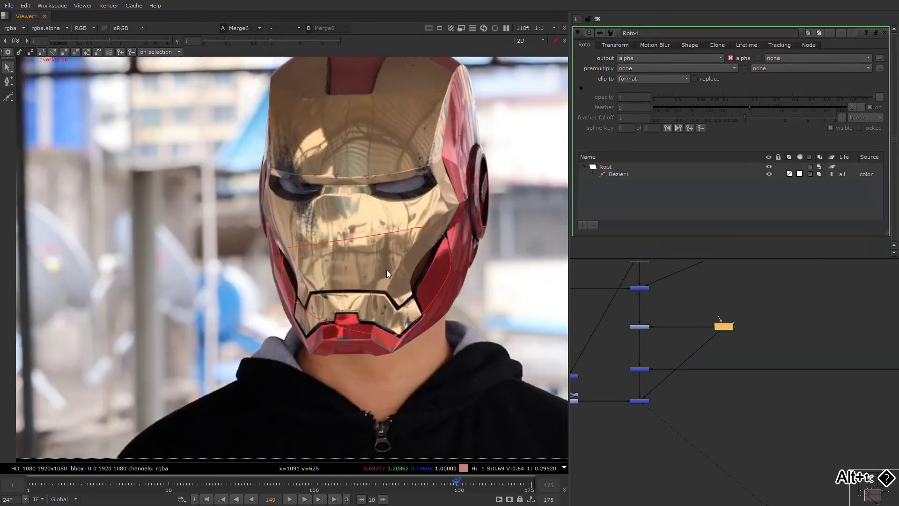
click(431, 225)
scroll(640, 311, down, 3)
scroll(648, 273, up, 2)
View the helmet branch's Dot5 output as alpha, with all of the Bezier1 points selected
alt+drag(647, 273, 664, 337)
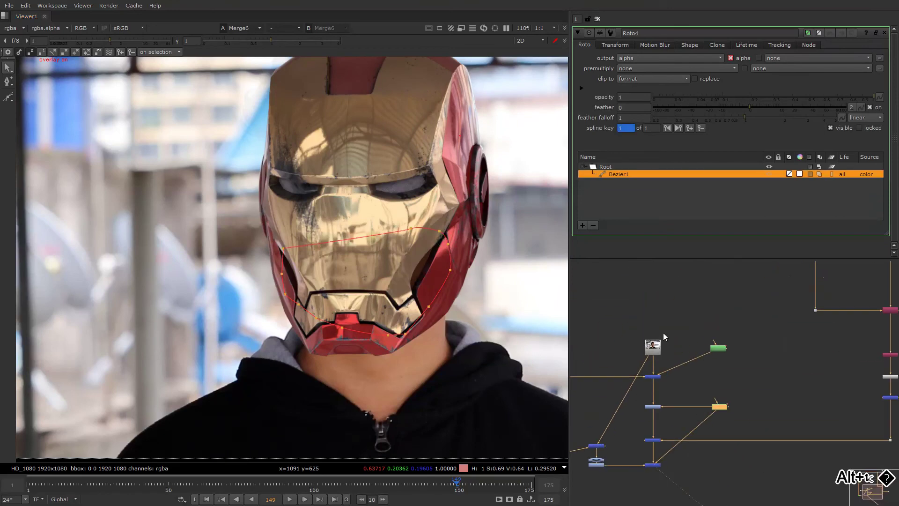
alt+drag(660, 403, 567, 349)
drag(754, 357, 812, 433)
key(1)
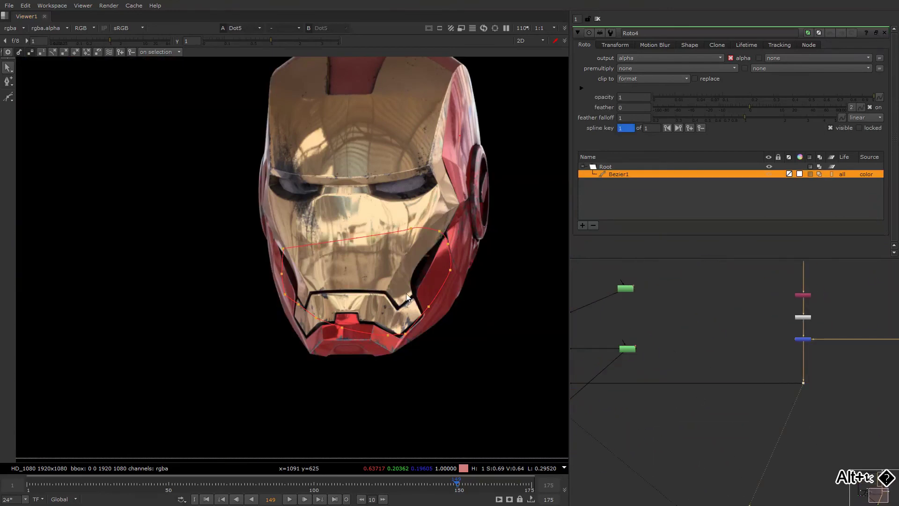
drag(503, 191, 313, 348)
key(a)
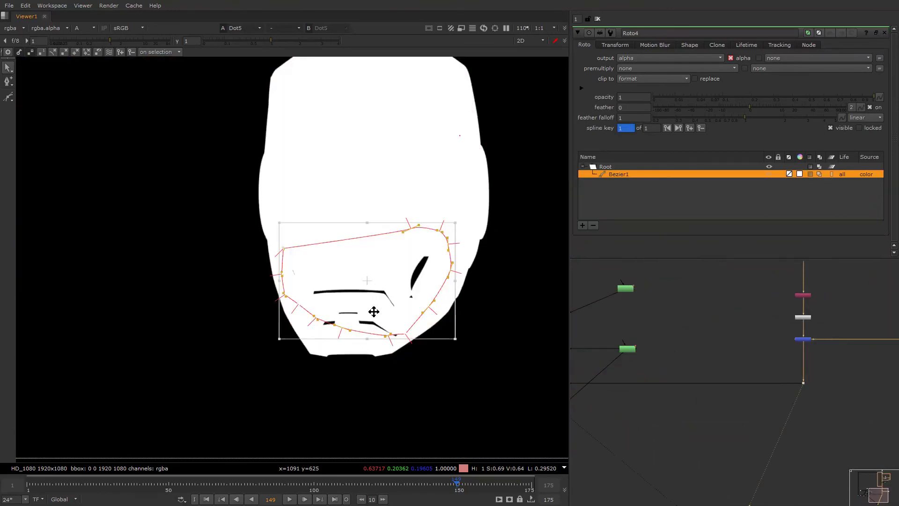
Reshape the lower edge of Bezier1 at frame 149 to enclose the mouth openings
click(330, 346)
drag(314, 317, 338, 341)
drag(514, 172, 254, 426)
key(z)
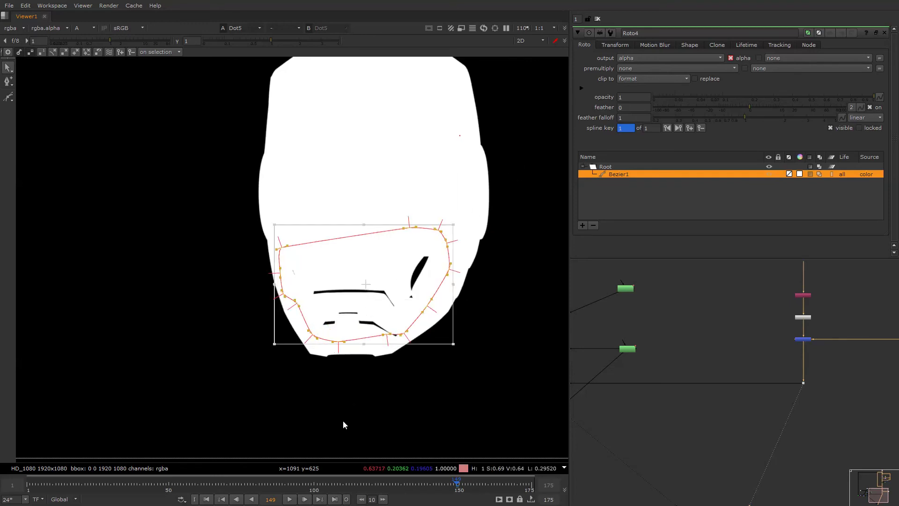
Reposition Bezier1 and reshape its lower edge at frame 174, and shift the whole shape to fit the helmet near frame 160
click(529, 487)
drag(382, 294, 378, 295)
click(382, 393)
click(384, 335)
drag(401, 333, 380, 334)
drag(494, 178, 219, 441)
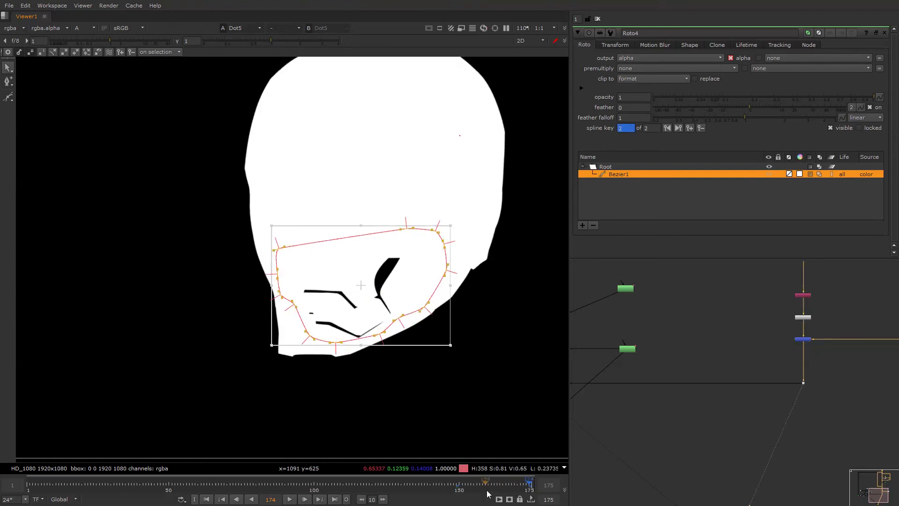
click(488, 488)
drag(386, 295, 396, 268)
Lower Bezier1's bottom points around the mouth opening at frame 101, and shift the whole shape to match the helmet at frame 69
click(317, 482)
click(416, 364)
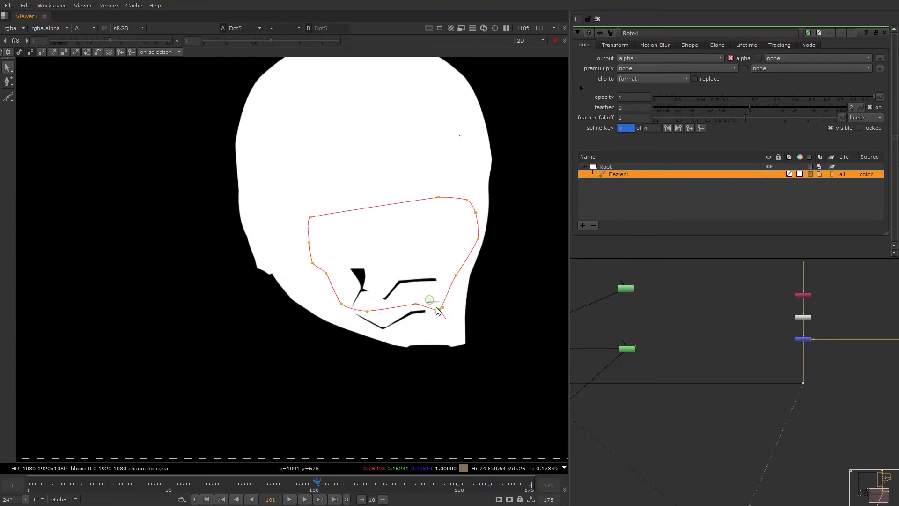
drag(416, 303, 413, 334)
drag(368, 309, 361, 329)
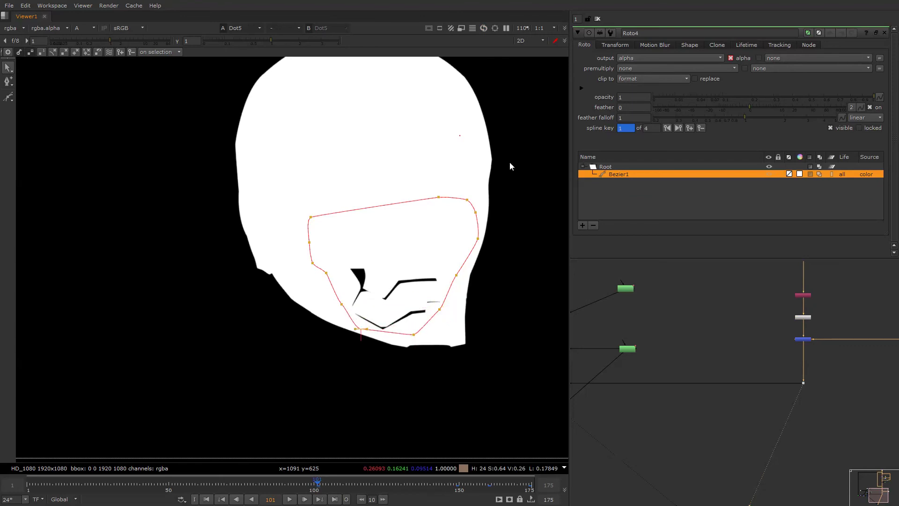
drag(511, 166, 259, 412)
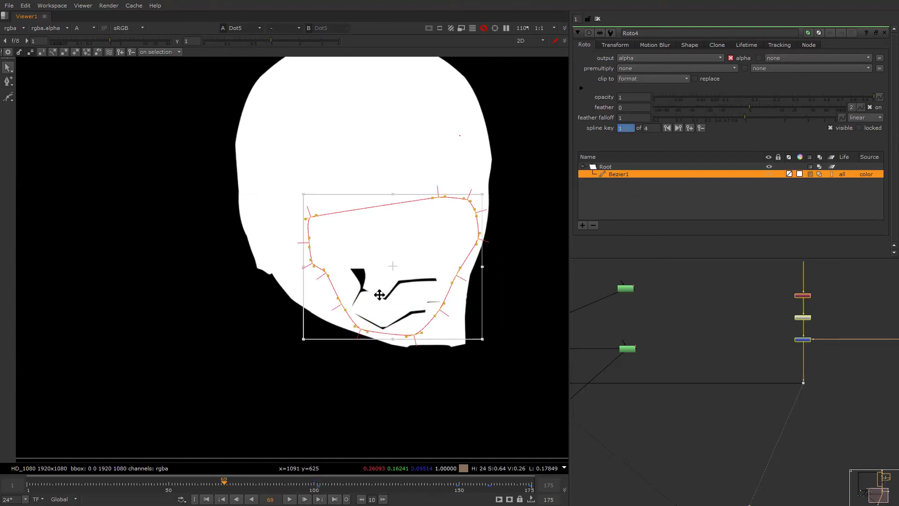
drag(388, 293, 365, 303)
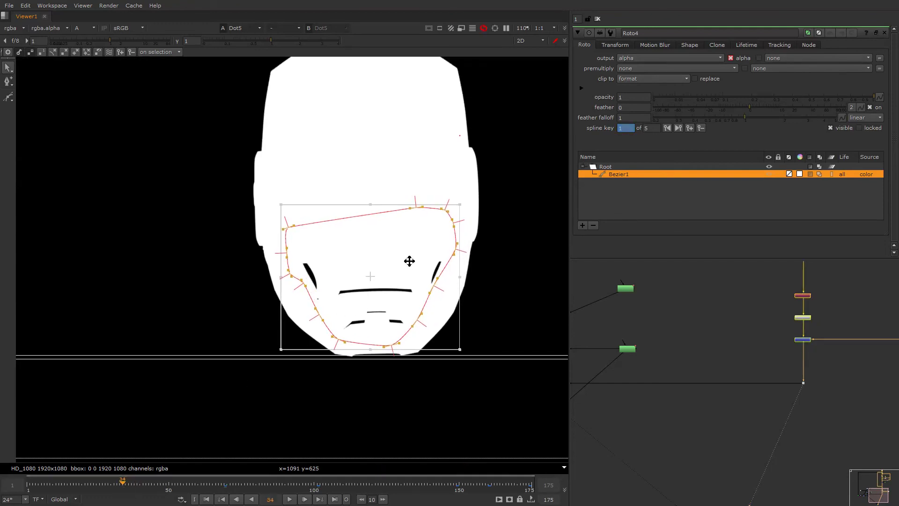
Move Bezier1 onto the turned helmet at frame 34 and pull its bottom points down around the mouth opening
drag(385, 296, 407, 285)
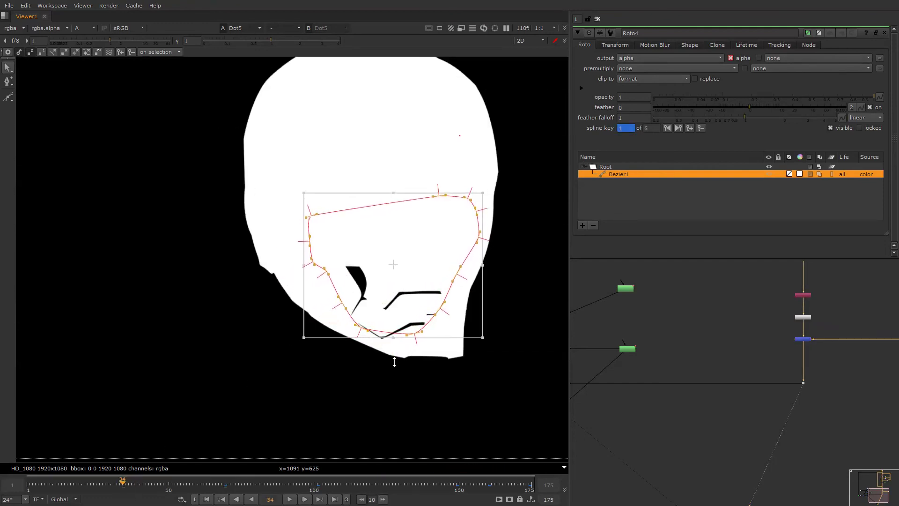
click(401, 392)
drag(414, 333, 412, 349)
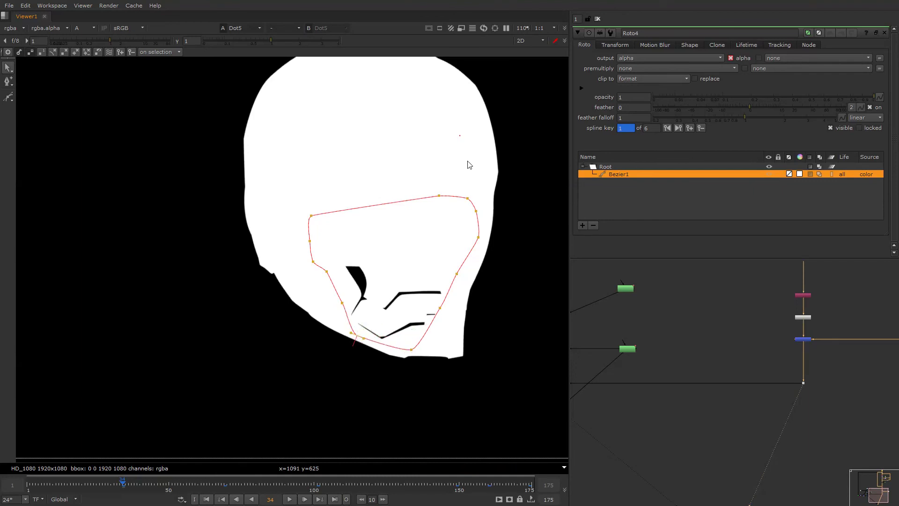
Move Bezier1 to the helmet's position at frame 2 and widen its side points around the cheek openings
drag(493, 152, 256, 405)
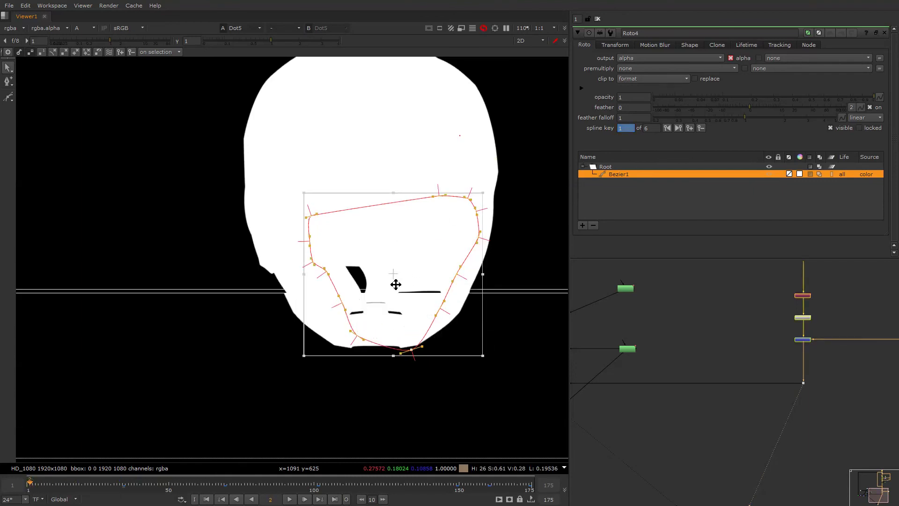
drag(396, 284, 378, 275)
click(476, 301)
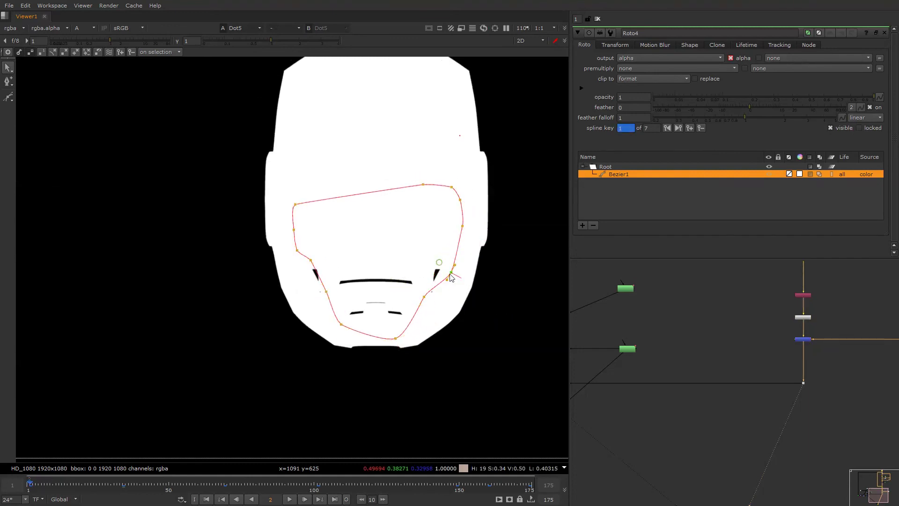
drag(450, 274, 451, 277)
drag(326, 291, 307, 295)
drag(311, 261, 295, 268)
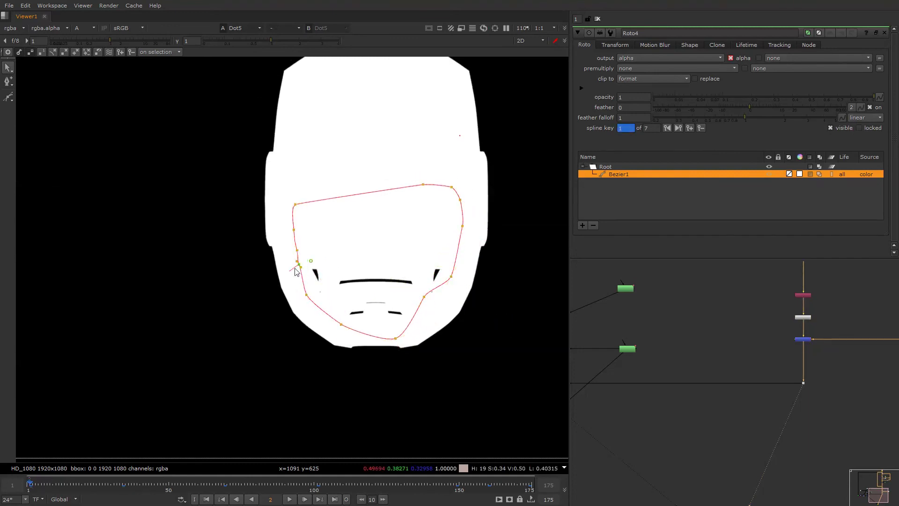
Return the viewer from the alpha to the full Merge6 composite at frame 19 with the overlay off
click(81, 485)
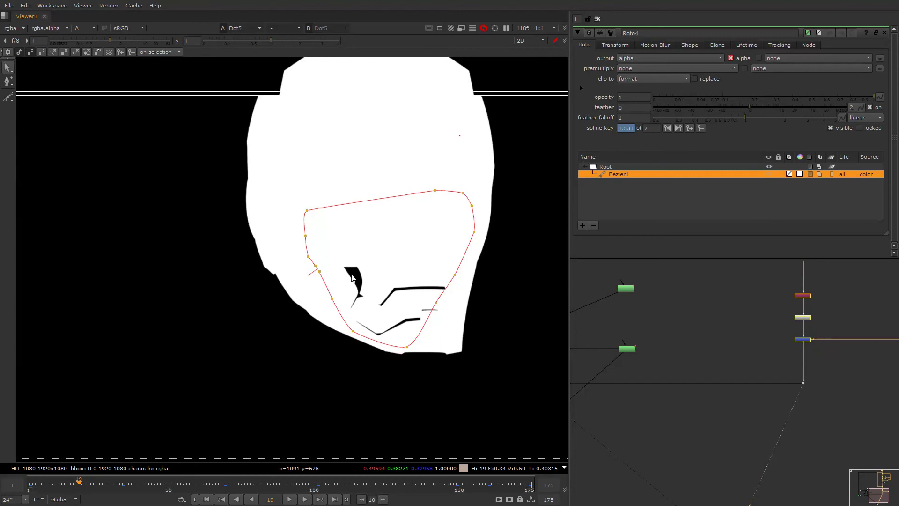
middle_drag(575, 368, 679, 333)
drag(648, 363, 683, 379)
key(1)
click(701, 388)
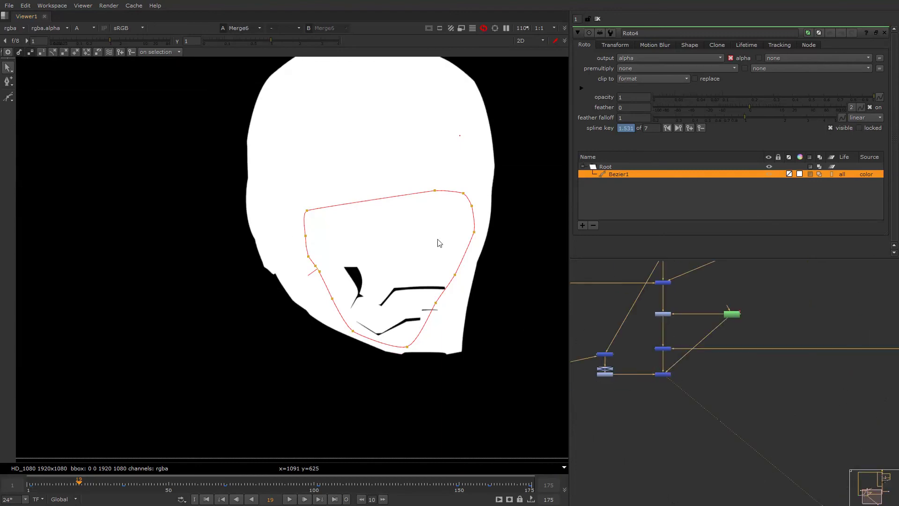
key(a)
right_click(494, 180)
click(506, 193)
scroll(397, 321, down, 4)
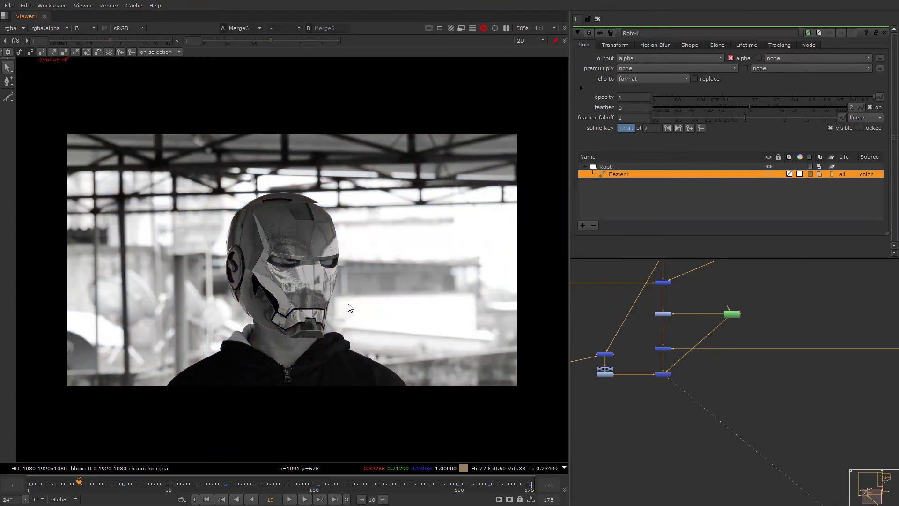
Select Merge6 and examine the helmet's cheek opening at frame 19 with the Bezier1 overlay shown
middle_drag(345, 304, 412, 302)
scroll(674, 315, down, 3)
scroll(660, 315, up, 3)
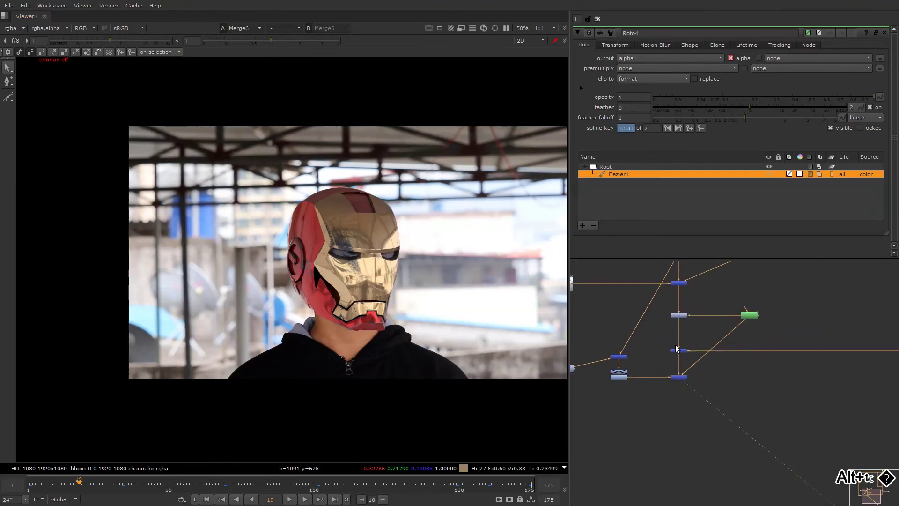
drag(658, 365, 710, 391)
scroll(363, 279, up, 5)
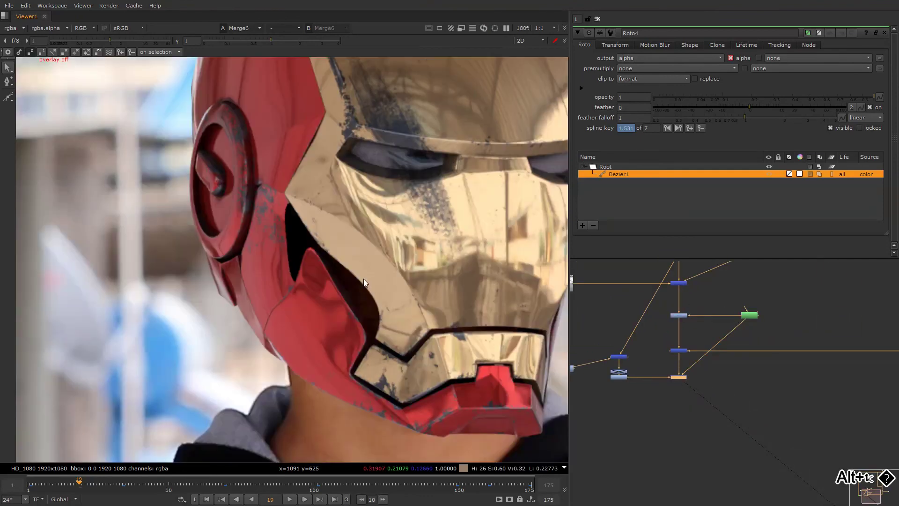
right_click(384, 230)
click(386, 229)
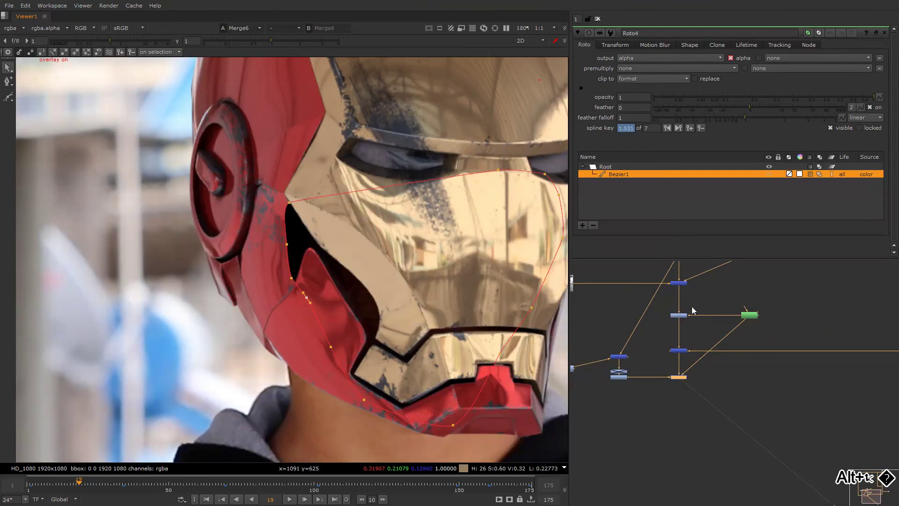
Open Cryptomatte1 and view its alpha matte and colour preview around the helmet's jaw
scroll(694, 311, down, 3)
middle_drag(667, 313, 655, 339)
scroll(684, 323, up, 3)
scroll(684, 330, down, 3)
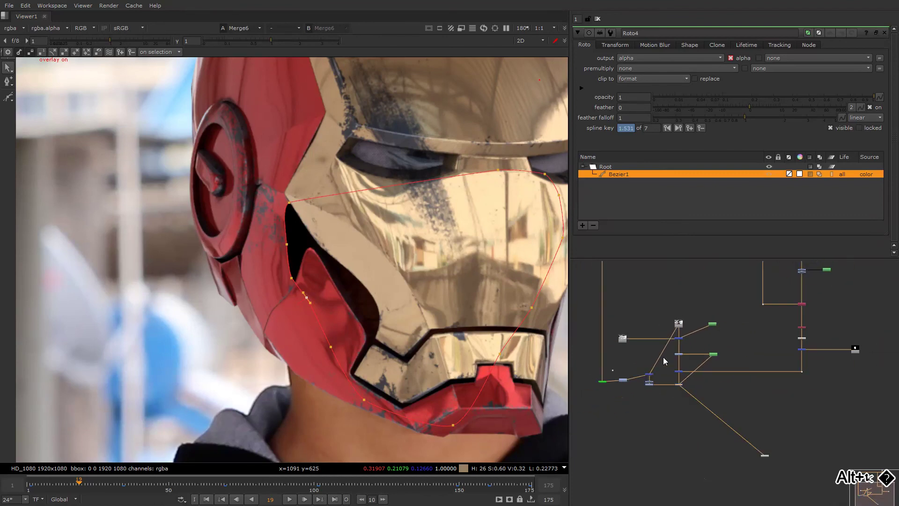
scroll(604, 392, up, 5)
double_click(606, 362)
key(1)
key(a)
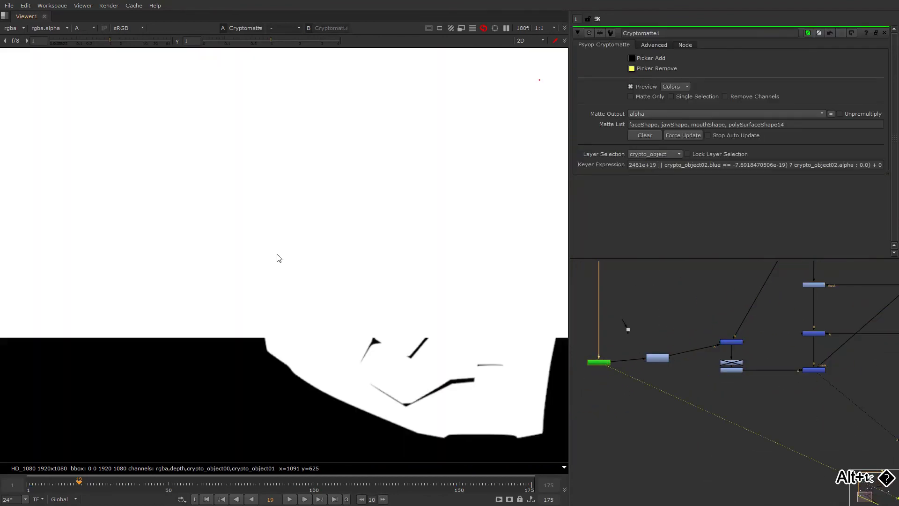
key(a)
scroll(285, 251, up, 4)
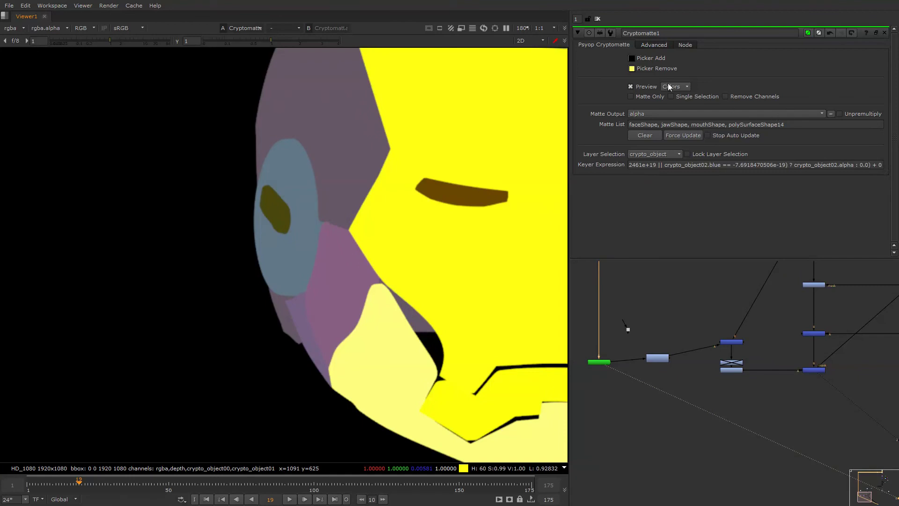
Add the two side jaw pieces, polySurfaceShape17 and polySurfaceShape18, to Cryptomatte1's matte and display its alpha
ctrl+click(342, 291)
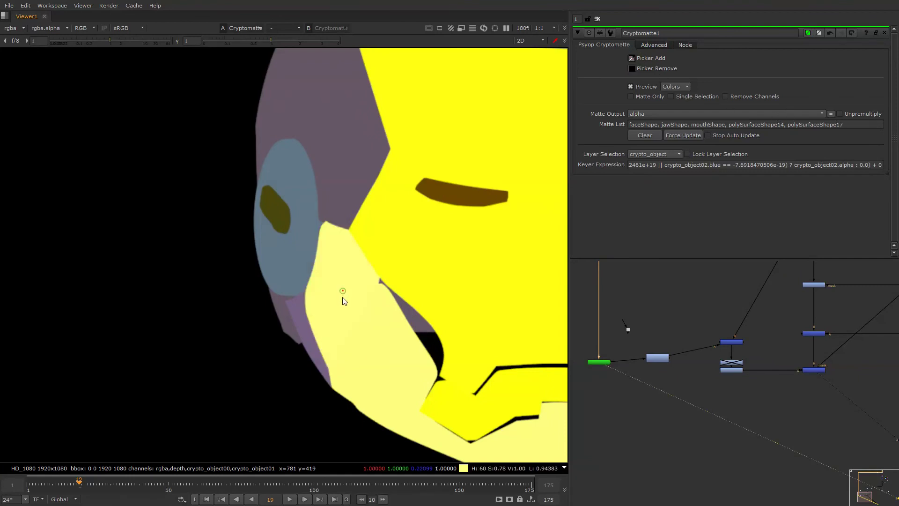
ctrl+click(294, 323)
key(a)
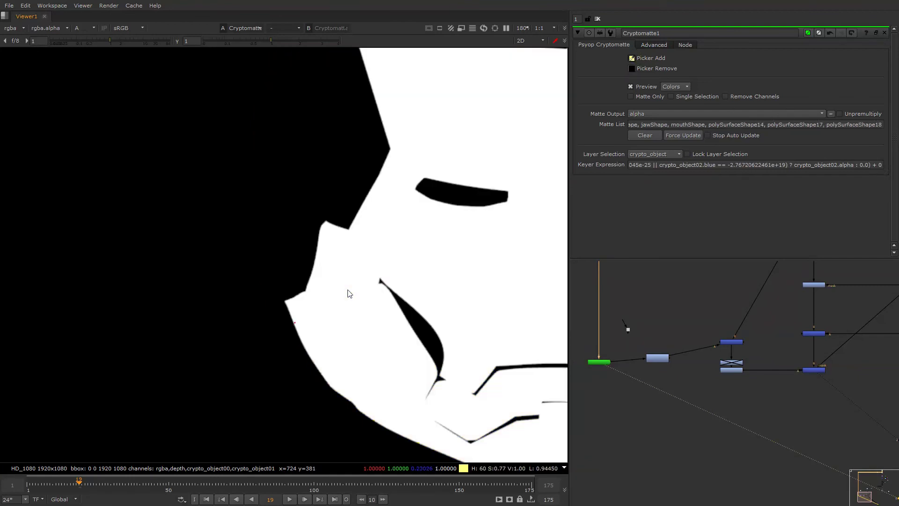
View Merge6 in colour again and examine its individual channels and the cheek opening up close
middle_drag(639, 390, 625, 348)
click(799, 328)
key(1)
click(825, 361)
key(a)
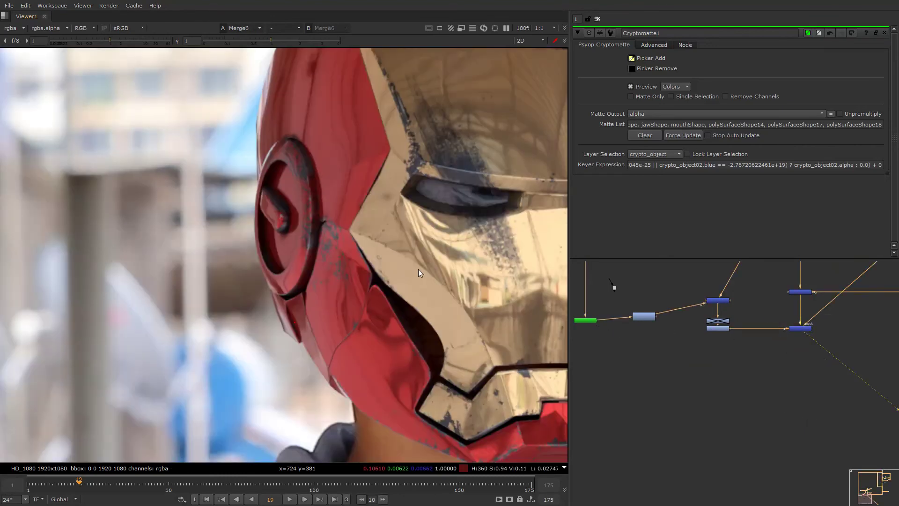
key(f)
key(r)
key(g)
key(b)
key(b)
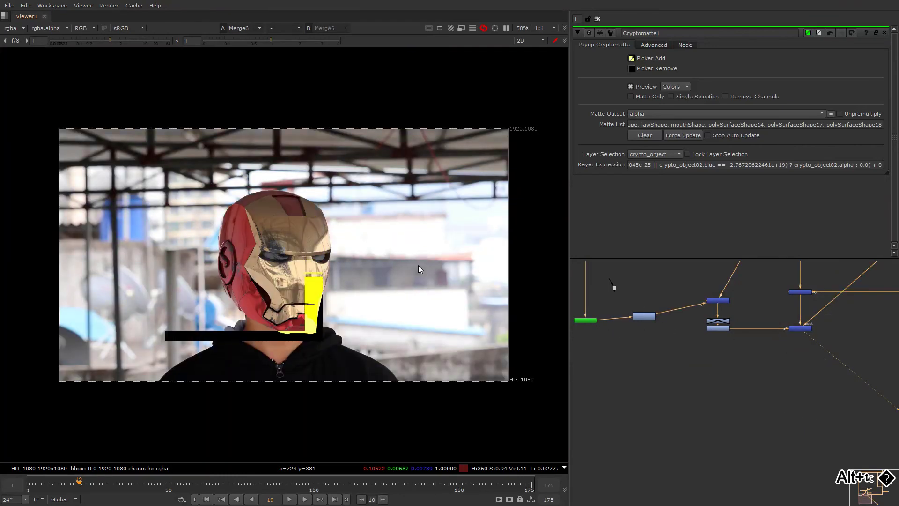
scroll(265, 301, up, 8)
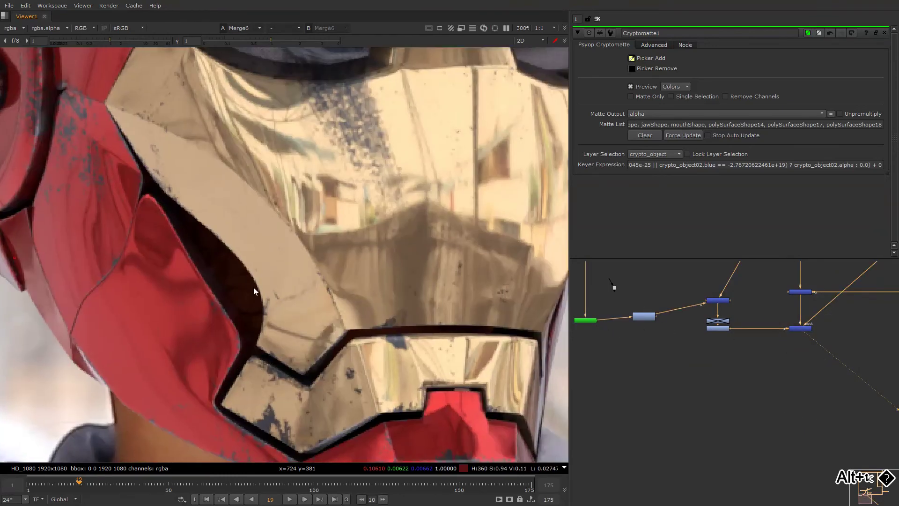
Open Grade4 and toggle it off and on to judge its effect on the cheek opening
middle_drag(715, 313, 664, 395)
scroll(722, 381, up, 2)
double_click(720, 383)
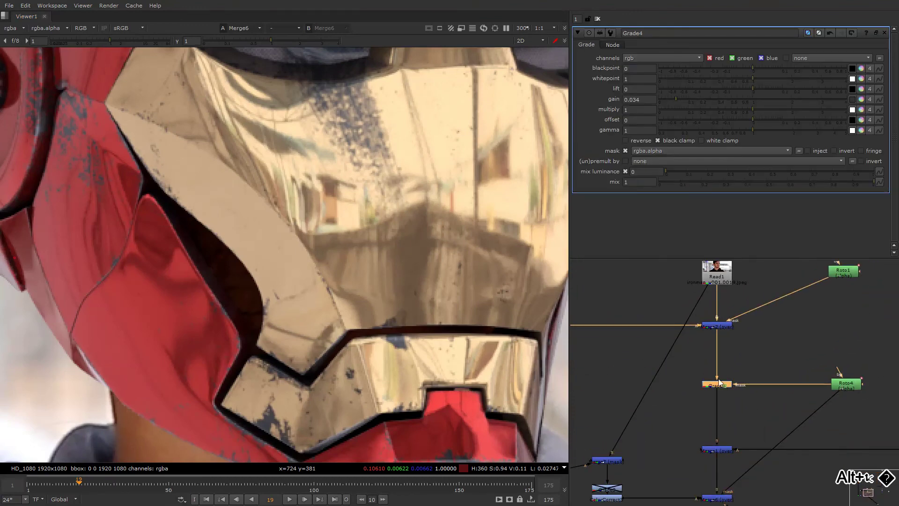
middle_drag(706, 291, 679, 221)
key(d)
key(d)
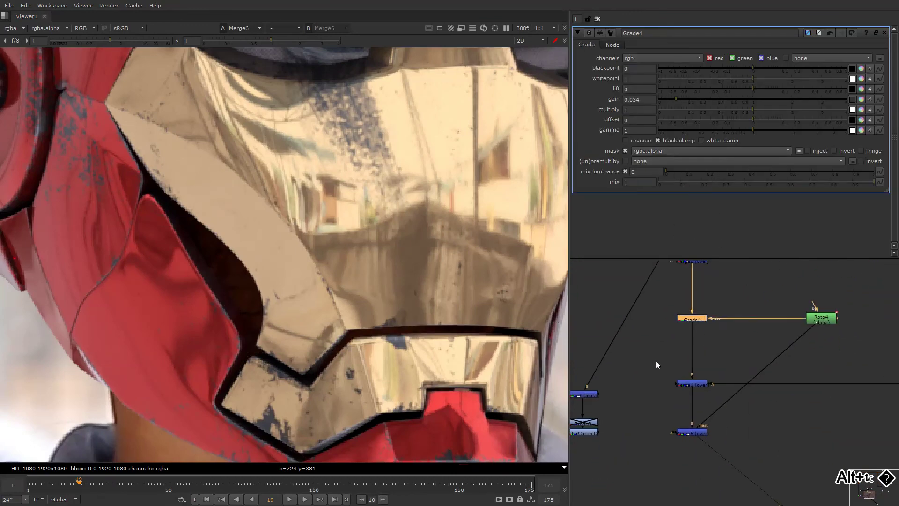
Set ColorCorrect3's master gain to 0.018, saturation to 0.62 and offset to 0.002
middle_drag(655, 362, 784, 278)
click(708, 347)
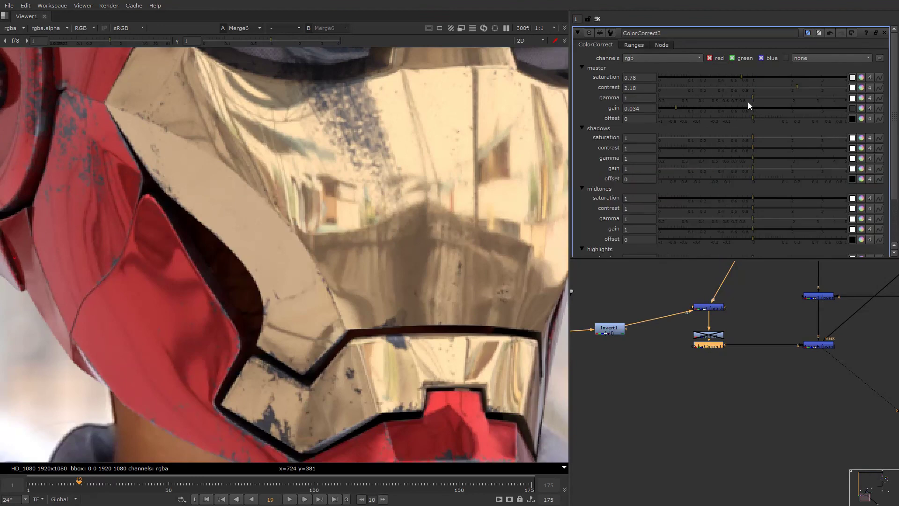
drag(673, 108, 669, 108)
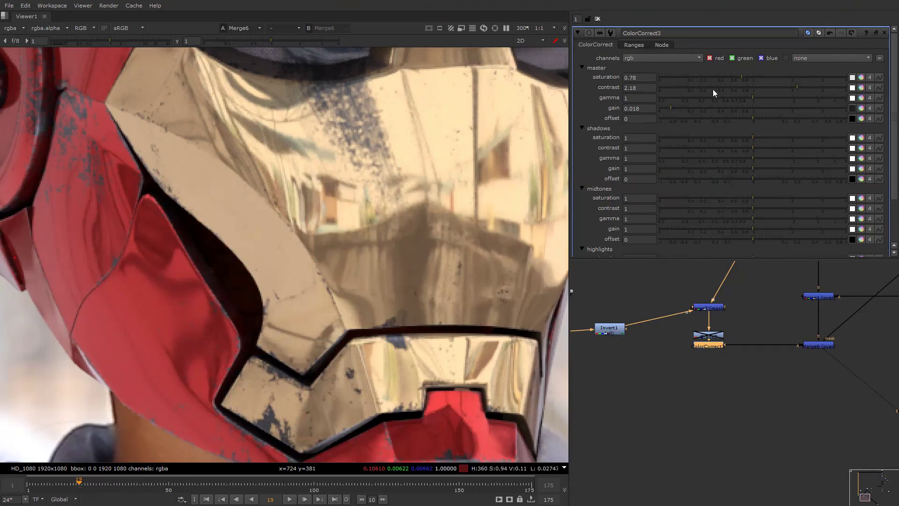
drag(741, 77, 729, 79)
drag(753, 119, 758, 118)
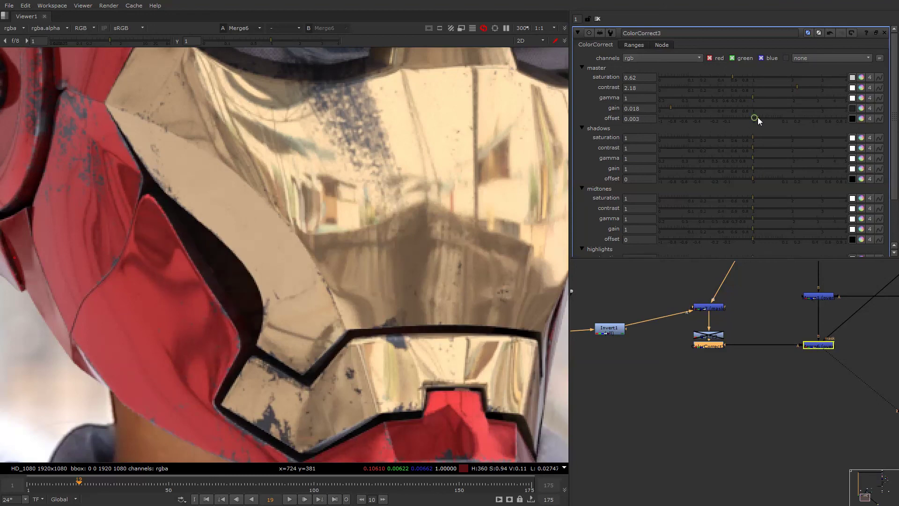
Examine the corrected composite as a whole and up close along the chin and neck edge
scroll(374, 256, down, 5)
key(o)
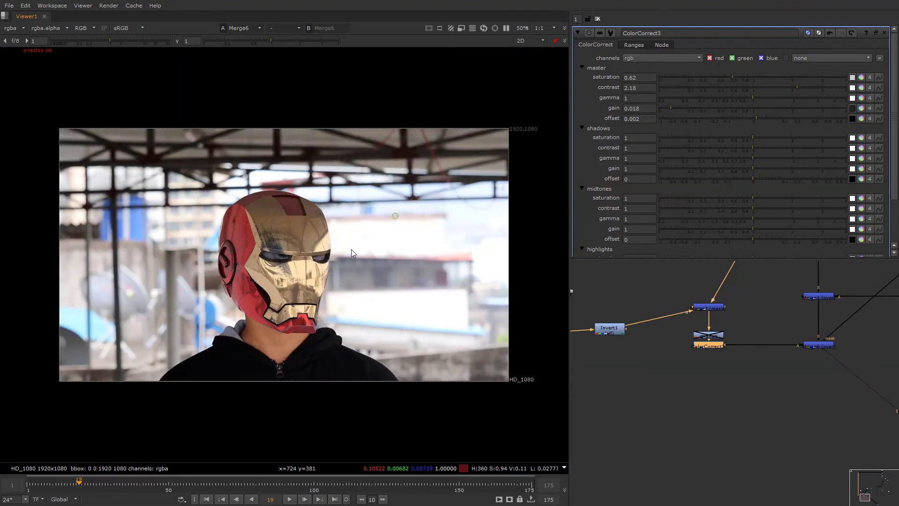
key(b)
key(b)
alt+drag(276, 327, 366, 266)
scroll(366, 265, up, 7)
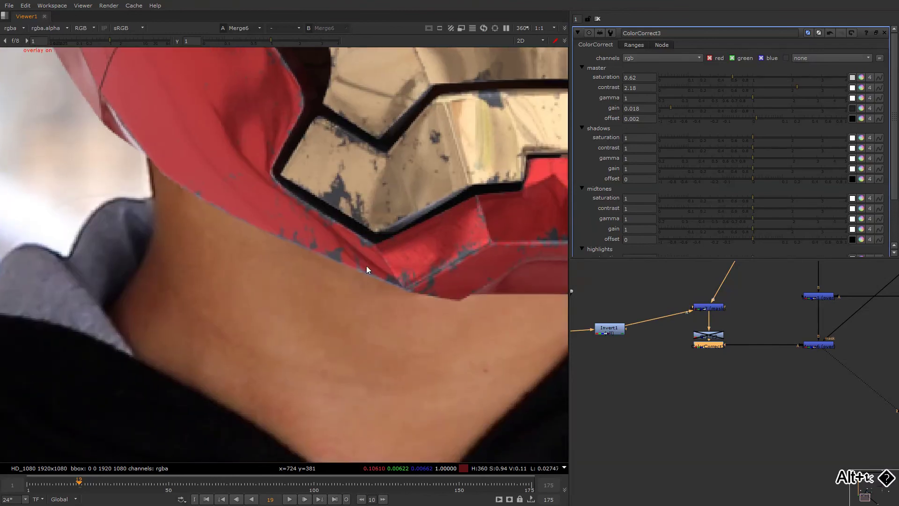
key(o)
scroll(353, 272, down, 6)
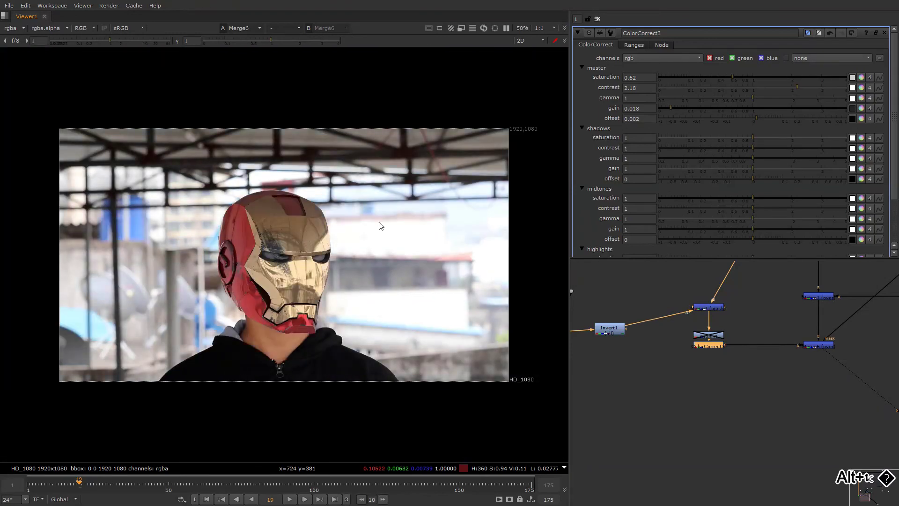
Turn the viewer overlay off and compare Merge6 with the Read1 plate, examining the helmet's edge beside the eye
key(o)
right_click(383, 218)
scroll(707, 330, down, 2)
scroll(673, 345, down, 2)
middle_drag(709, 304, 673, 349)
scroll(688, 304, up, 2)
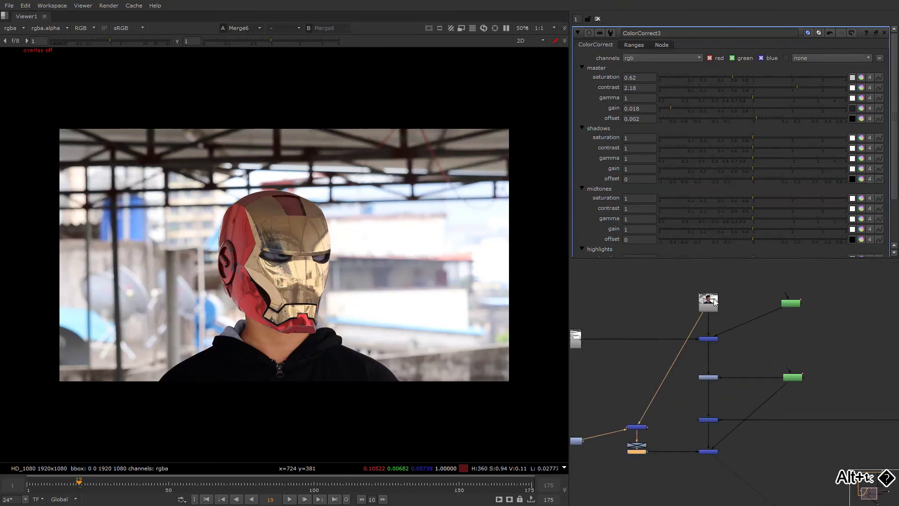
click(714, 299)
key(2)
alt+middle_drag(307, 278, 384, 303)
key(1)
key(2)
key(1)
key(2)
key(1)
scroll(622, 358, up, 2)
scroll(697, 369, up, 2)
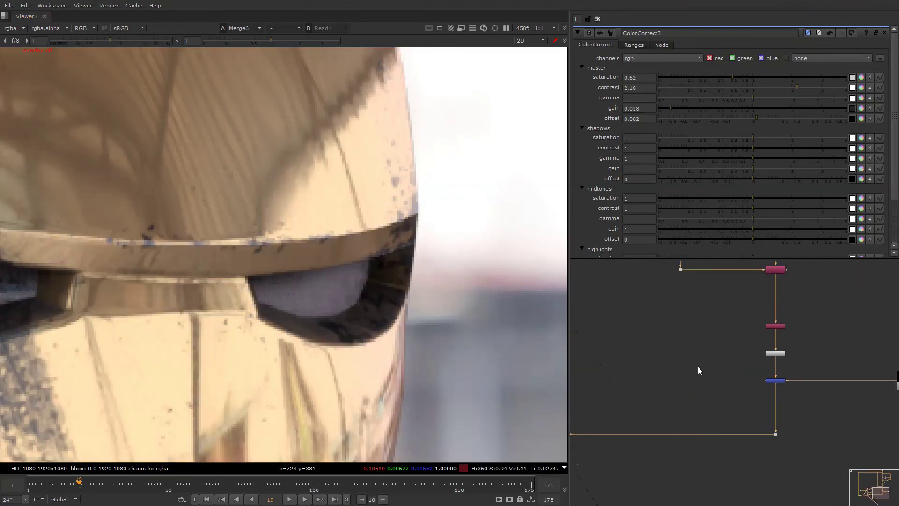
Add a Defocus node below the Merge3 multiply and set its defocus to 0.2
scroll(668, 352, up, 1)
scroll(714, 295, up, 3)
key(Tab)
text(de)
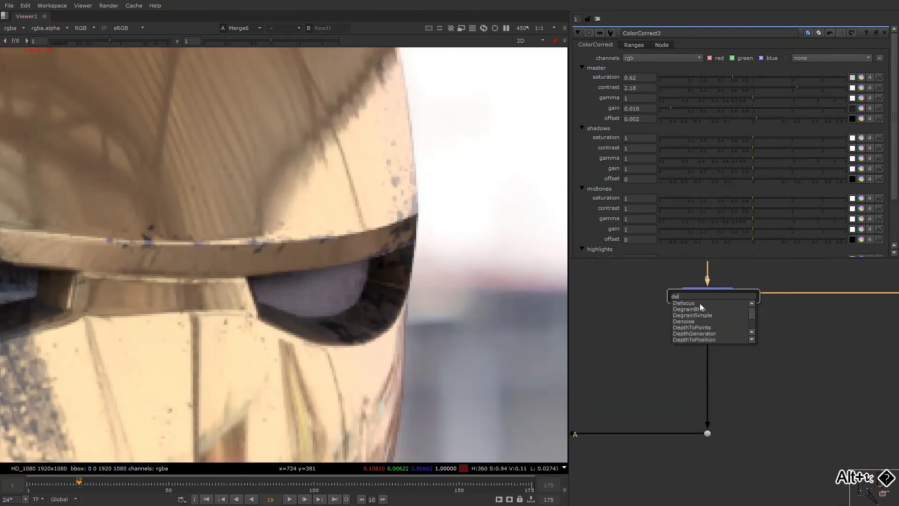
click(700, 303)
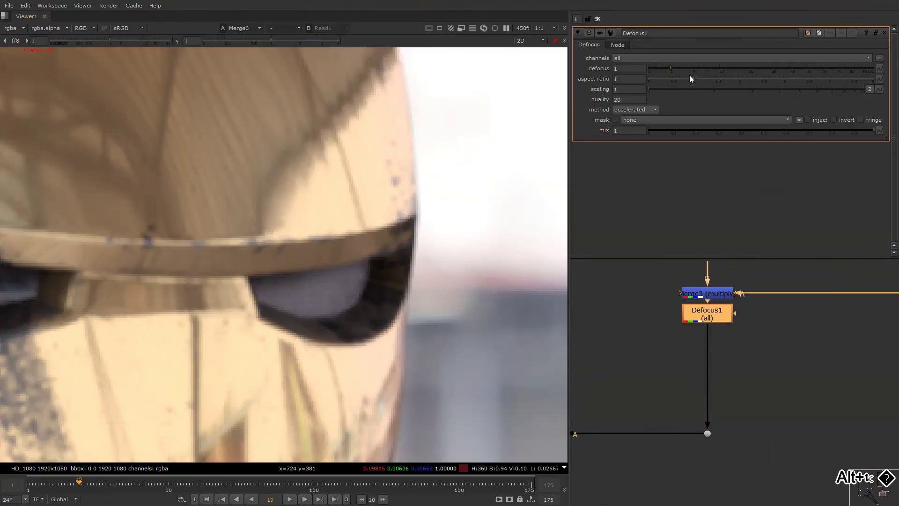
click(661, 69)
drag(658, 69, 657, 69)
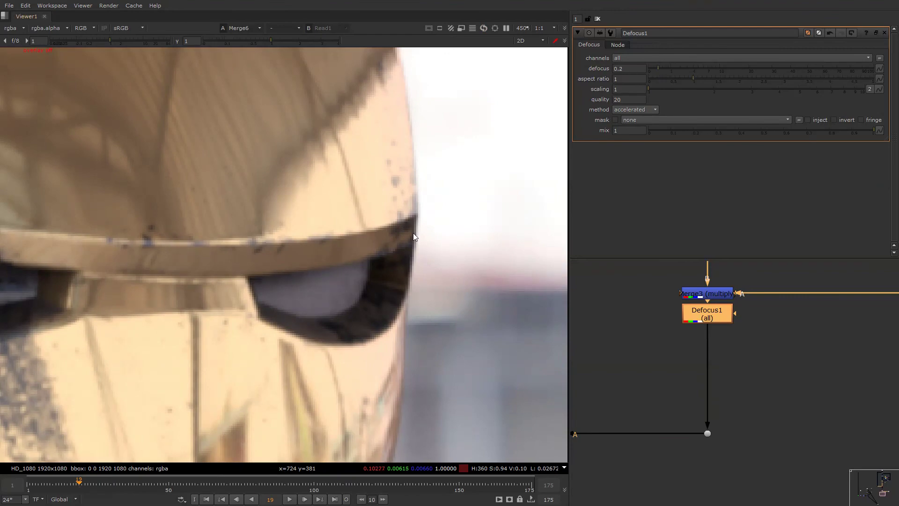
Toggle Defocus1 off and on to compare the helmet's edge softness, and check the full frame
key(d)
key(d)
key(d)
key(d)
middle_drag(396, 392, 420, 294)
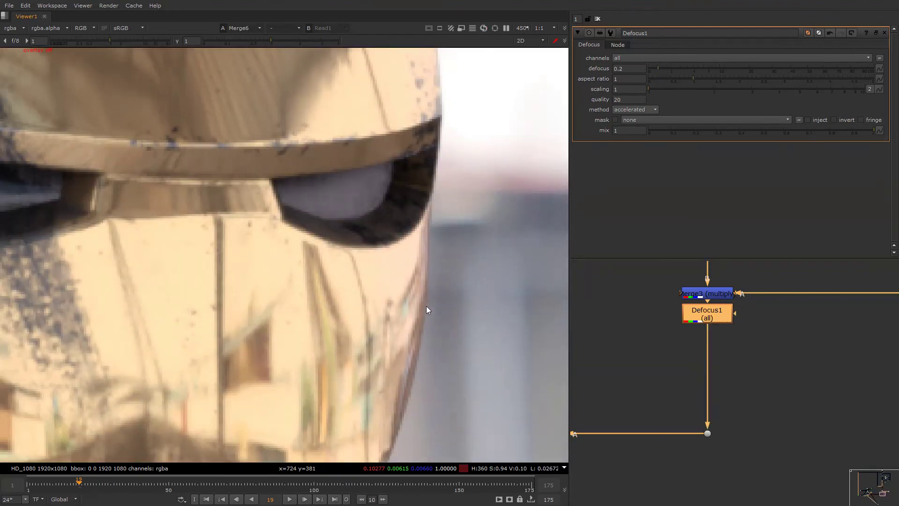
key(f)
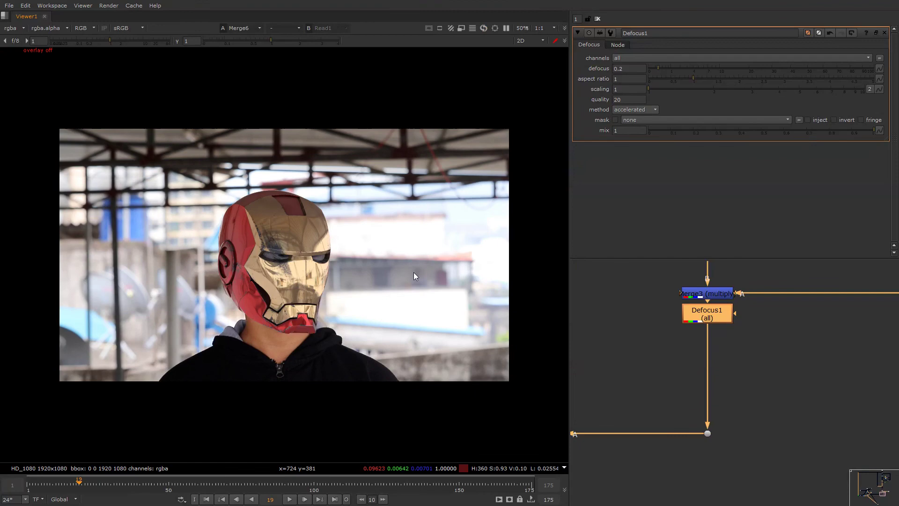
middle_drag(376, 233, 450, 201)
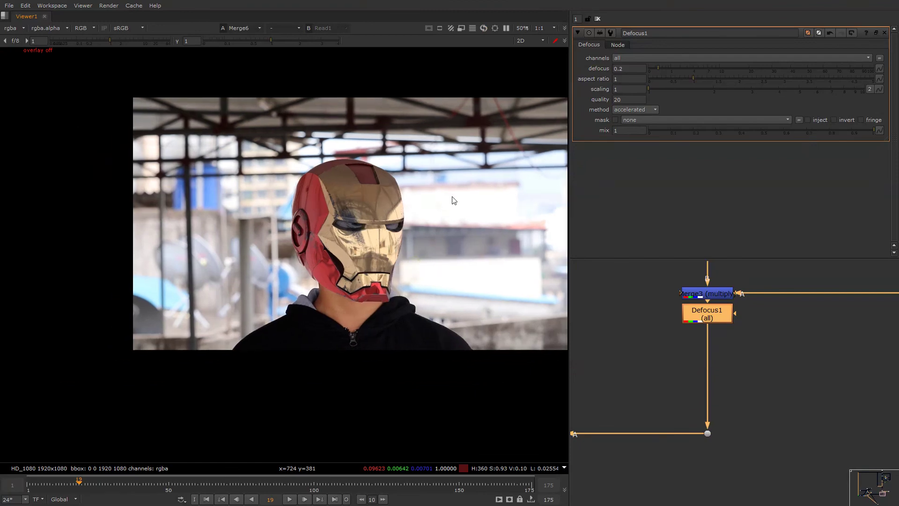
Check the helmet composite on several frames, including 142 and 116, switching the viewer overlay as needed
click(435, 487)
right_click(427, 203)
click(433, 216)
right_click(445, 191)
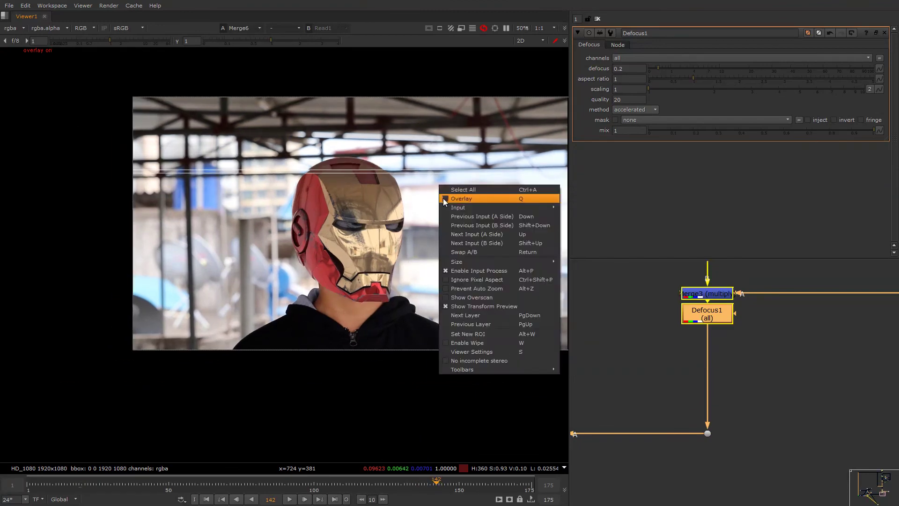
click(443, 198)
click(479, 485)
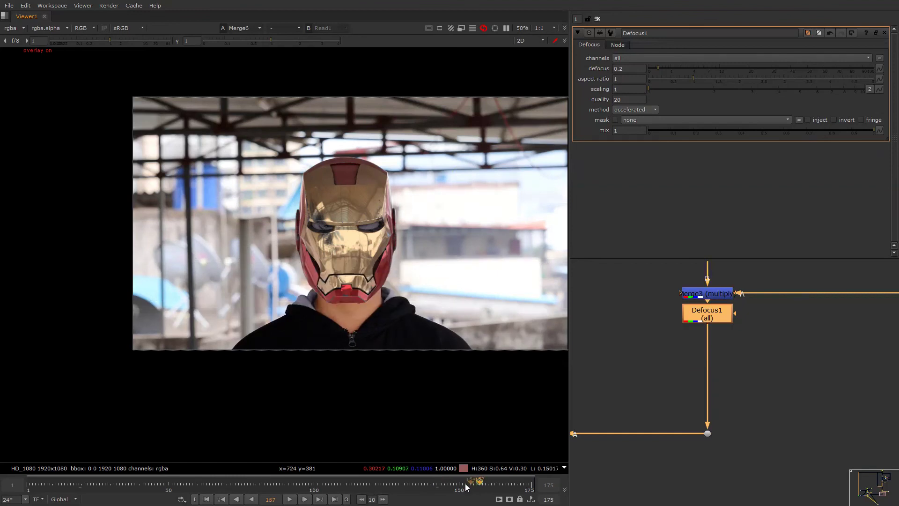
click(382, 500)
click(362, 485)
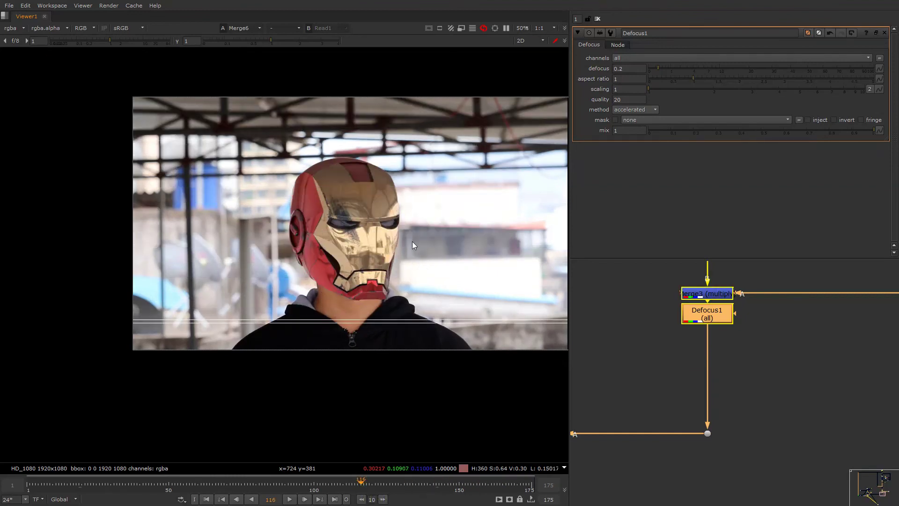
Compare the Merge6 composite with the original Read1 plate at frame 116, in full view and close-up
key(1)
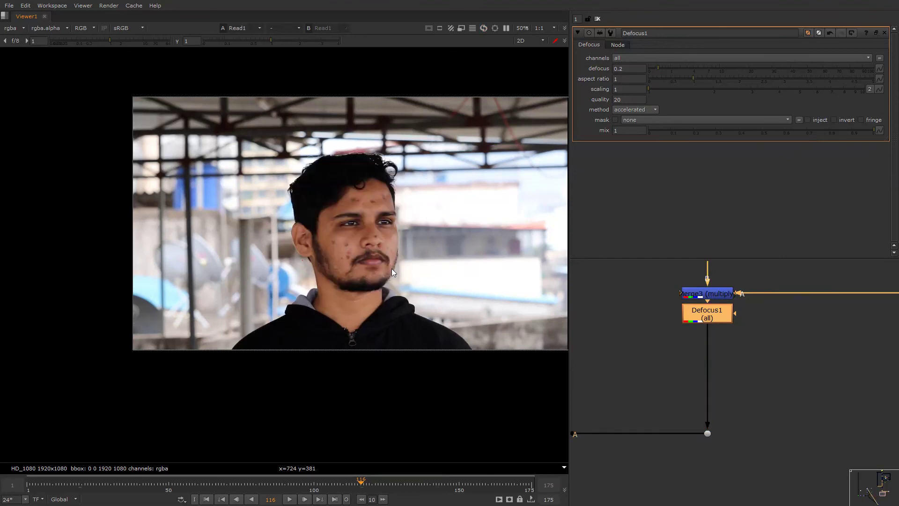
key(2)
key(1)
key(2)
key(1)
key(2)
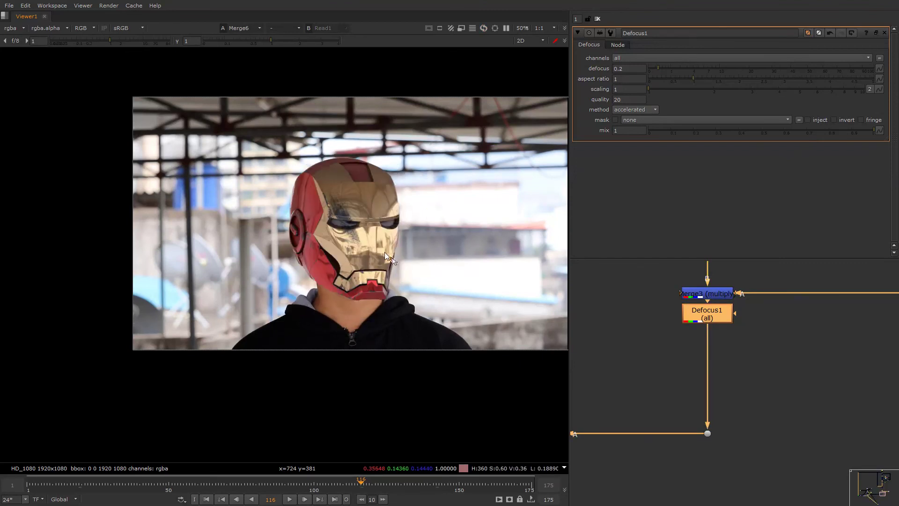
key(1)
key(2)
key(1)
key(2)
scroll(375, 206, up, 5)
scroll(356, 225, down, 4)
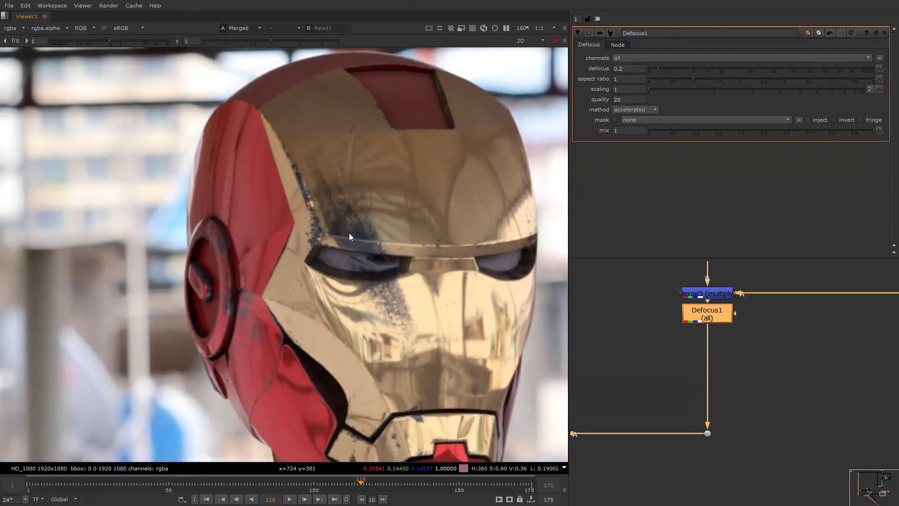
scroll(340, 239, up, 2)
key(1)
key(2)
middle_drag(386, 322, 349, 284)
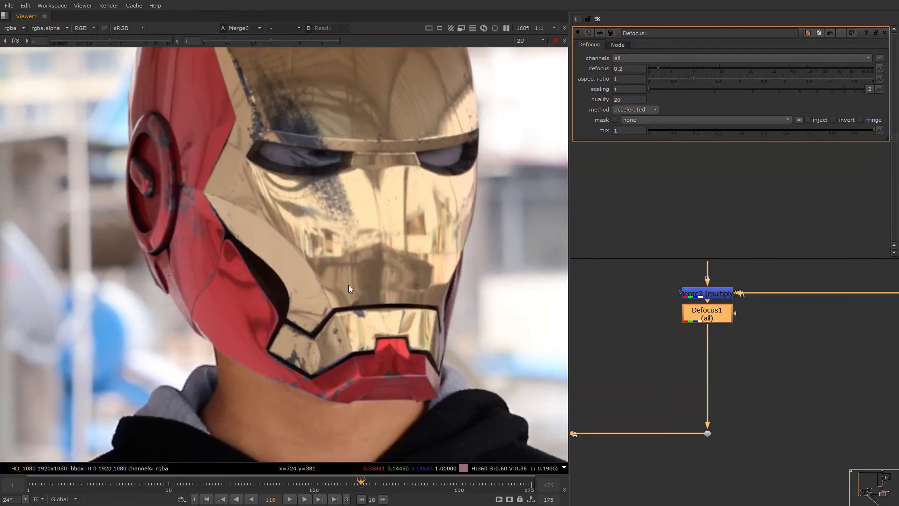
Check the composite's red and green channels at frame 116, return to full colour and disable Defocus1
key(r)
key(g)
key(g)
key(f)
key(d)
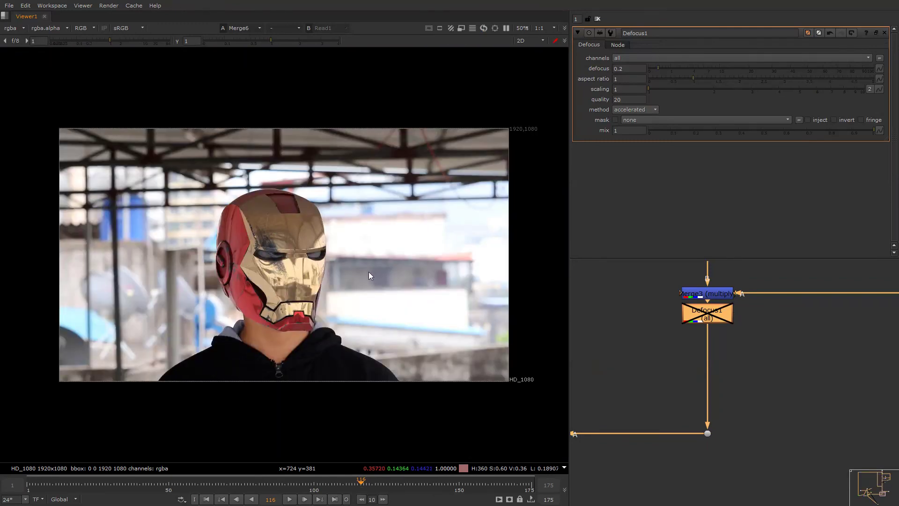
middle_drag(333, 286, 431, 271)
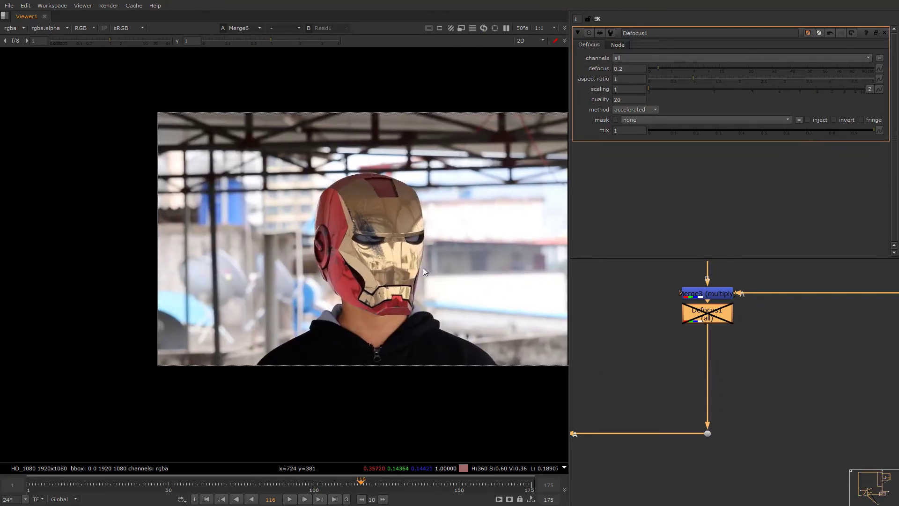